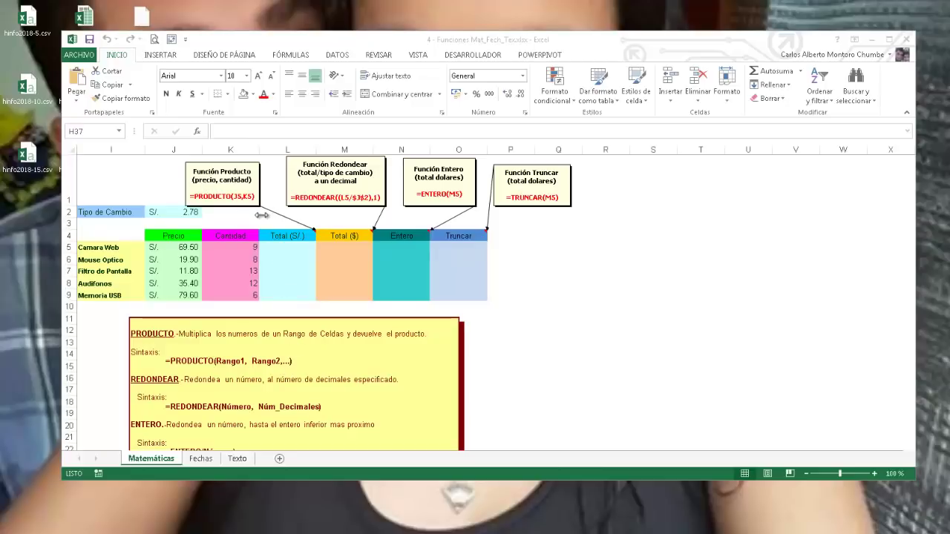
Step: Enter =PRODUCTO(J5:K5) in L5 and fill it down to L9, giving totals 625.50 to 477.60
{"action": "left_click", "coordinate": [285, 251]}
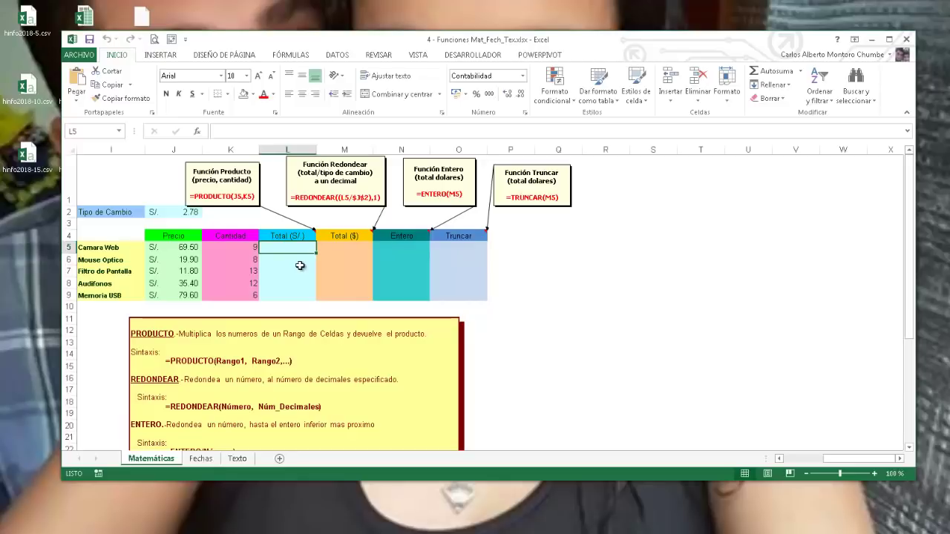
{"action": "type", "text": "="}
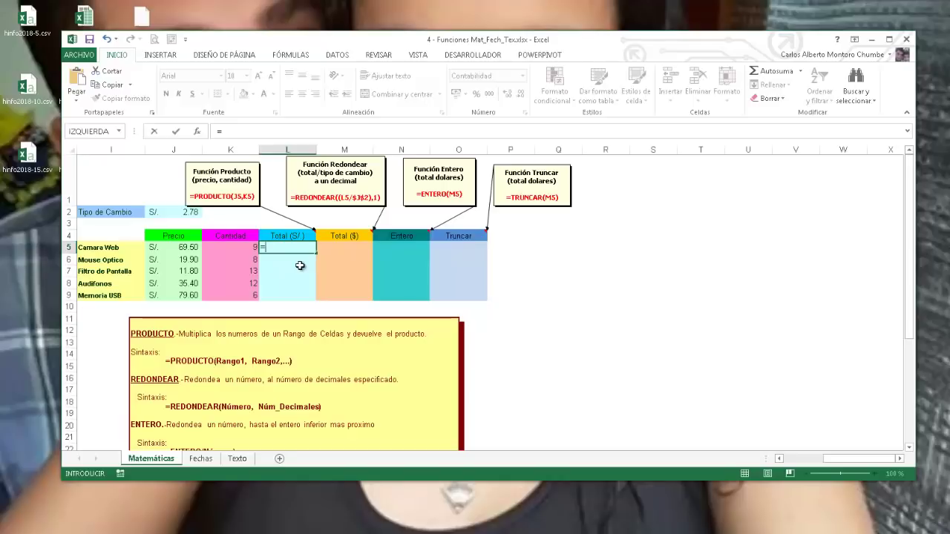
{"action": "type", "text": "pro"}
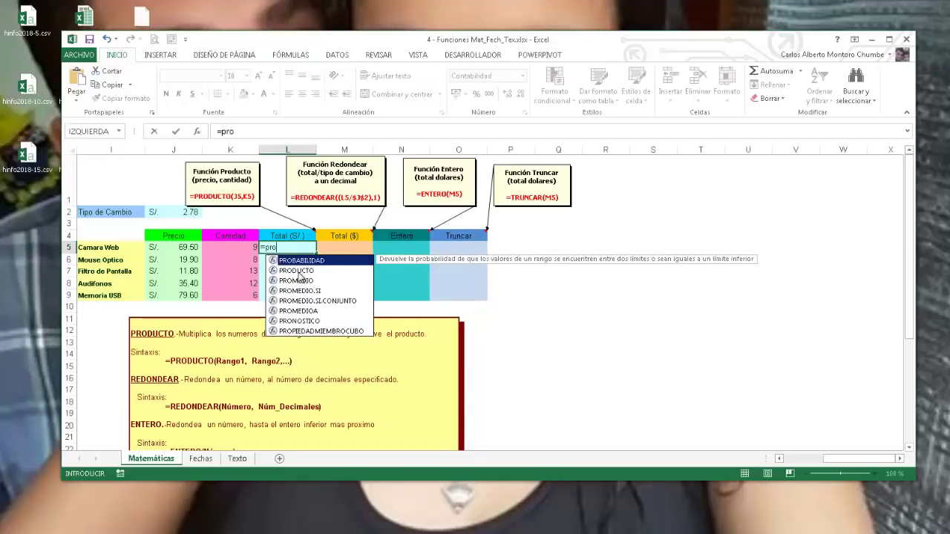
{"action": "double_click", "coordinate": [302, 270]}
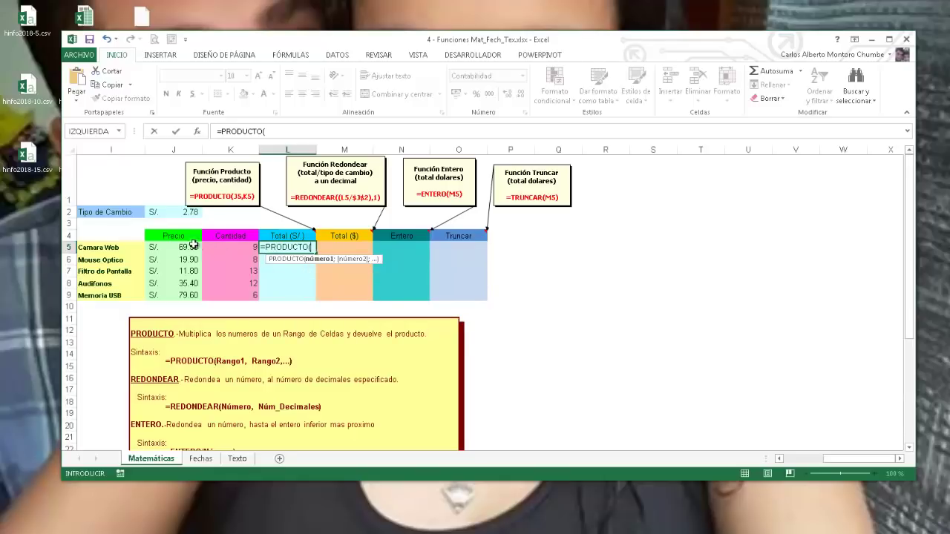
{"action": "left_click_drag", "start_coordinate": [193, 246], "coordinate": [237, 248]}
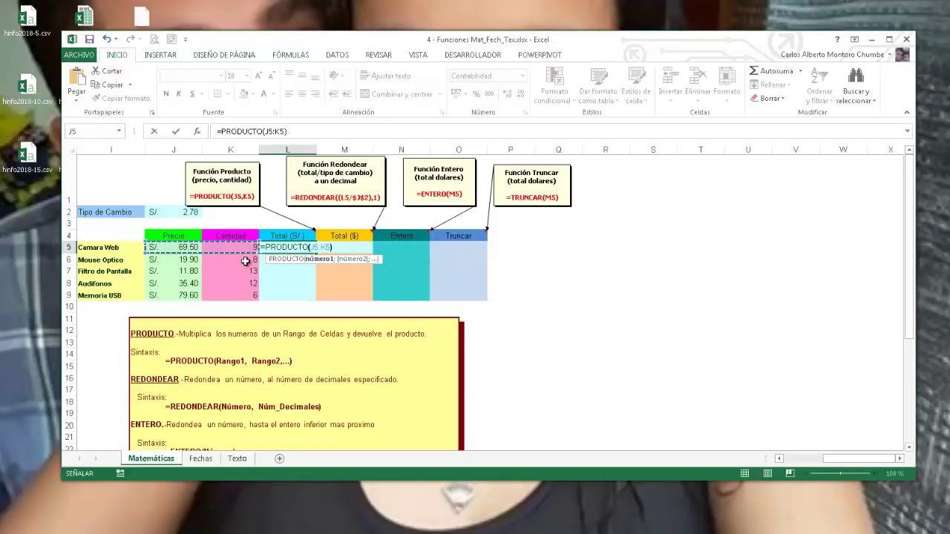
{"action": "type", "text": ")"}
{"action": "key", "text": "Return"}
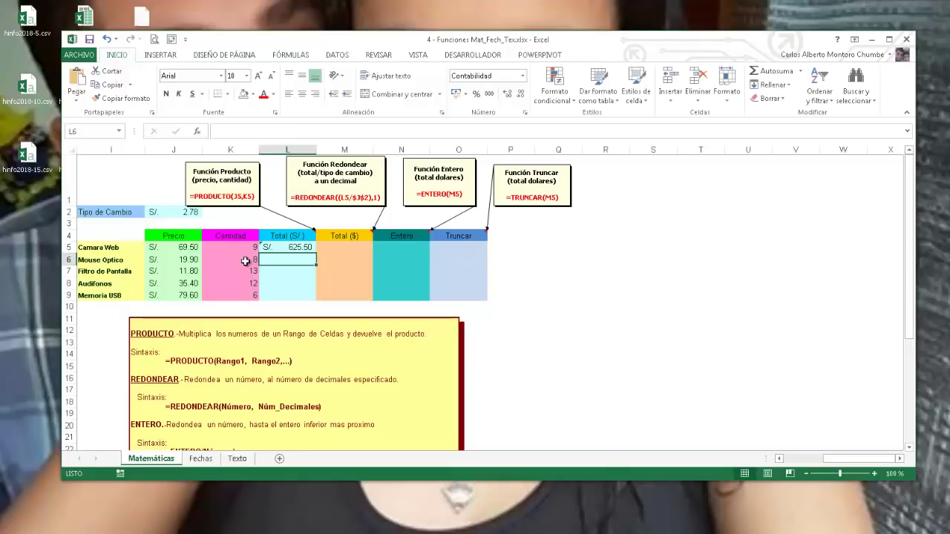
{"action": "left_click", "coordinate": [278, 250]}
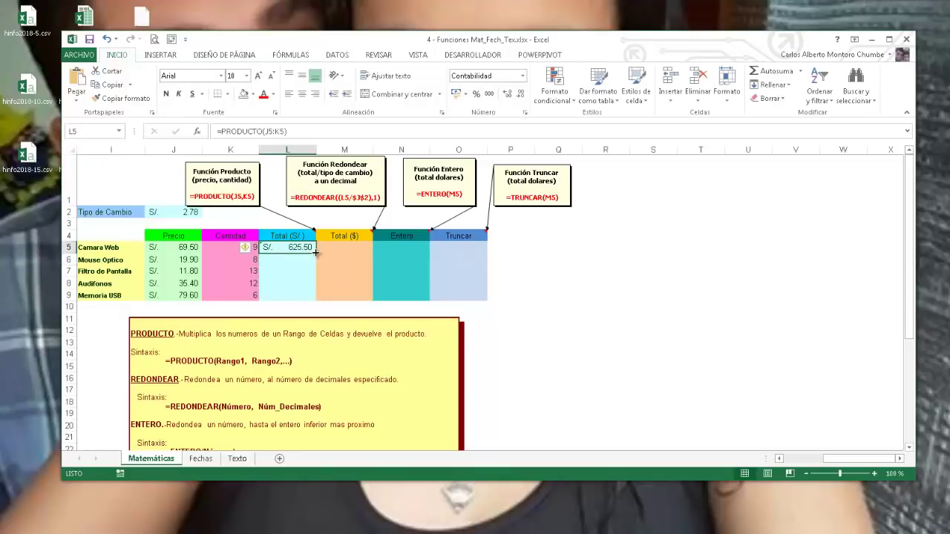
{"action": "double_click", "coordinate": [315, 252]}
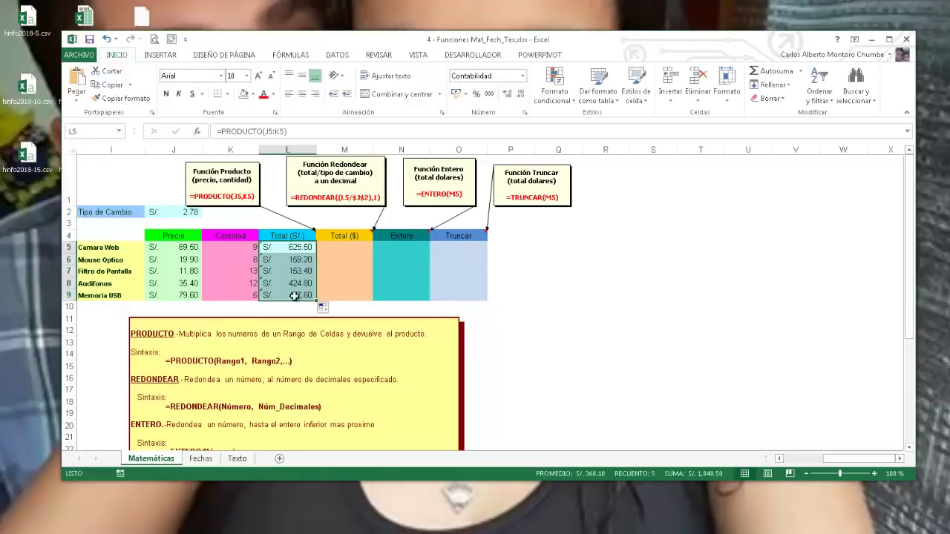
{"action": "left_click", "coordinate": [337, 247]}
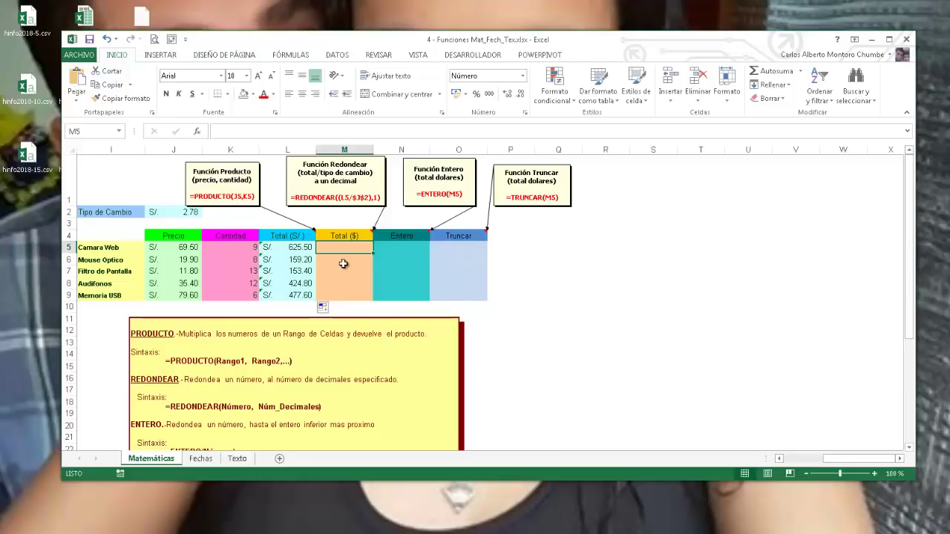
Step: Enter =L5/J2 in M5 to show 225.00, then copy that cell
{"action": "type", "text": "="}
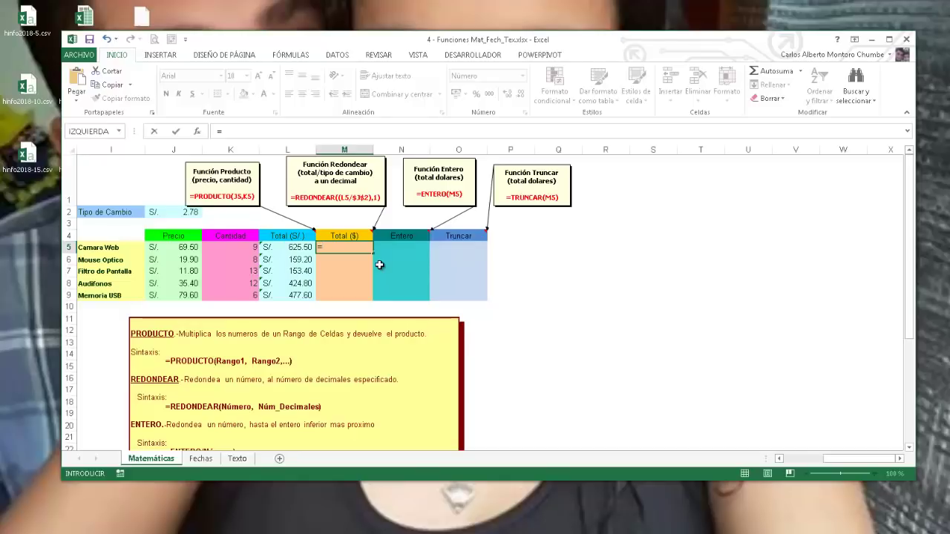
{"action": "left_click", "coordinate": [291, 247]}
{"action": "type", "text": "/"}
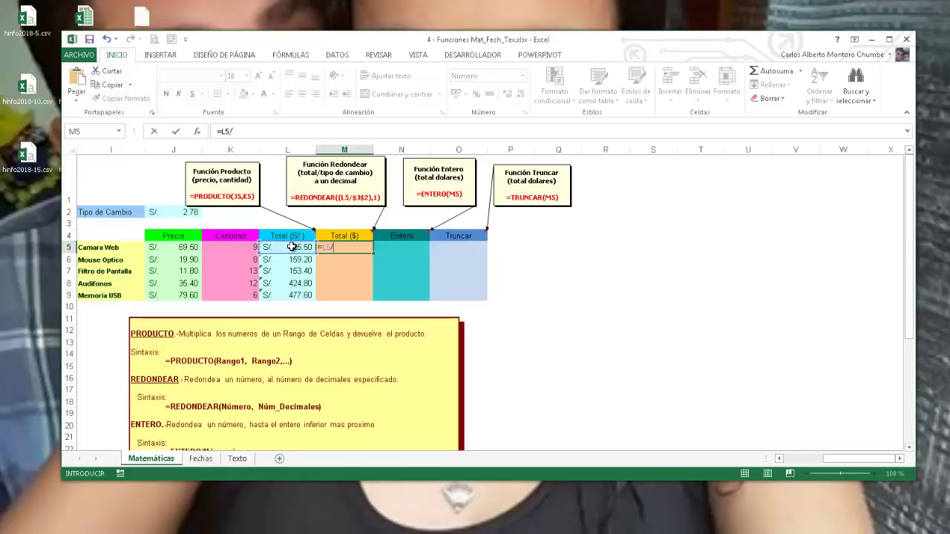
{"action": "left_click", "coordinate": [171, 213]}
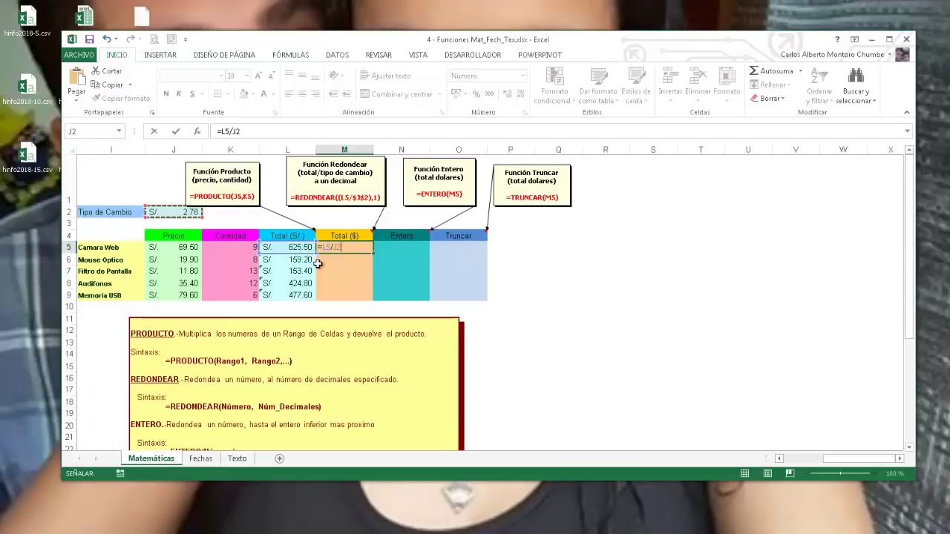
{"action": "key", "text": "Return"}
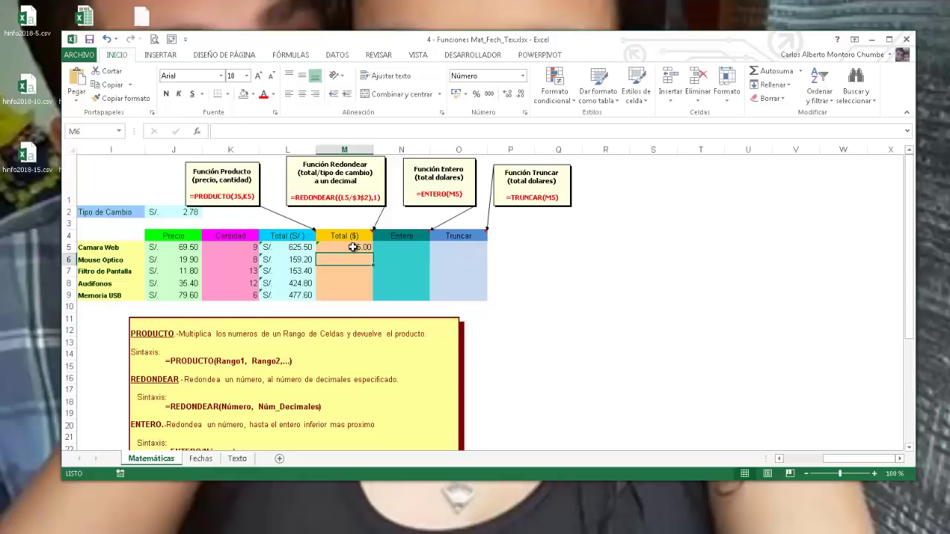
{"action": "left_click", "coordinate": [353, 247]}
{"action": "key", "text": "ctrl+c"}
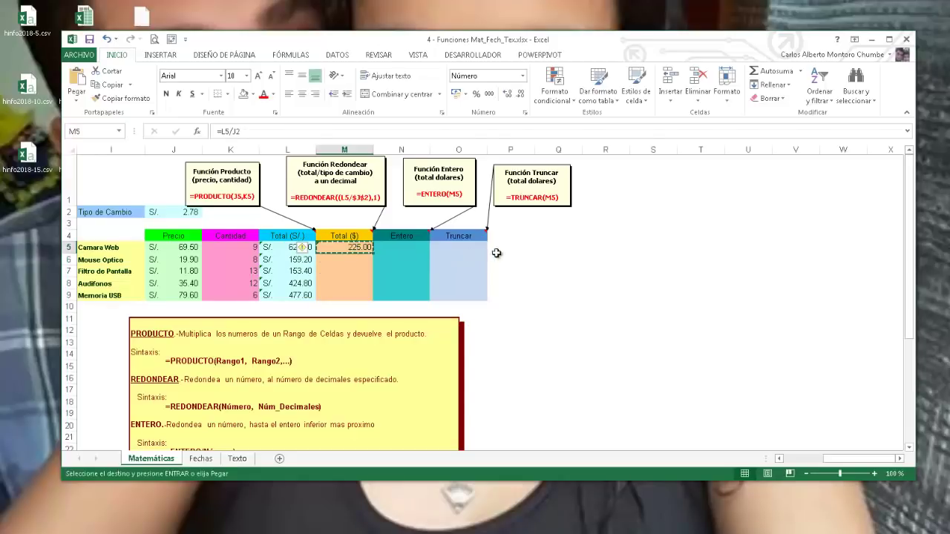
{"action": "left_click", "coordinate": [496, 247]}
Step: Paste the conversion into P5 and correct it to divide L5 by J2
{"action": "key", "text": "ctrl+v"}
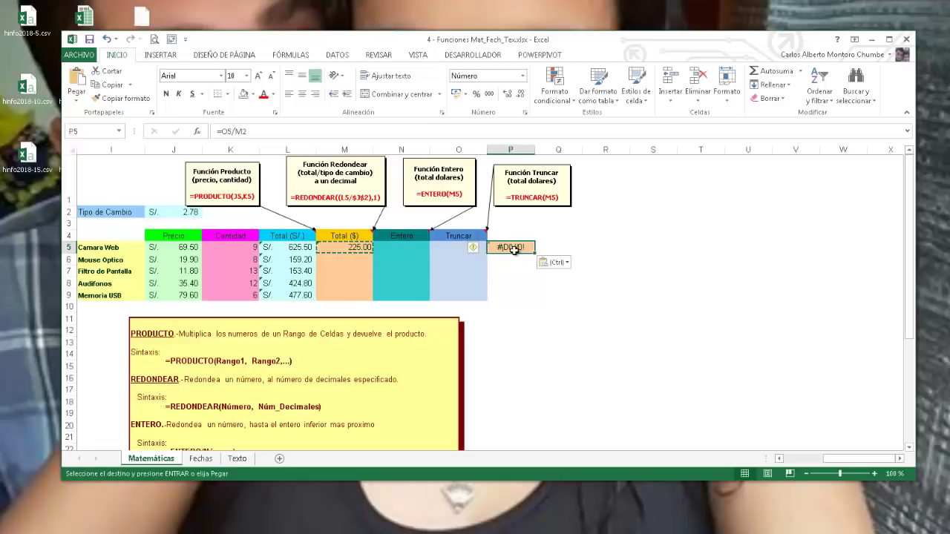
{"action": "double_click", "coordinate": [514, 247]}
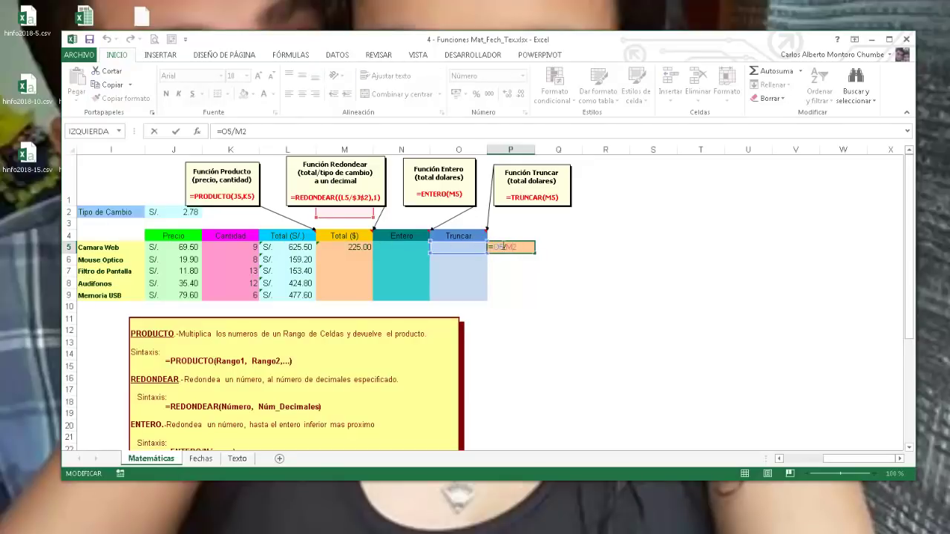
{"action": "left_click", "coordinate": [306, 247]}
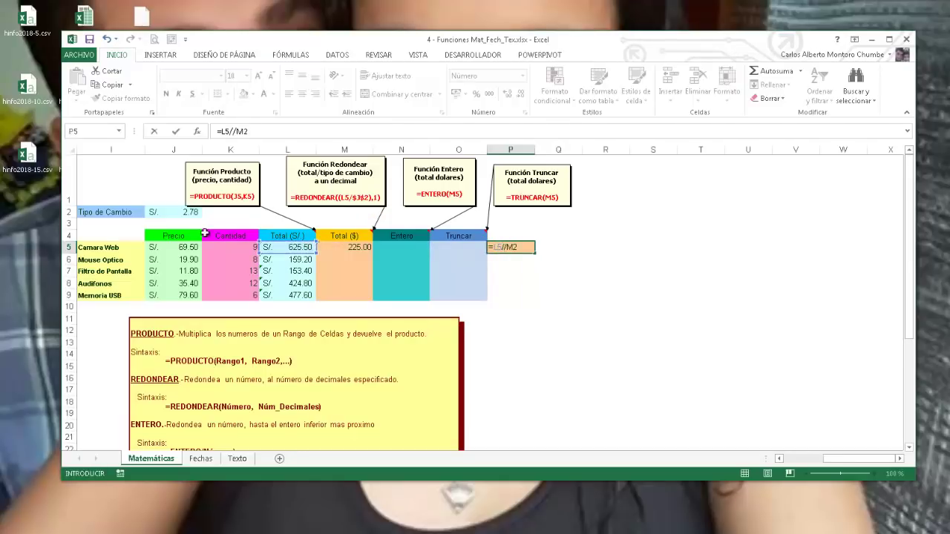
{"action": "left_click", "coordinate": [191, 211]}
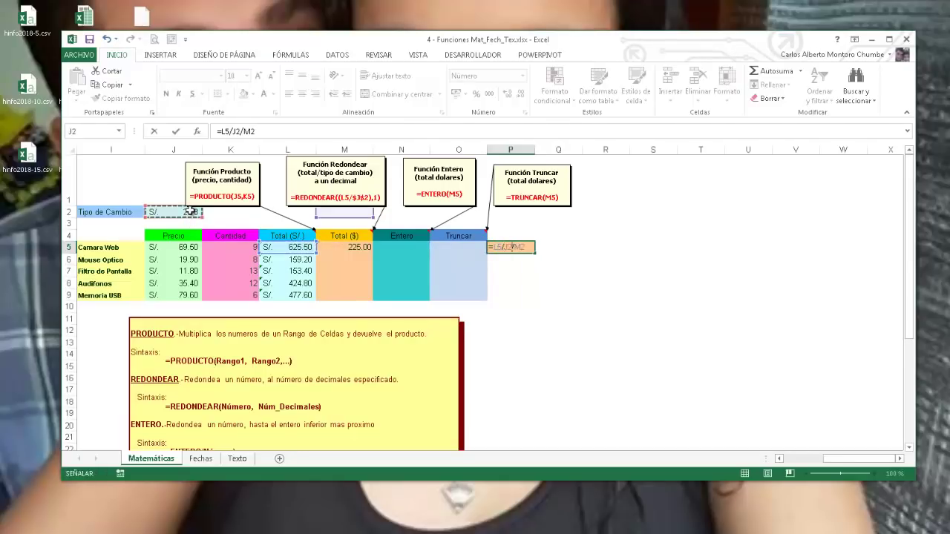
{"action": "key", "text": "Delete"}
{"action": "key", "text": "Delete"}
{"action": "key", "text": "Delete"}
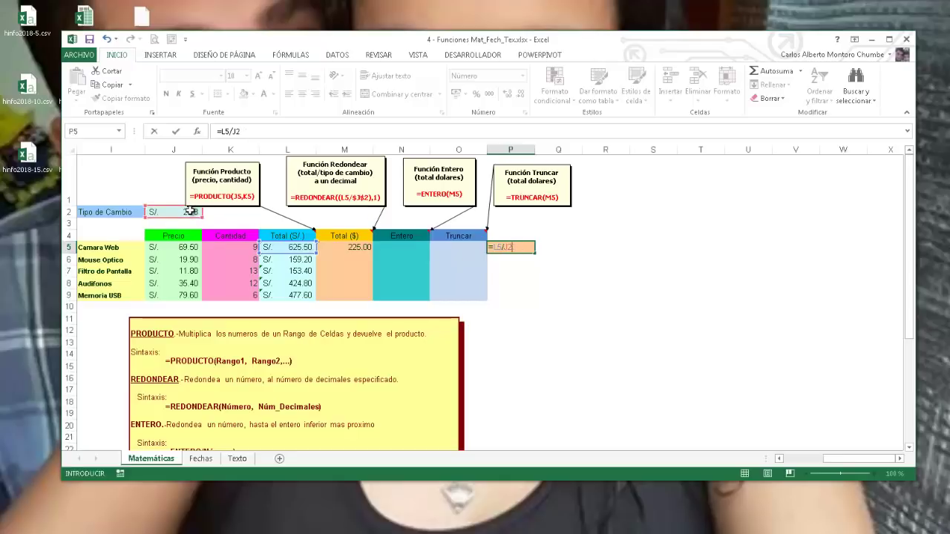
{"action": "key", "text": "Return"}
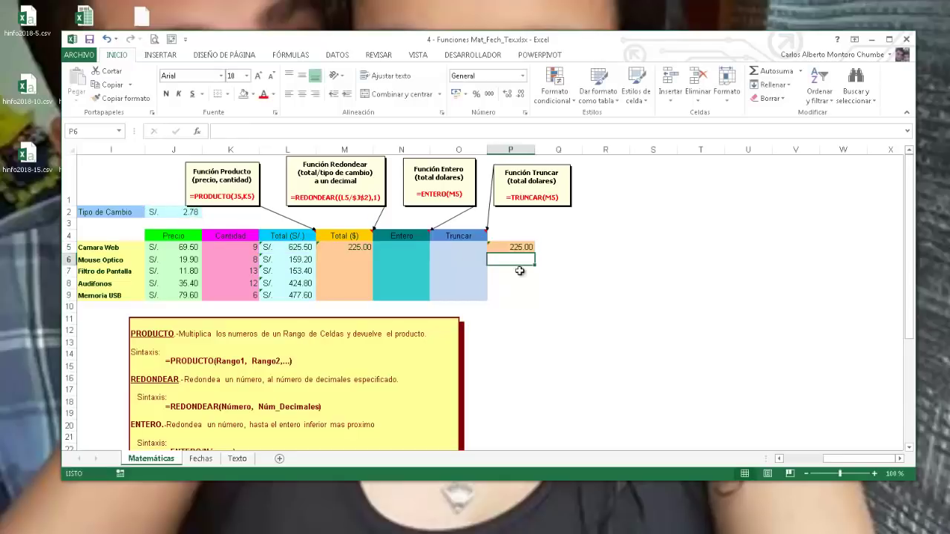
Step: Make the rate absolute as =L5/$J$2 and fill P5:P9 with 225.00 through 171.80
{"action": "left_click", "coordinate": [528, 251]}
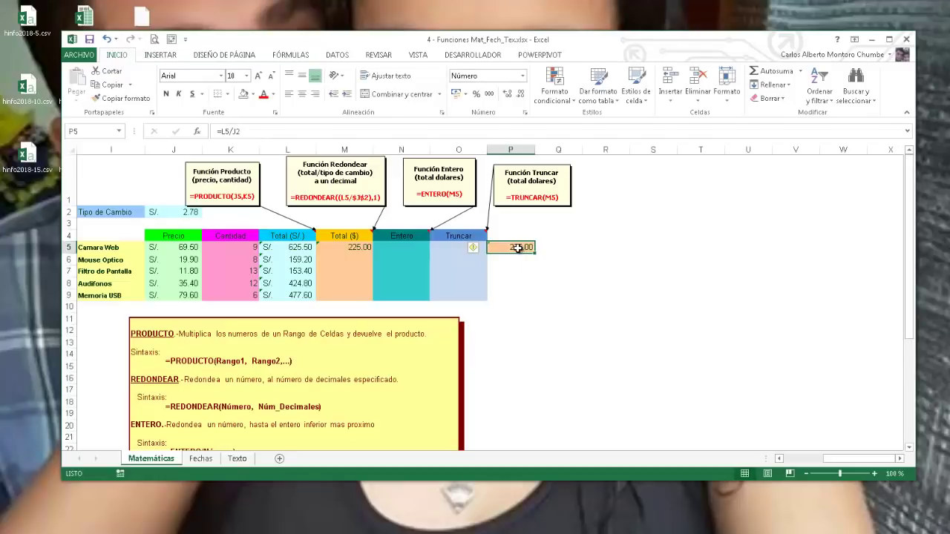
{"action": "double_click", "coordinate": [517, 248]}
{"action": "double_click", "coordinate": [512, 248]}
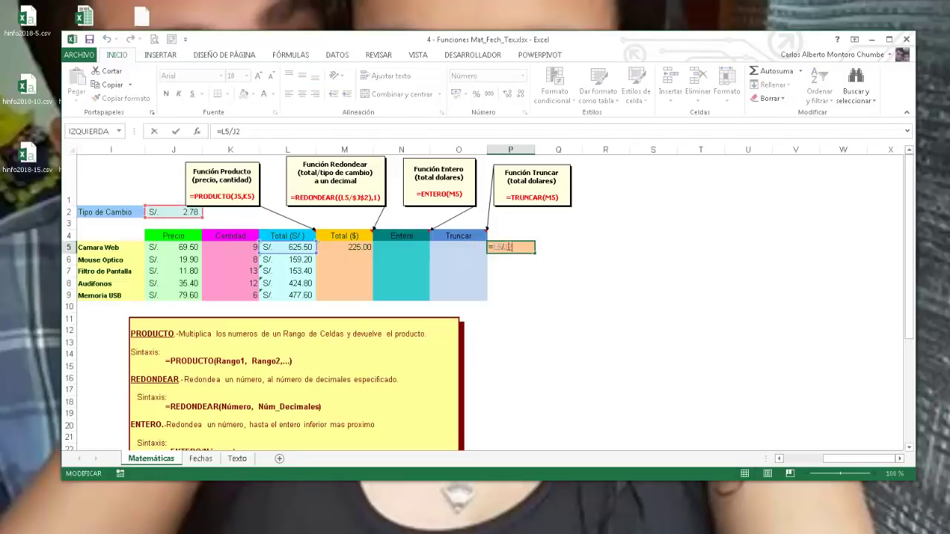
{"action": "key", "text": "F4"}
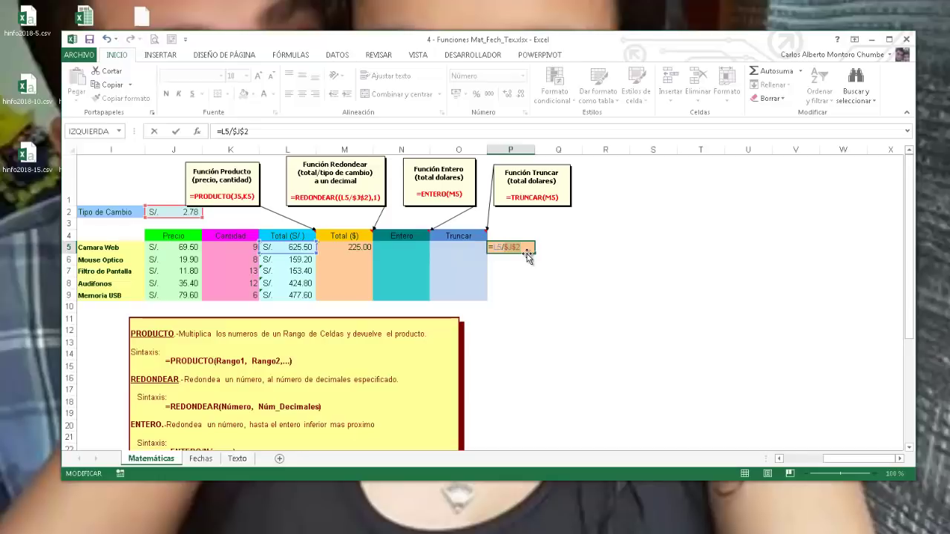
{"action": "key", "text": "Return"}
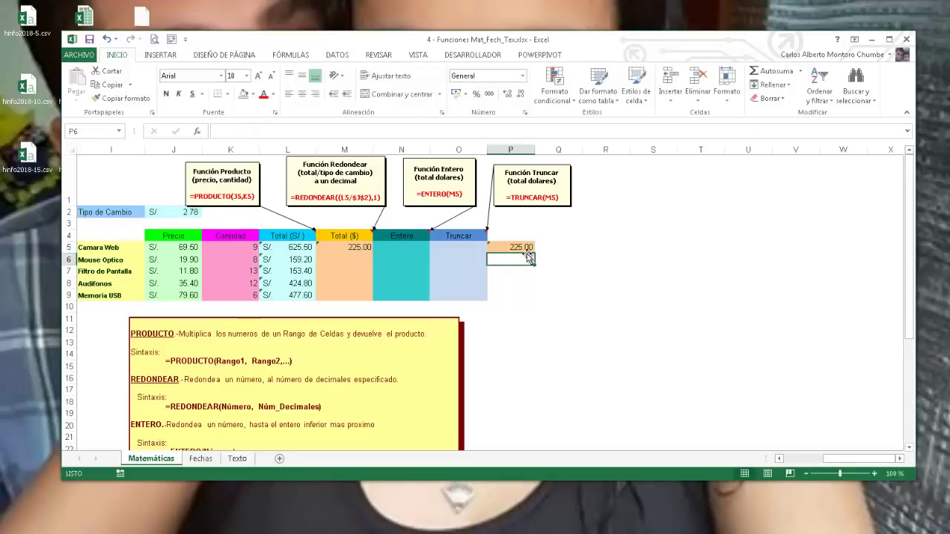
{"action": "left_click", "coordinate": [511, 248]}
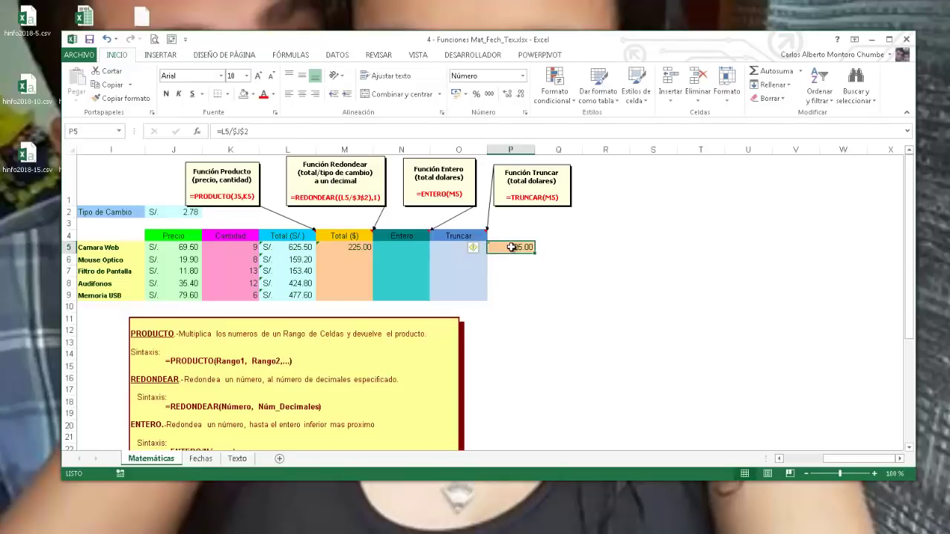
{"action": "double_click", "coordinate": [534, 254]}
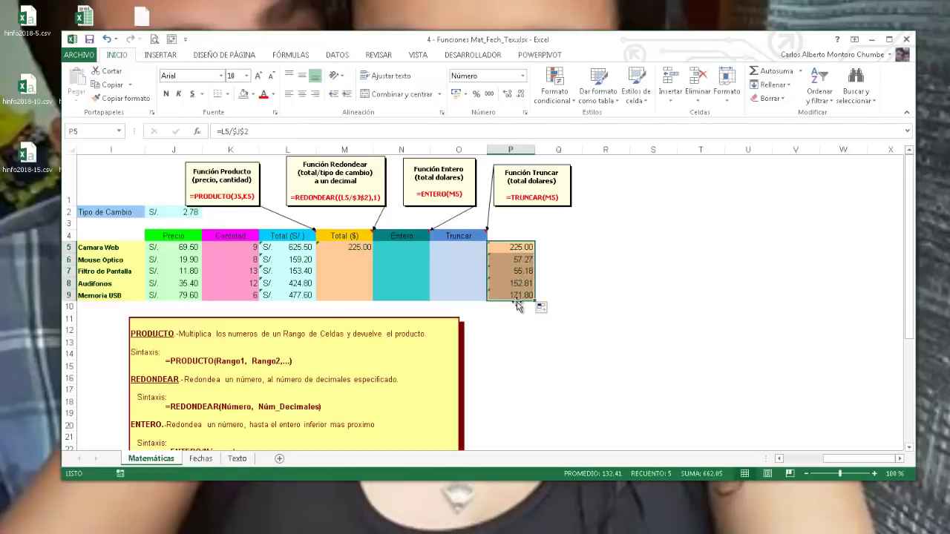
{"action": "left_click", "coordinate": [355, 247]}
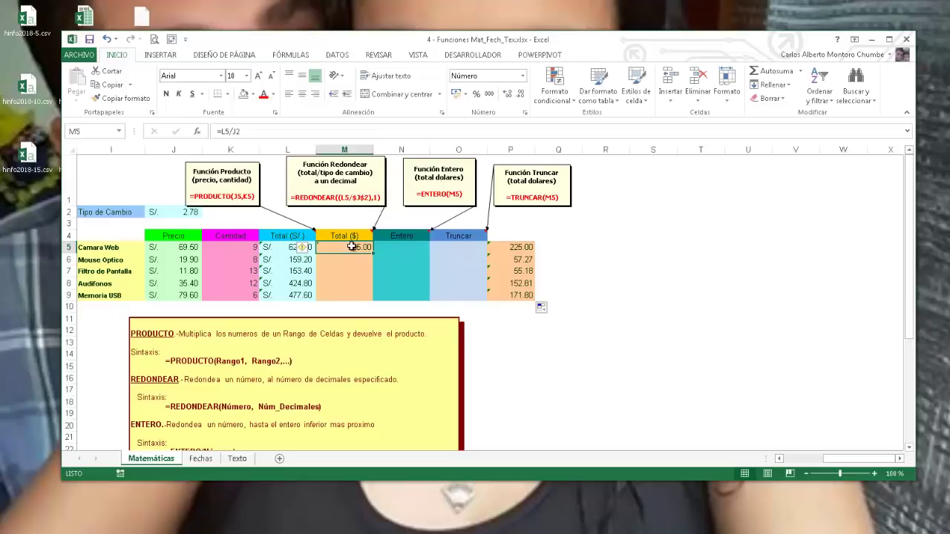
Step: Rewrite M5 as =REDONDEAR(L5/$J$2;1) with an absolute exchange rate, showing 225.00
{"action": "left_click", "coordinate": [220, 131]}
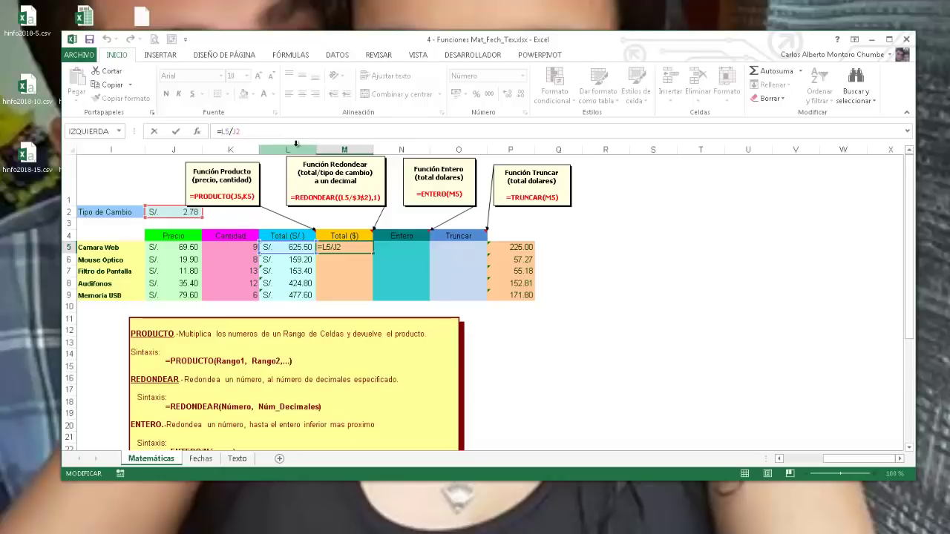
{"action": "type", "text": "redonde"}
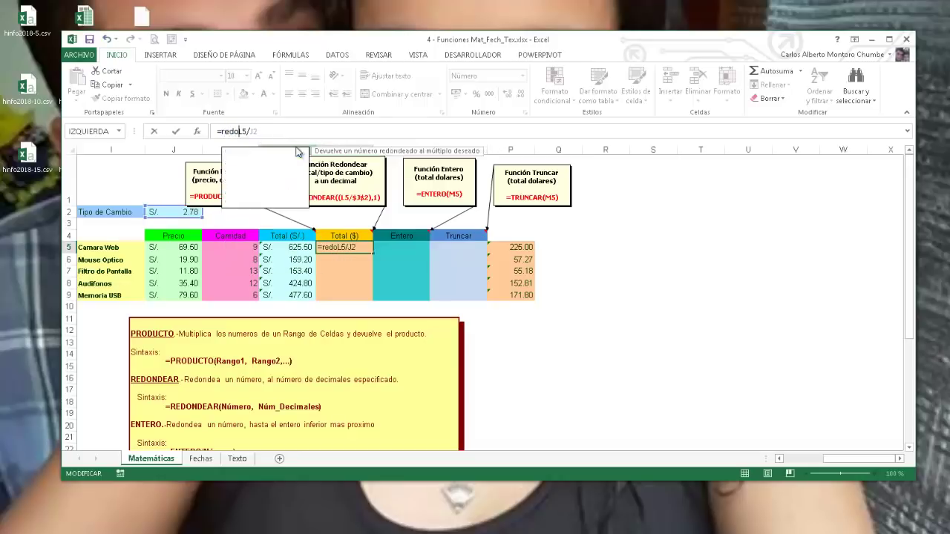
{"action": "type", "text": "ar"}
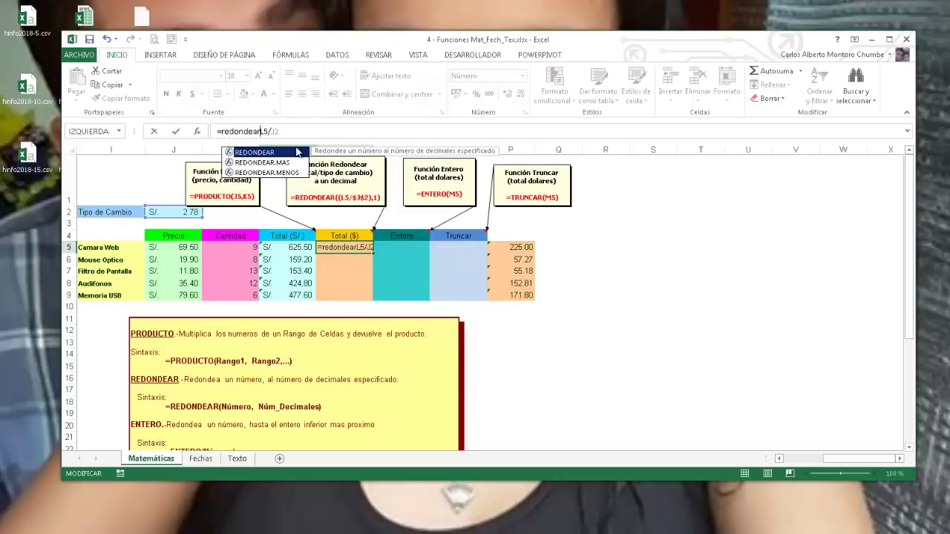
{"action": "type", "text": "(L5/J"}
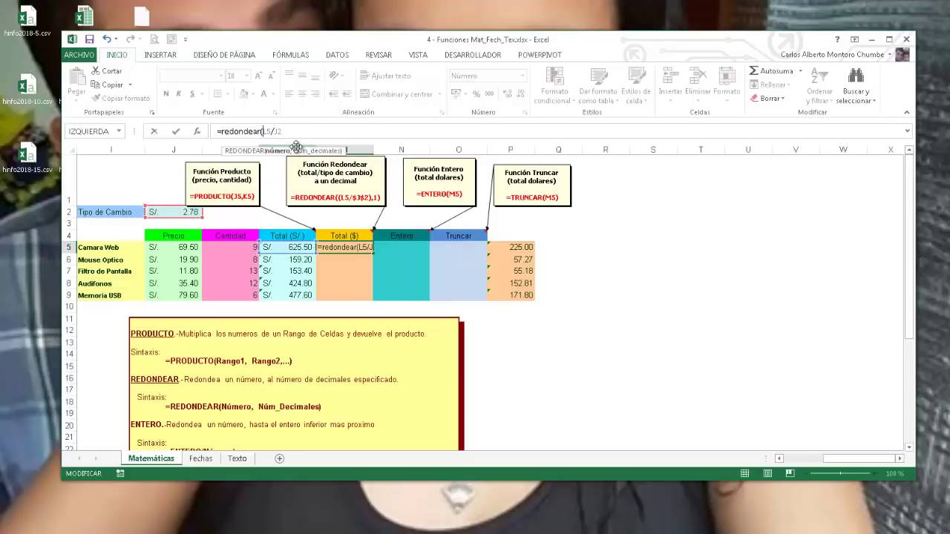
{"action": "type", "text": "2"}
{"action": "type", "text": ";"}
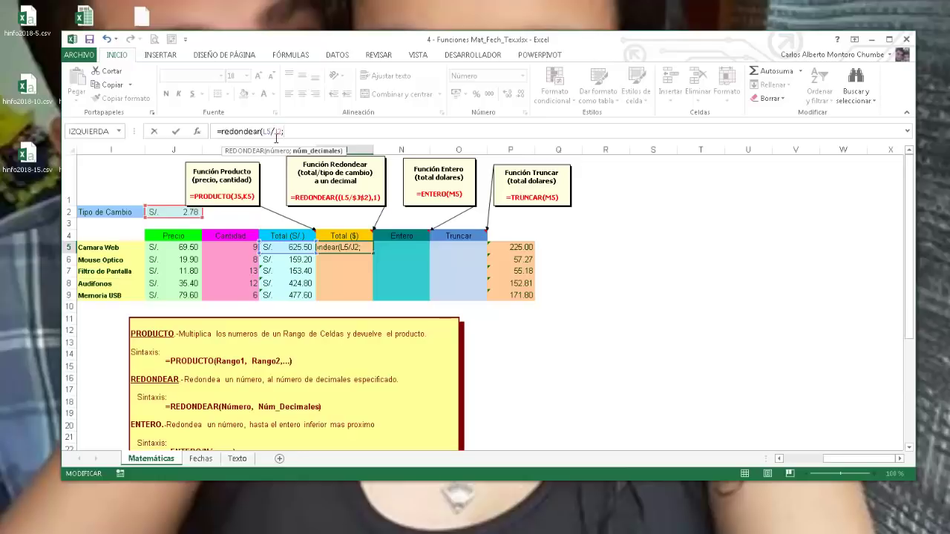
{"action": "type", "text": "1"}
{"action": "type", "text": ")"}
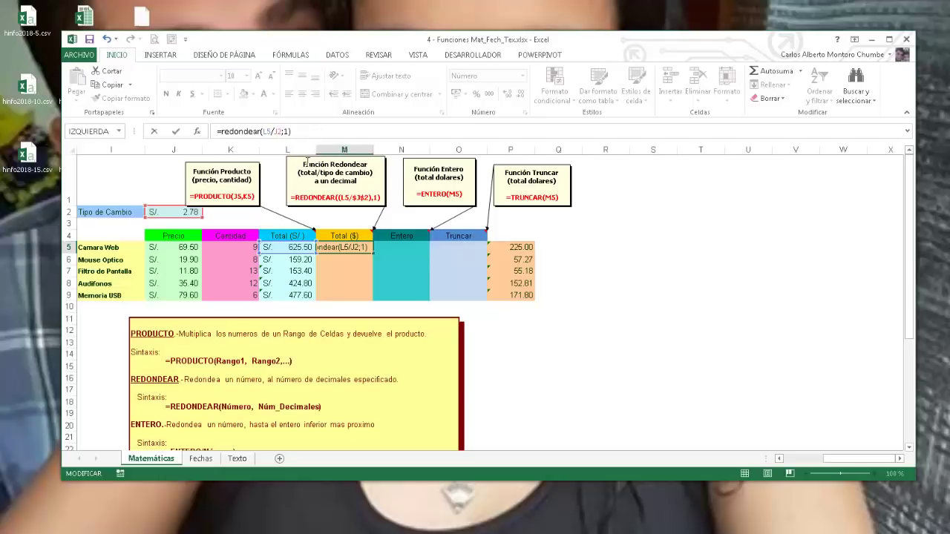
{"action": "key", "text": "Return"}
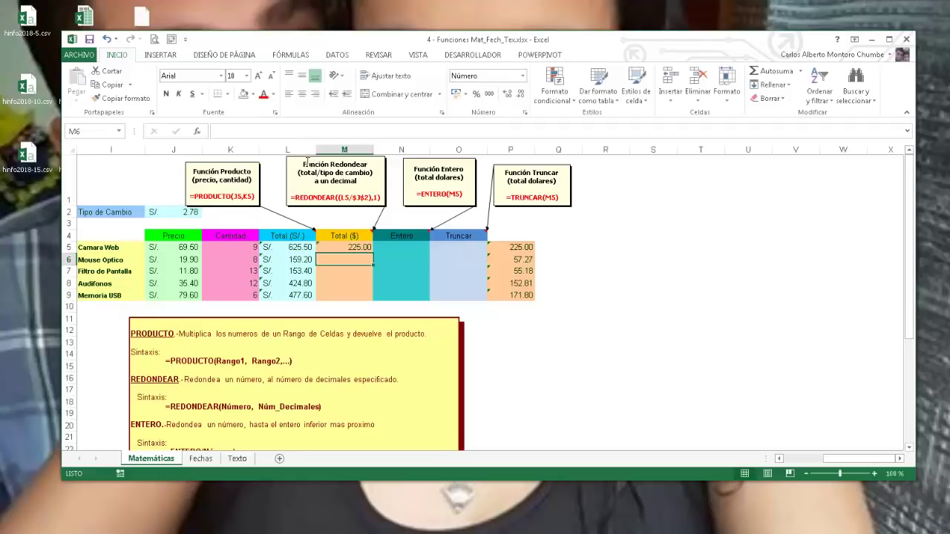
{"action": "left_click", "coordinate": [352, 248]}
{"action": "double_click", "coordinate": [352, 247]}
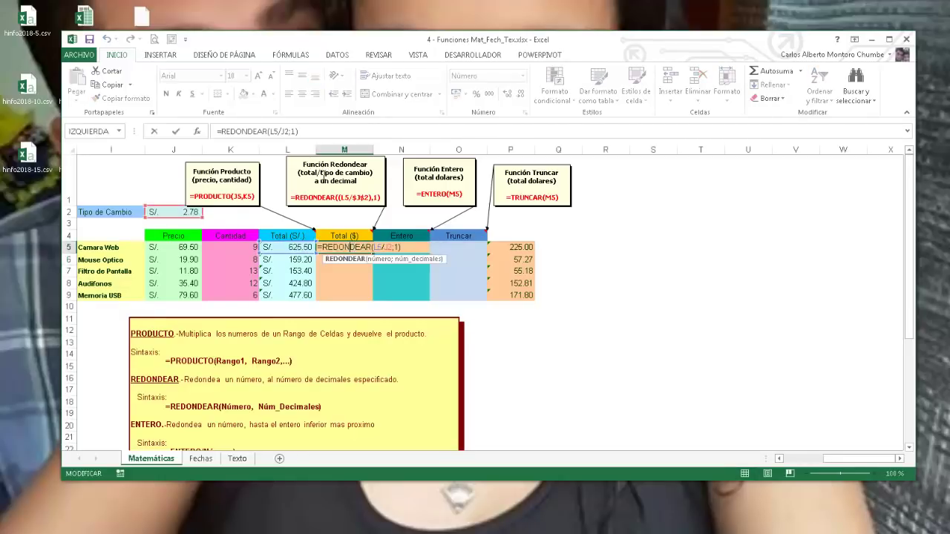
{"action": "left_click", "coordinate": [284, 130]}
{"action": "key", "text": "F4"}
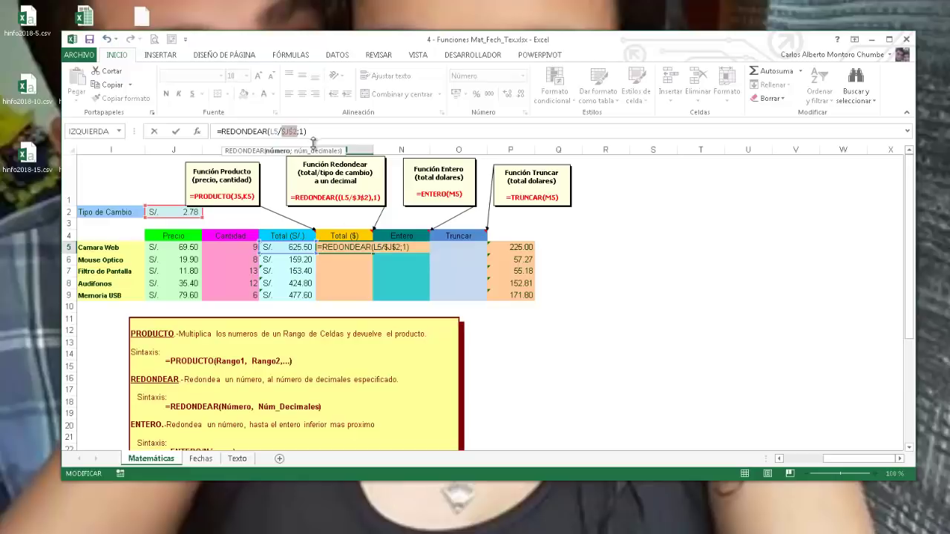
{"action": "key", "text": "Return"}
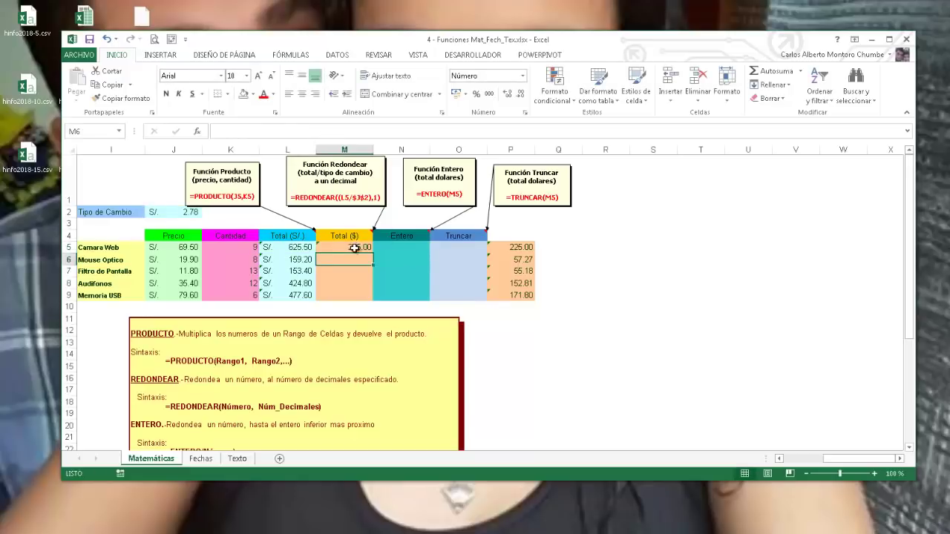
{"action": "left_click", "coordinate": [355, 247]}
Step: Fill the rounding formula down to M9 and compare its sum with column P
{"action": "double_click", "coordinate": [374, 252]}
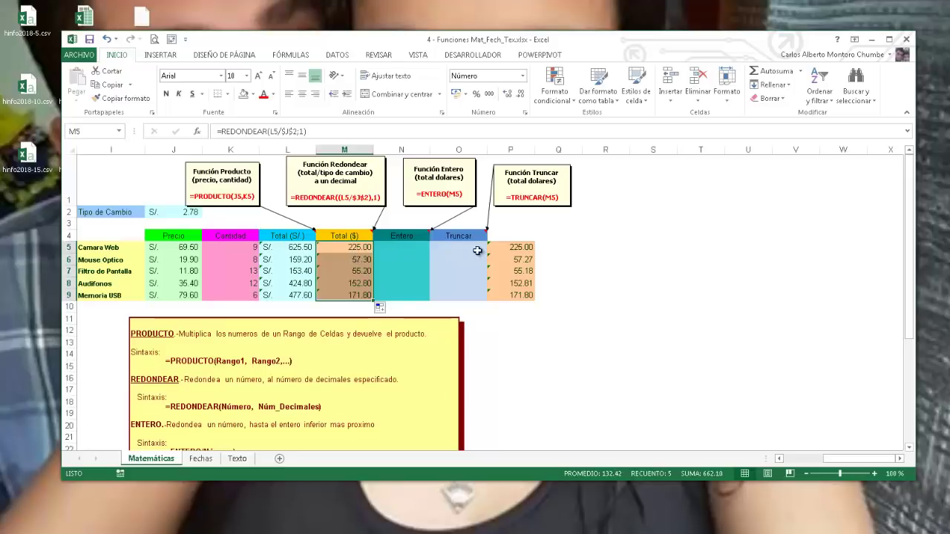
{"action": "left_click", "coordinate": [517, 248]}
{"action": "left_click_drag", "start_coordinate": [516, 248], "coordinate": [518, 295]}
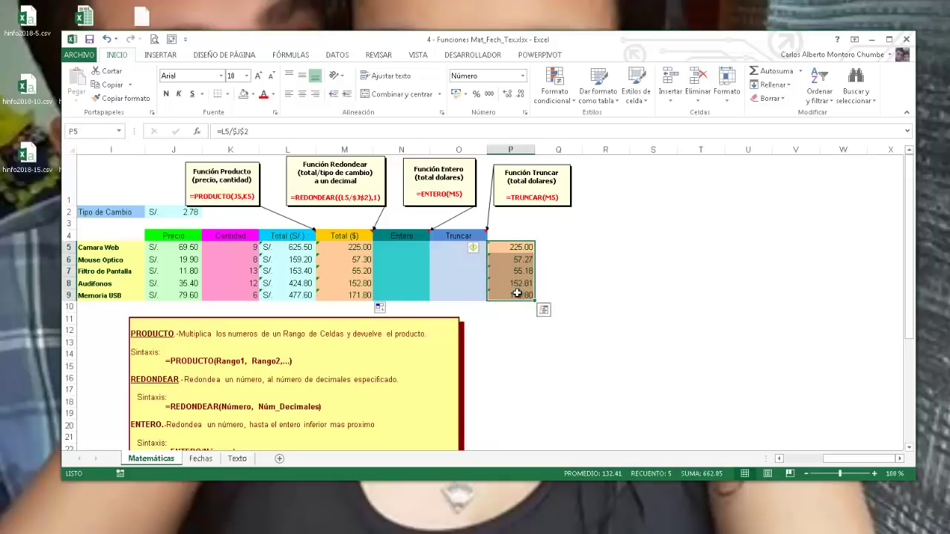
{"action": "left_click_drag", "start_coordinate": [357, 247], "coordinate": [351, 292]}
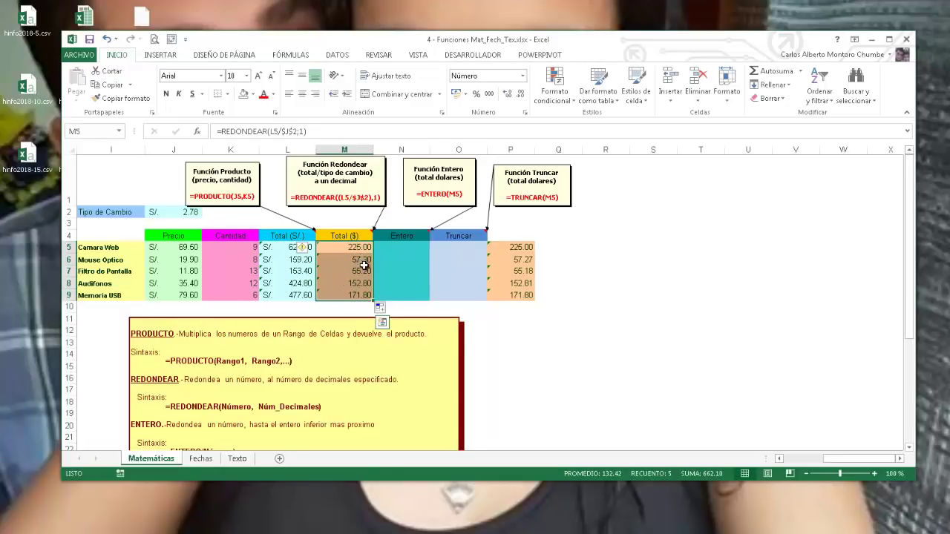
{"action": "left_click", "coordinate": [359, 261]}
{"action": "left_click", "coordinate": [528, 261]}
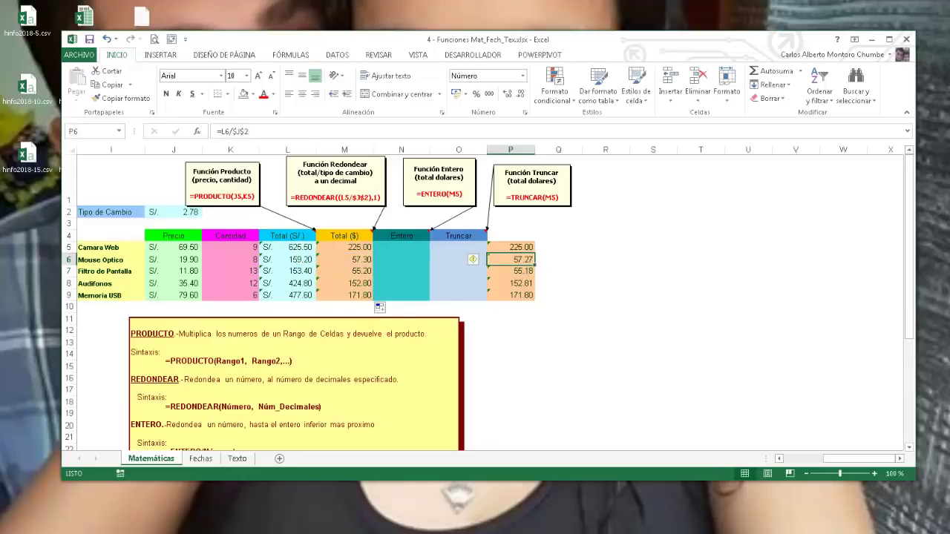
Step: Maximize the window and compare rounded totals like 152.80 with column P's 152.81
{"action": "key", "text": "super+plus"}
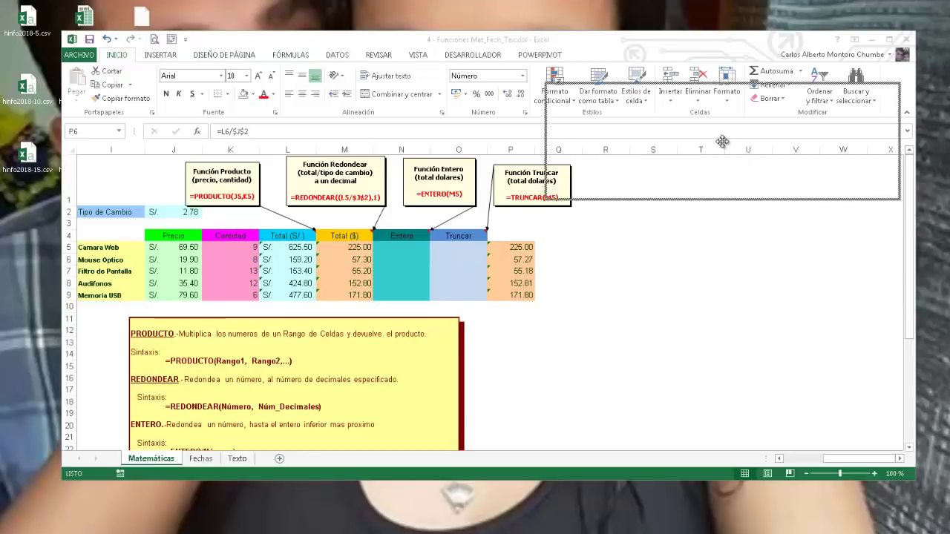
{"action": "left_click", "coordinate": [888, 39]}
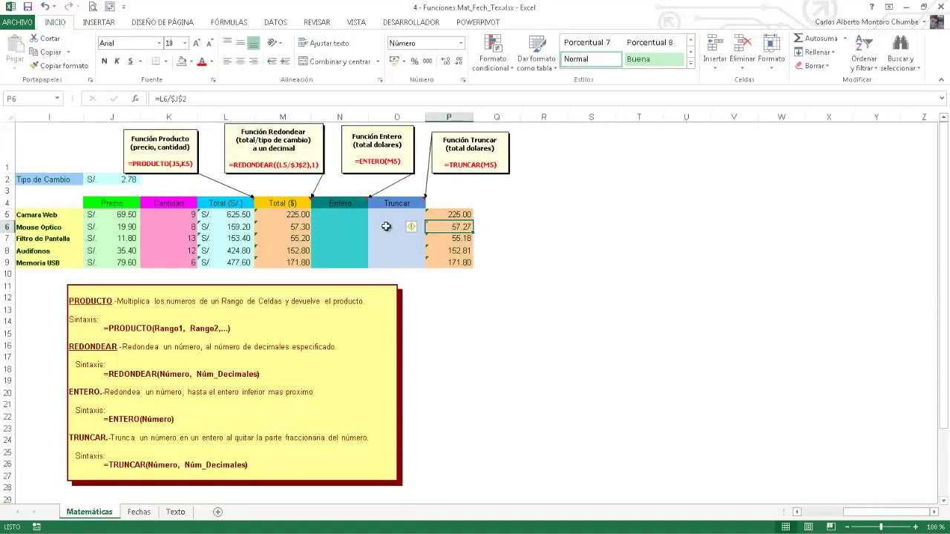
{"action": "left_click", "coordinate": [291, 229]}
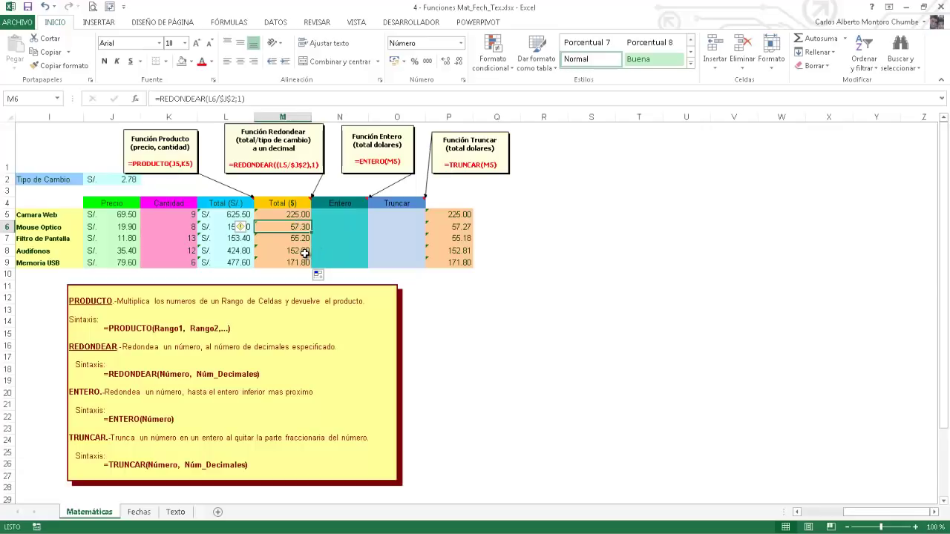
{"action": "left_click", "coordinate": [301, 252]}
{"action": "left_click", "coordinate": [461, 252]}
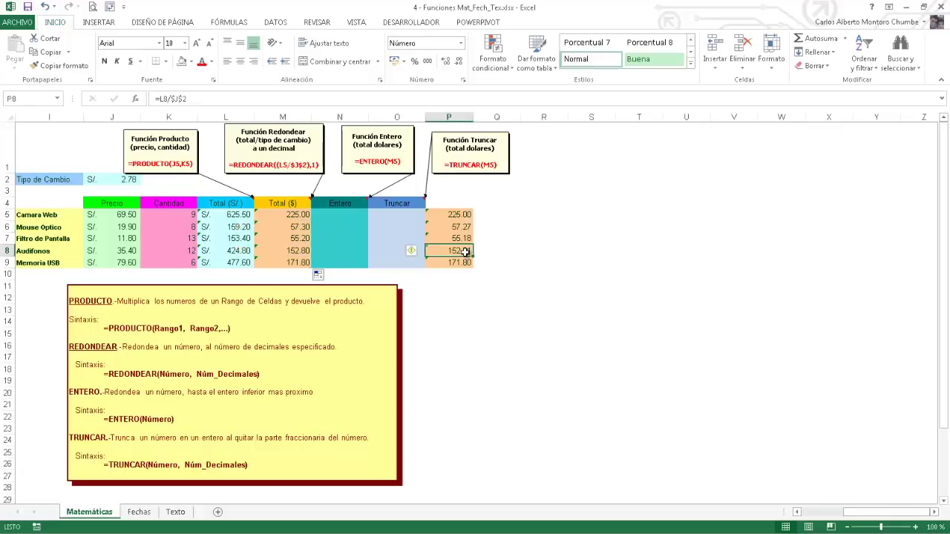
{"action": "left_click", "coordinate": [294, 251]}
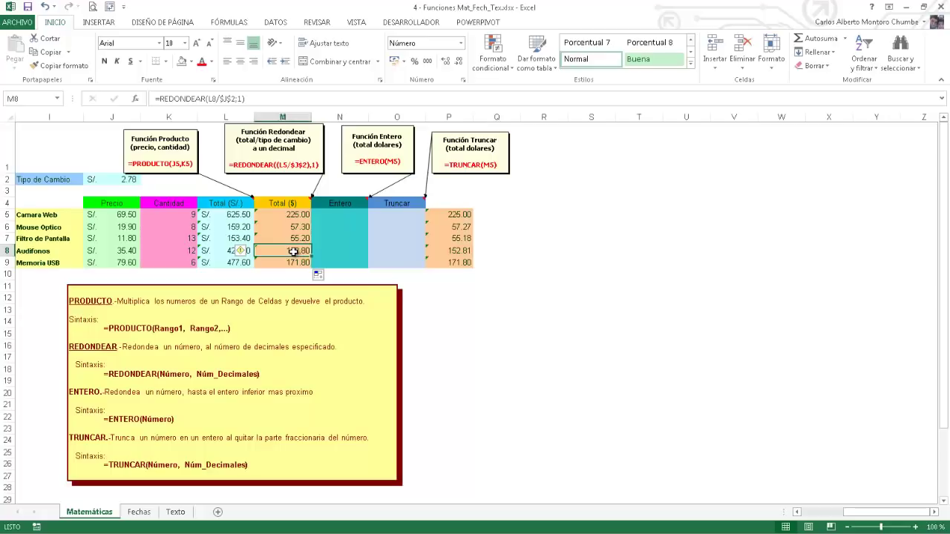
Step: Show M5:M9 with one decimal: 225.0, 57.3, 55.2, 152.8 and 171.8
{"action": "left_click", "coordinate": [288, 220]}
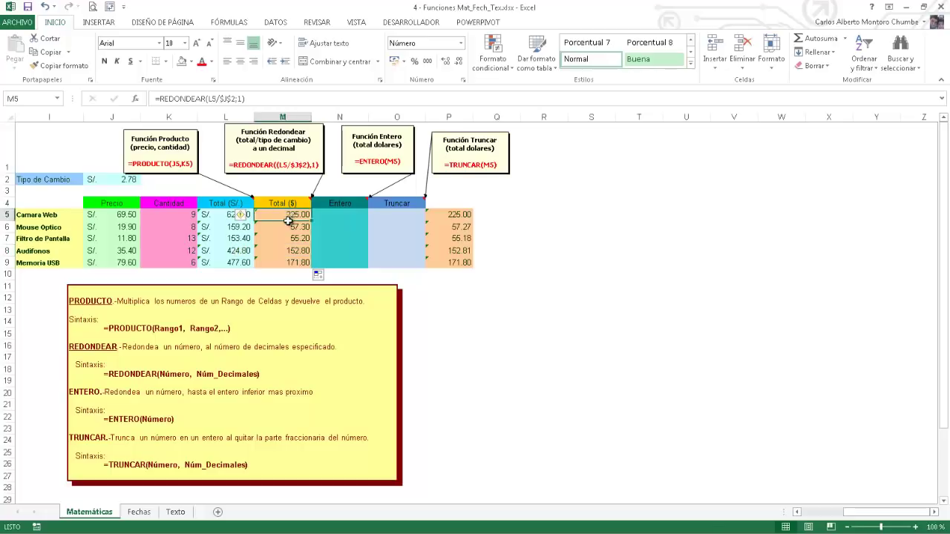
{"action": "left_click_drag", "start_coordinate": [288, 220], "coordinate": [286, 257]}
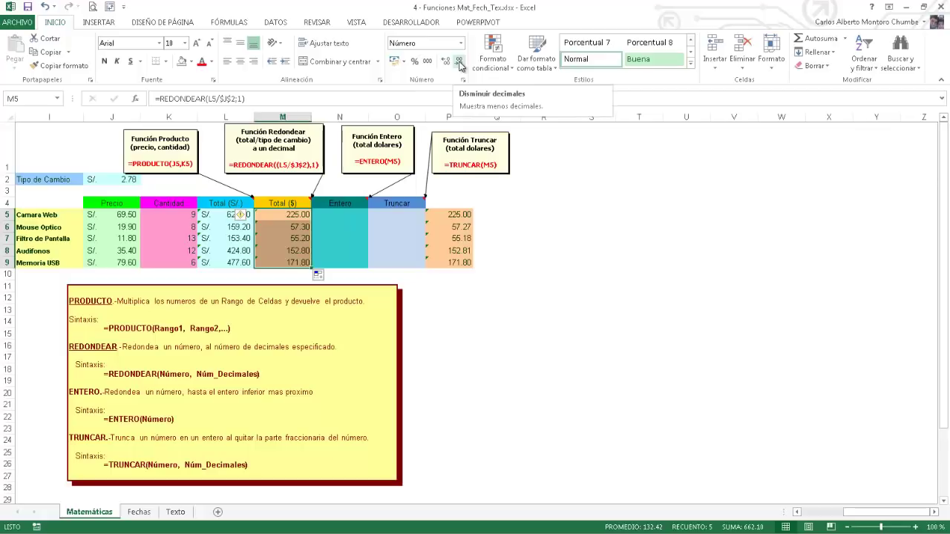
{"action": "left_click", "coordinate": [460, 62]}
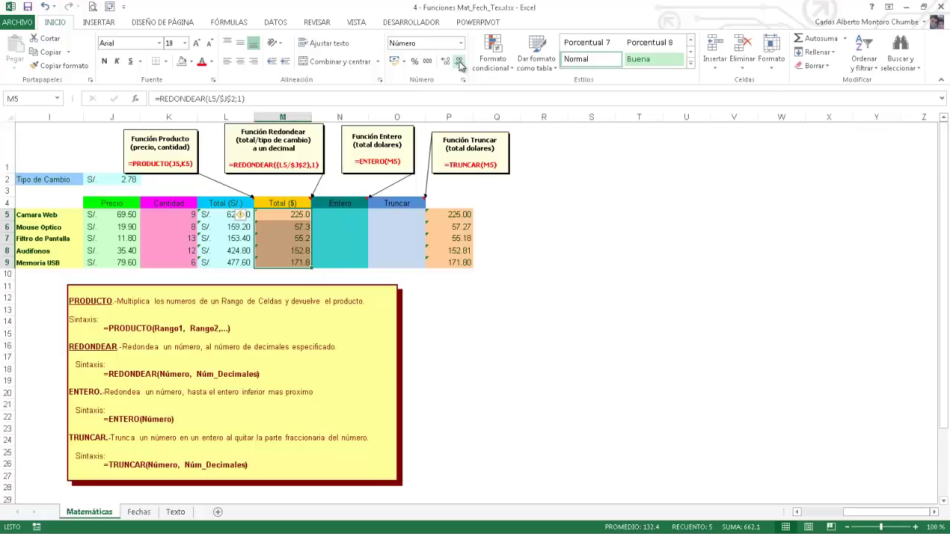
{"action": "left_click", "coordinate": [447, 62]}
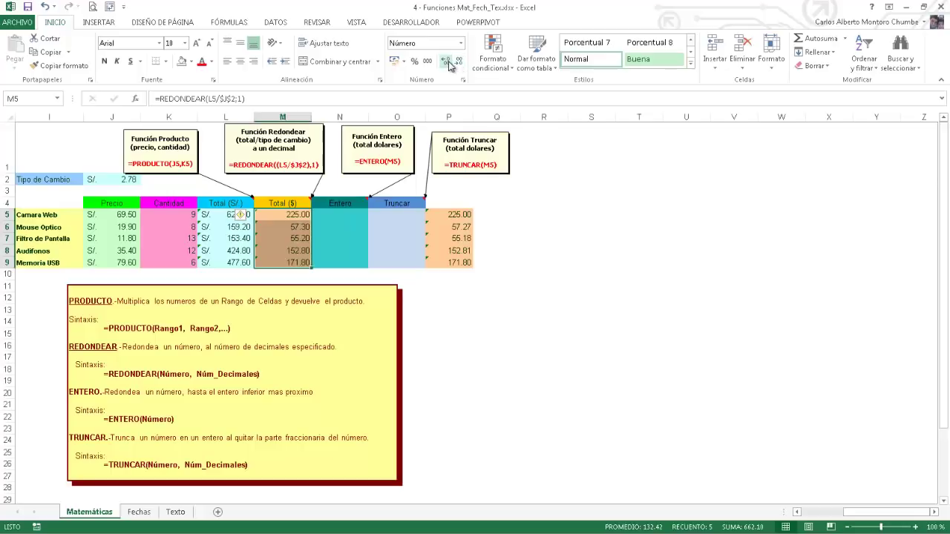
{"action": "left_click", "coordinate": [461, 62]}
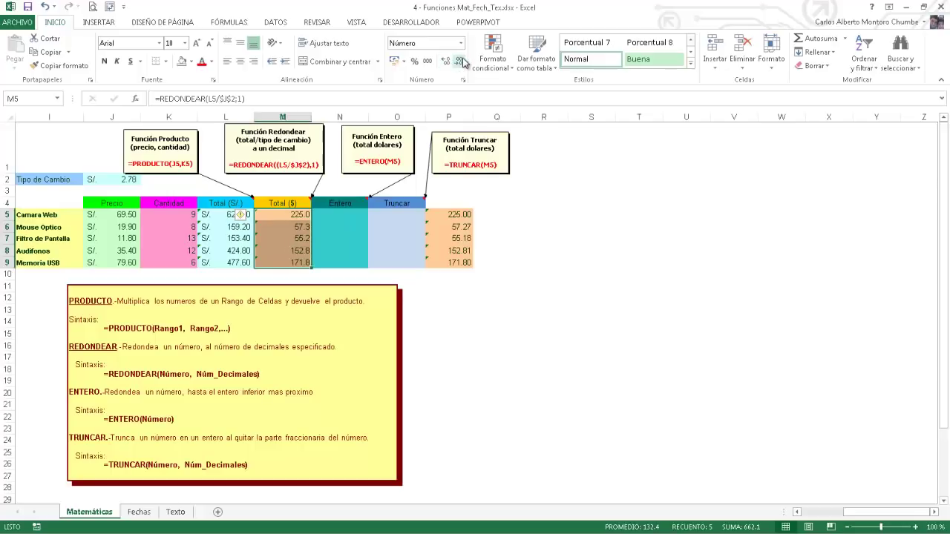
{"action": "left_click", "coordinate": [447, 63]}
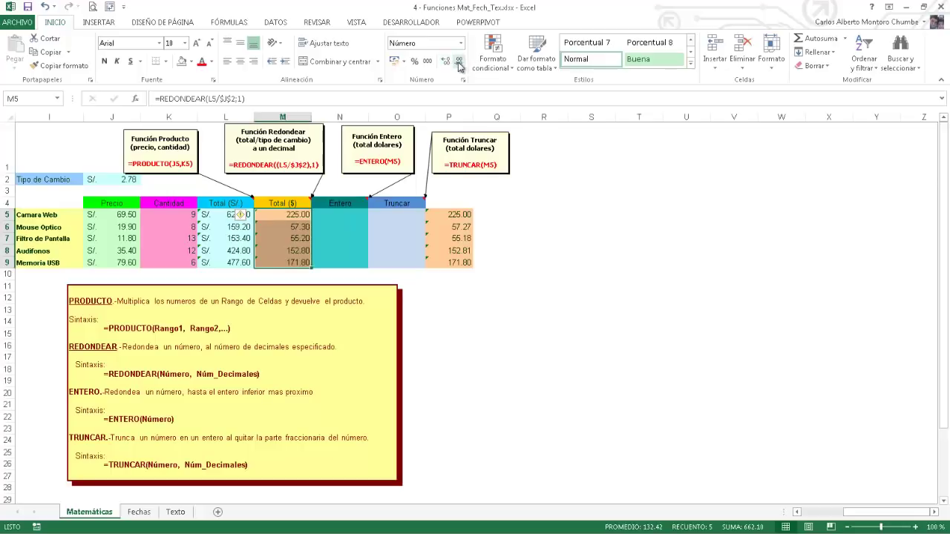
{"action": "left_click", "coordinate": [460, 64]}
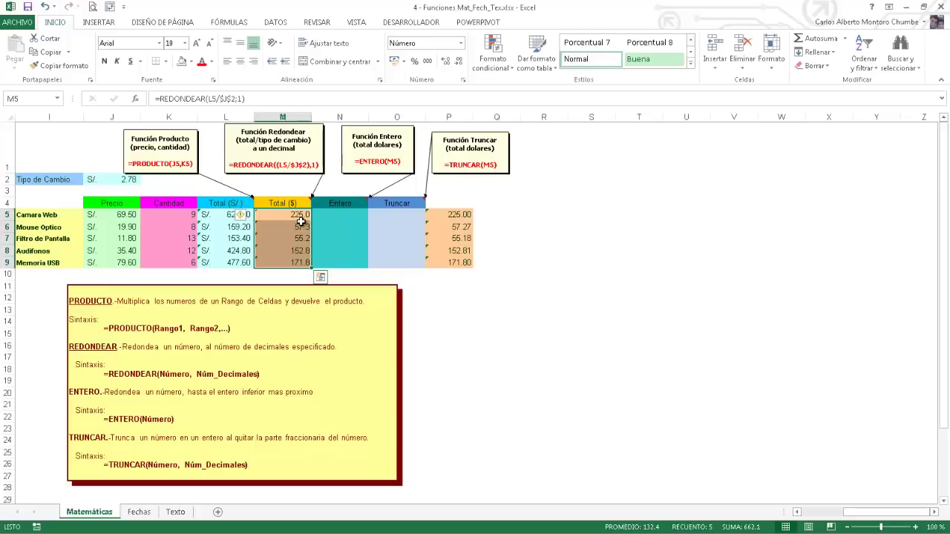
{"action": "left_click_drag", "start_coordinate": [452, 214], "coordinate": [457, 261]}
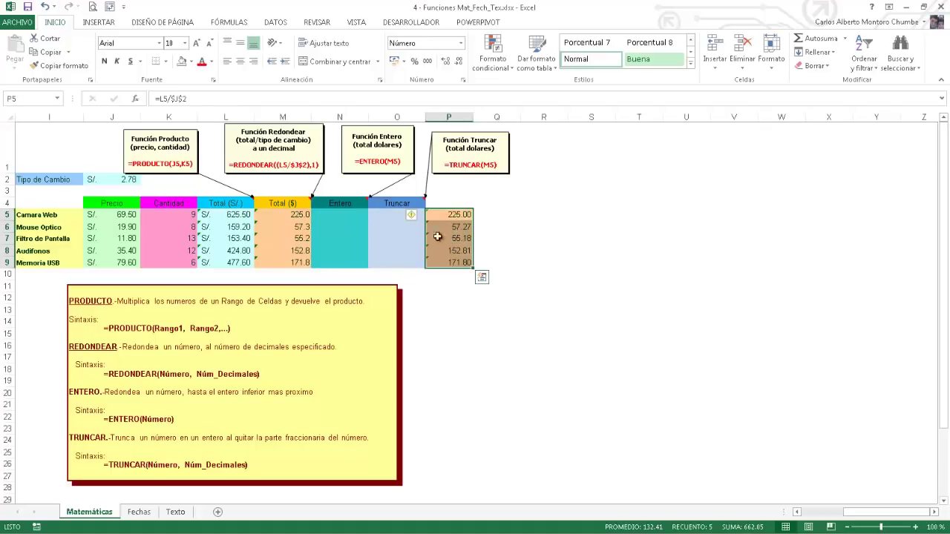
{"action": "left_click_drag", "start_coordinate": [296, 215], "coordinate": [293, 257]}
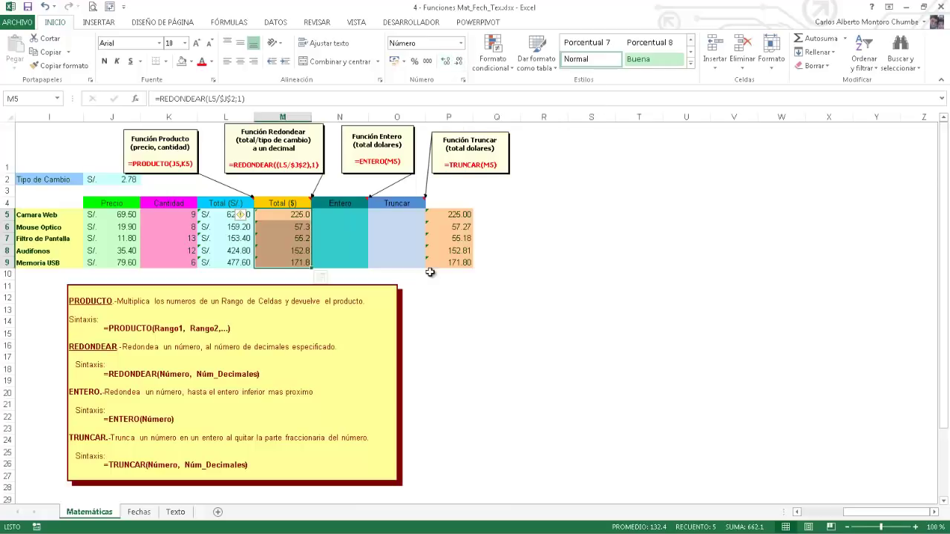
Step: Enter =ENTERO(M5) in N5 and fill it down to N9, giving 225.00 through 171.00
{"action": "left_click", "coordinate": [352, 215]}
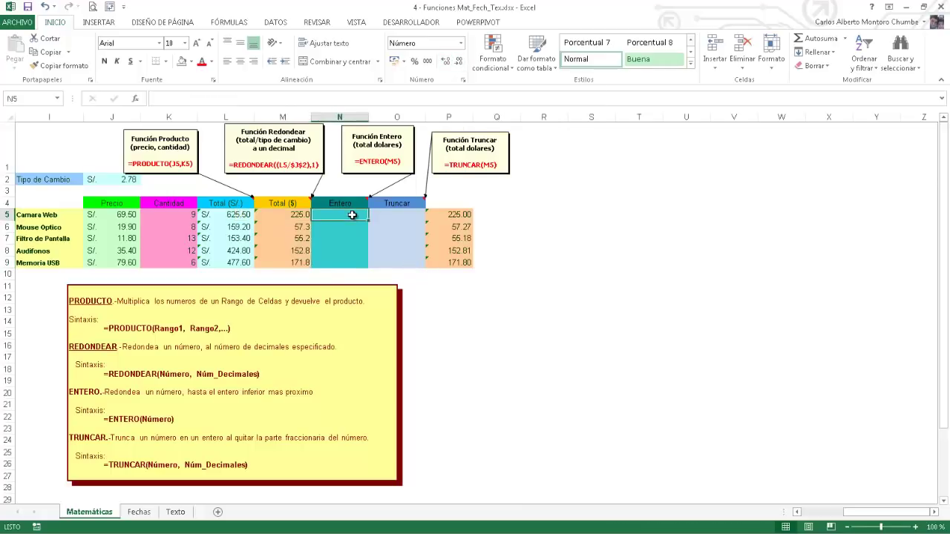
{"action": "type", "text": "="}
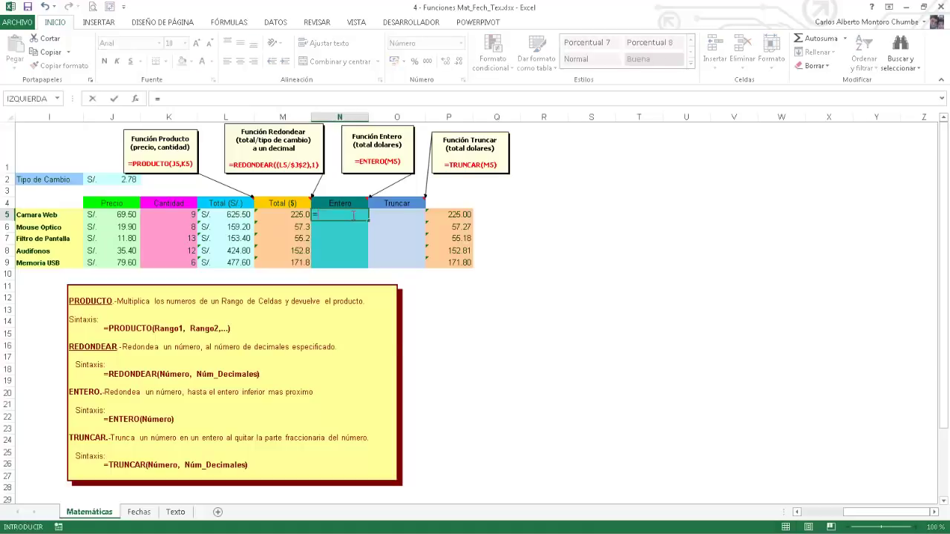
{"action": "type", "text": "enter"}
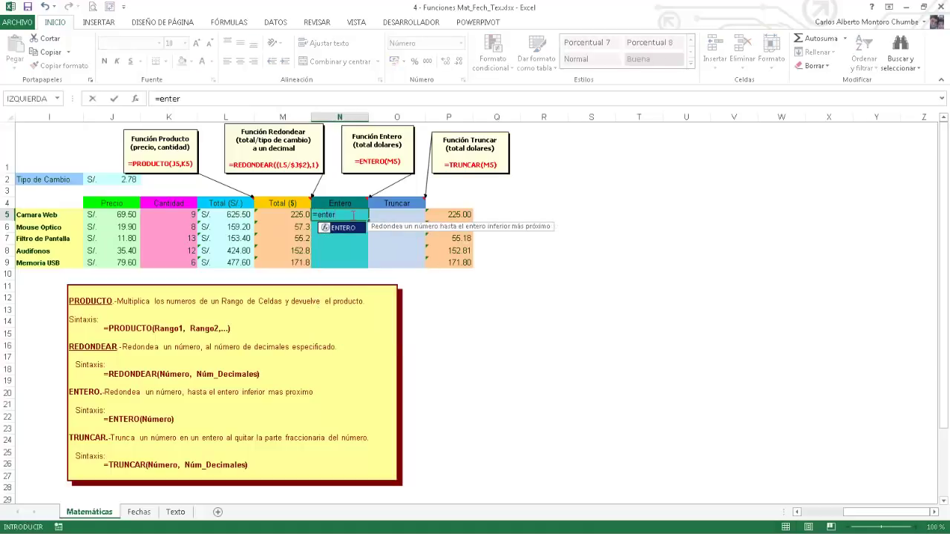
{"action": "double_click", "coordinate": [338, 229]}
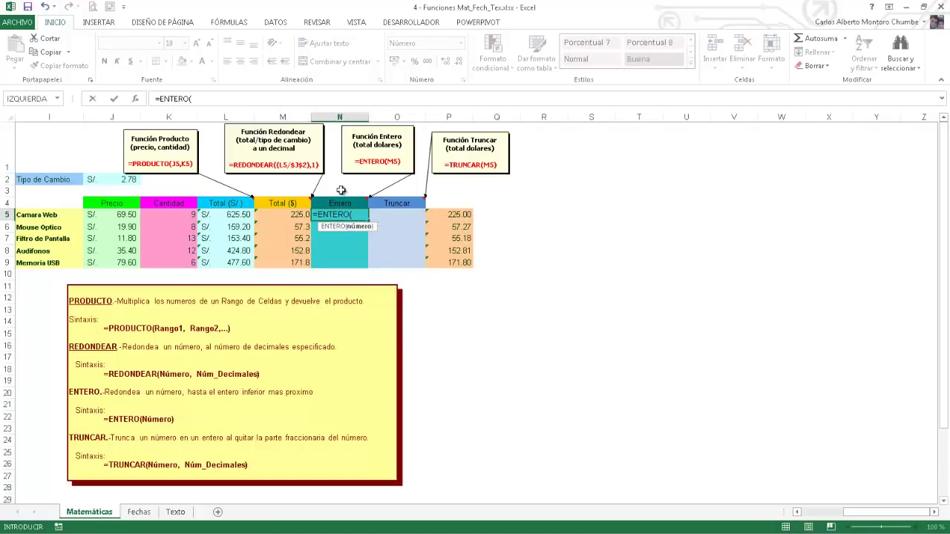
{"action": "left_click", "coordinate": [297, 216]}
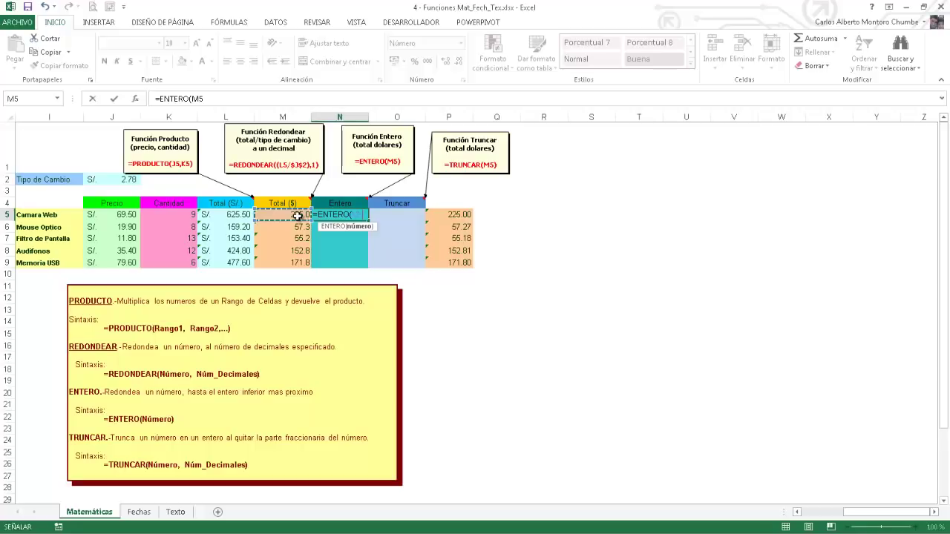
{"action": "key", "text": "Return"}
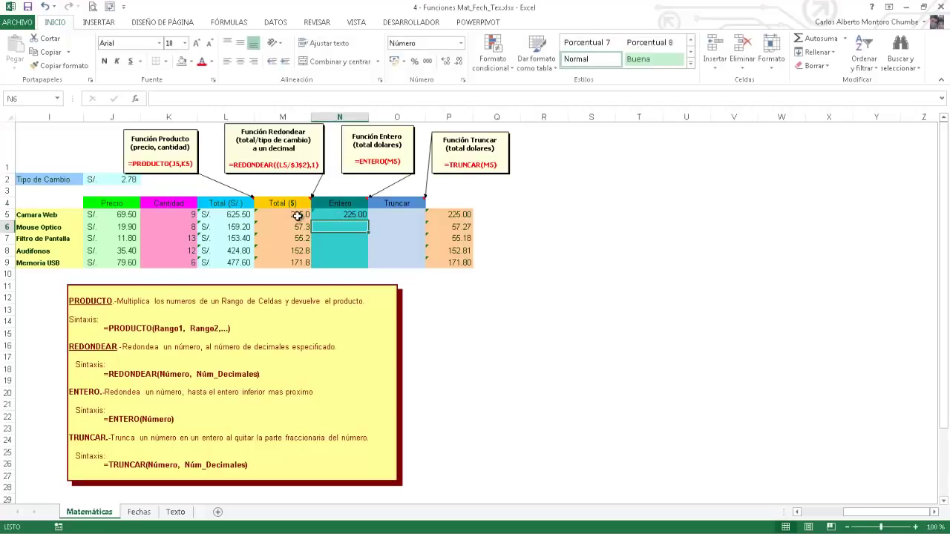
{"action": "left_click", "coordinate": [345, 214]}
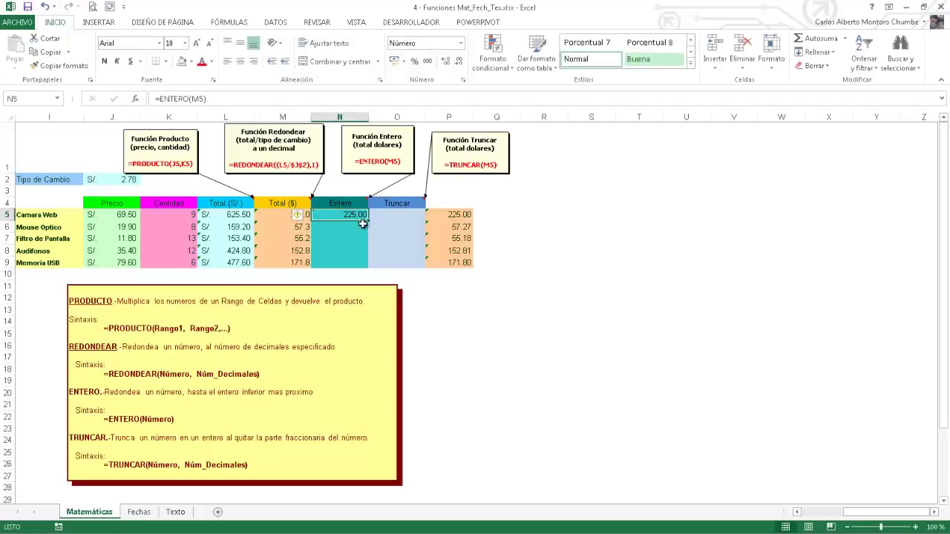
{"action": "double_click", "coordinate": [368, 222]}
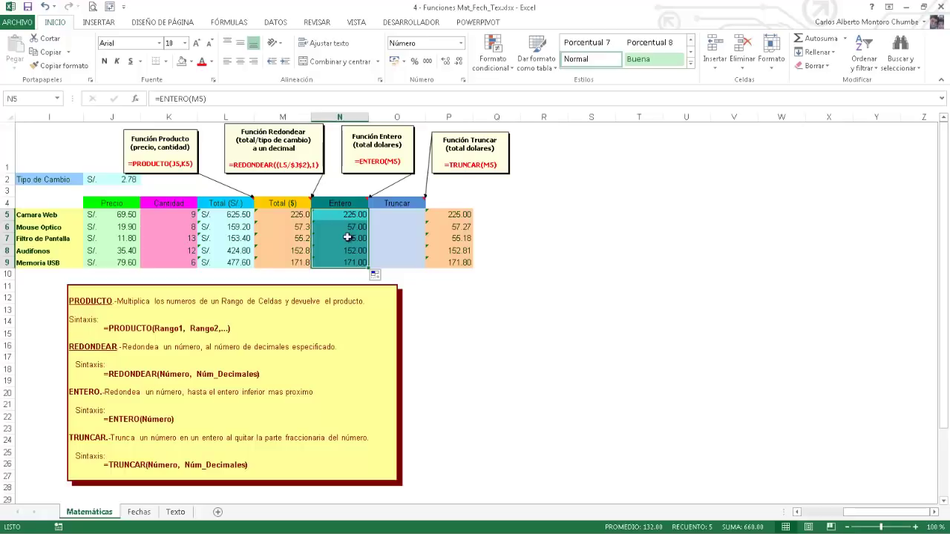
Step: Compare M8 with N8, then show N5:N9 with no decimals: 225, 57, 55, 152, 171
{"action": "left_click", "coordinate": [304, 250]}
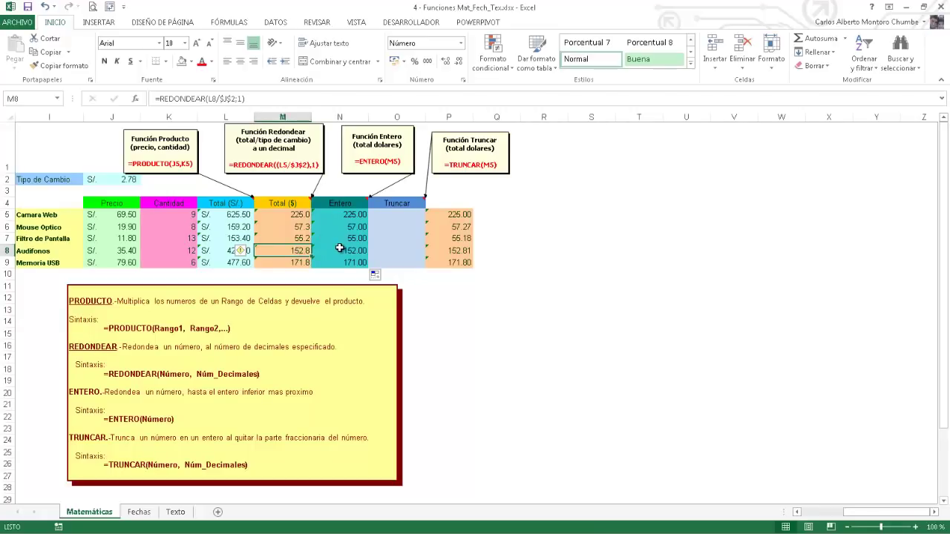
{"action": "left_click", "coordinate": [339, 249]}
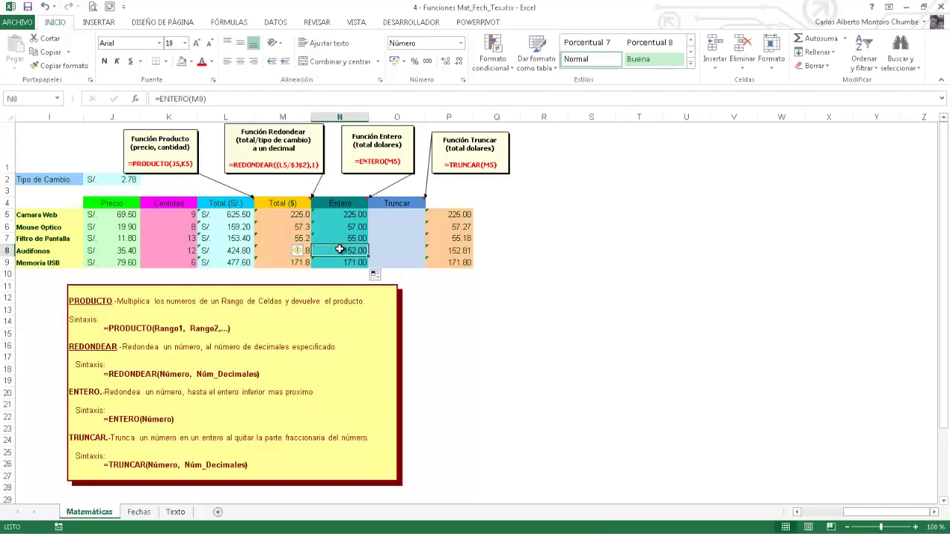
{"action": "left_click", "coordinate": [284, 251]}
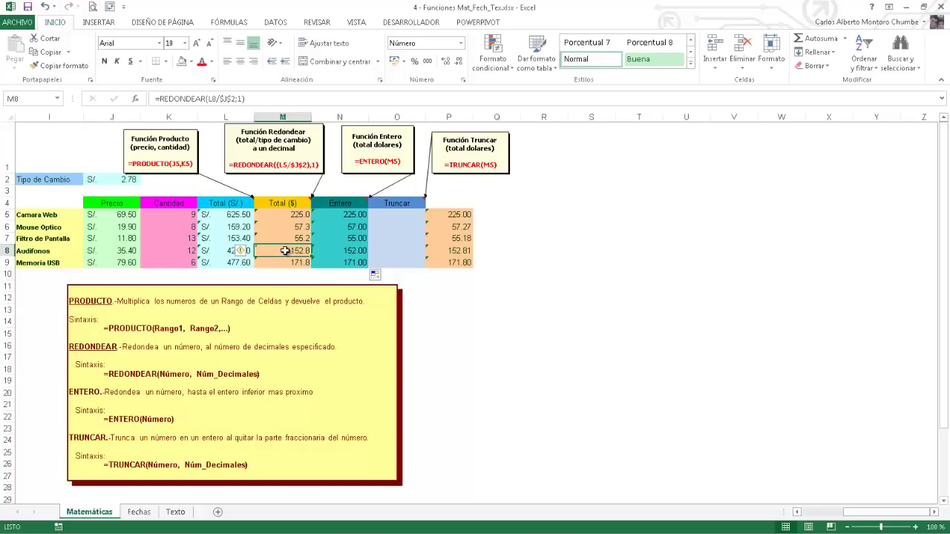
{"action": "left_click", "coordinate": [336, 250]}
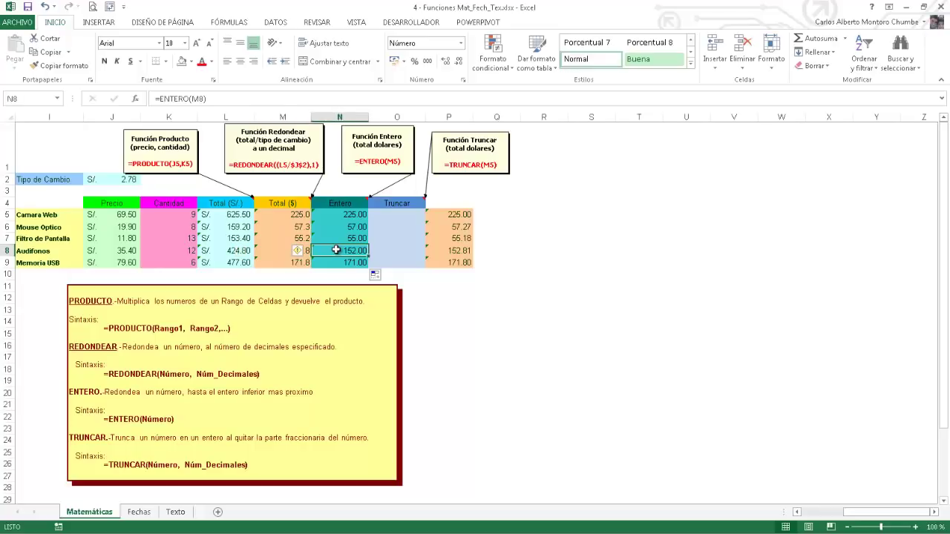
{"action": "left_click_drag", "start_coordinate": [339, 215], "coordinate": [340, 259]}
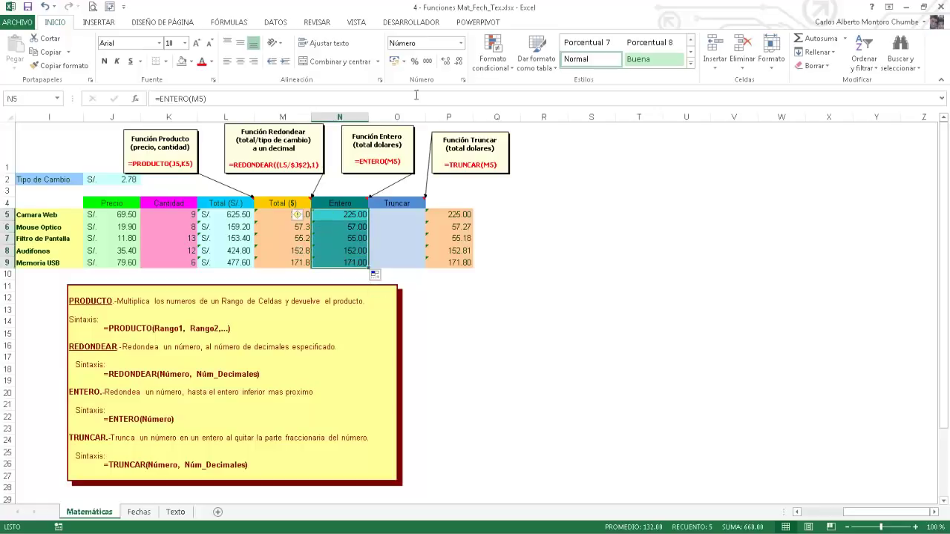
{"action": "double_click", "coordinate": [459, 62]}
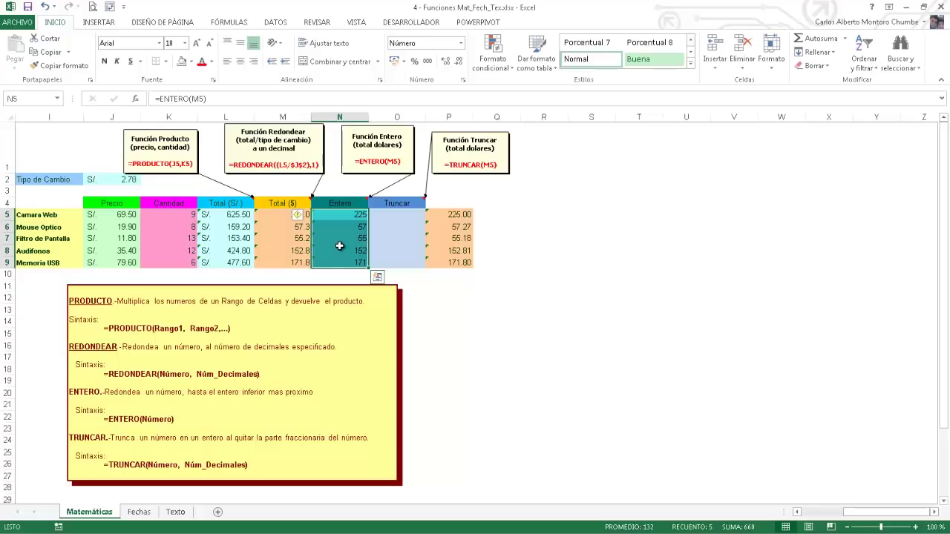
Step: Enter =TRUNCAR(P5;1) in O5 and fill it down to O9, giving 225.00 through 171.70
{"action": "left_click", "coordinate": [399, 215]}
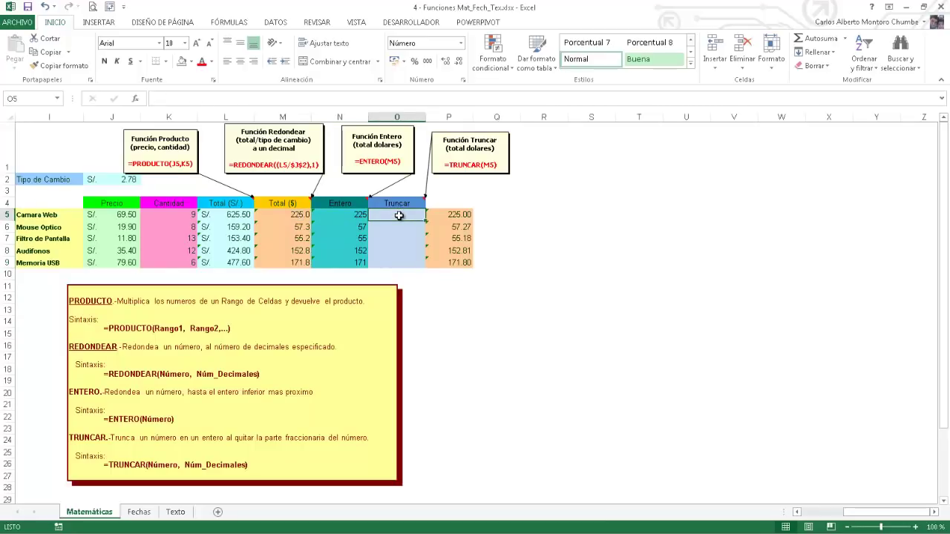
{"action": "type", "text": "=t"}
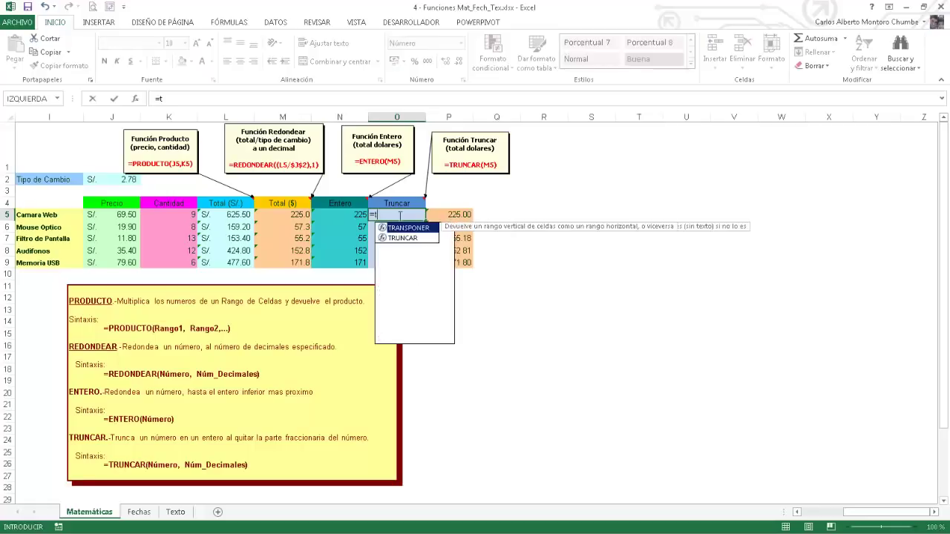
{"action": "type", "text": "runcar"}
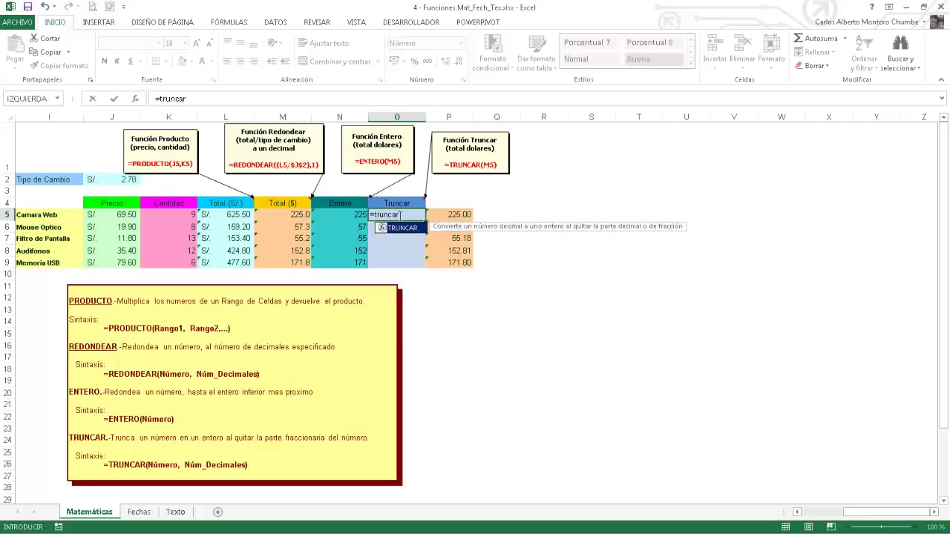
{"action": "double_click", "coordinate": [408, 227]}
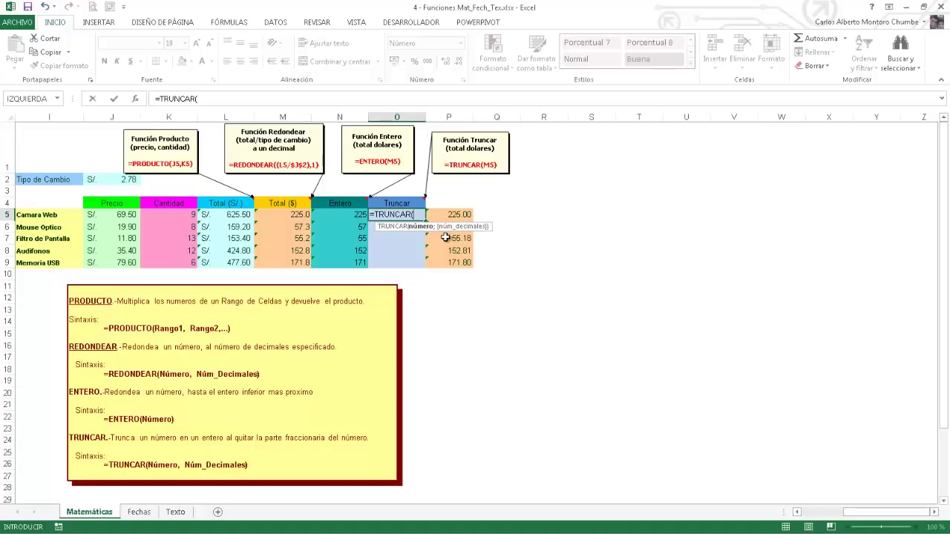
{"action": "left_click", "coordinate": [286, 216]}
{"action": "type", "text": ";"}
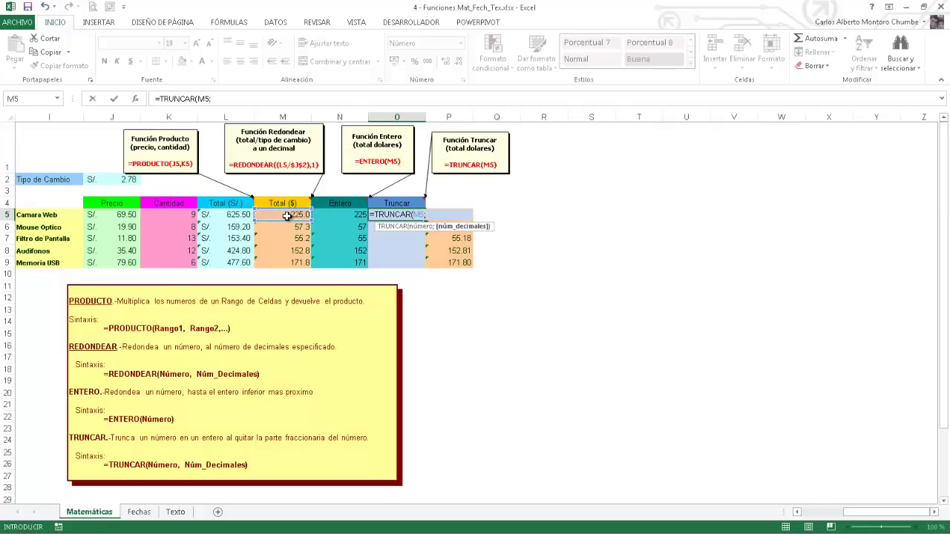
{"action": "key", "text": "BackSpace"}
{"action": "key", "text": "BackSpace"}
{"action": "key", "text": "BackSpace"}
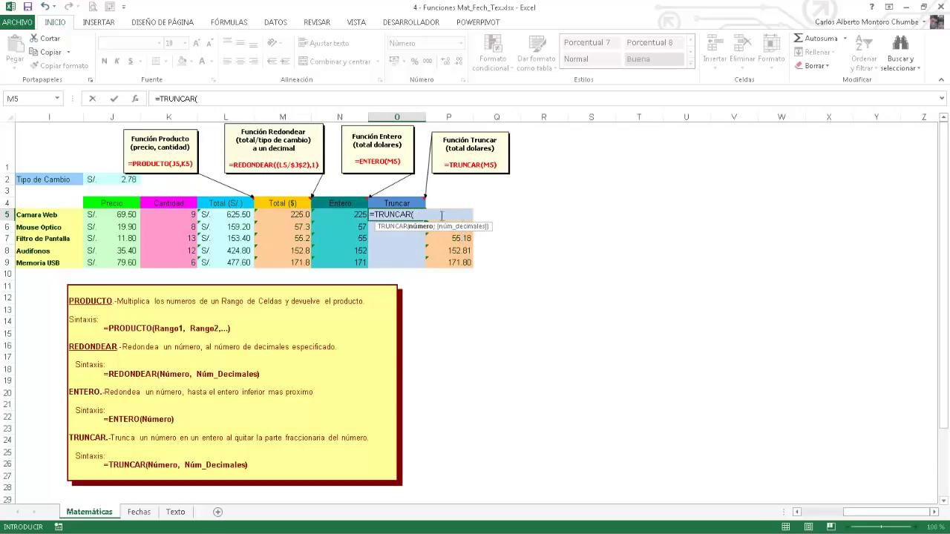
{"action": "type", "text": "p5"}
{"action": "type", "text": ";"}
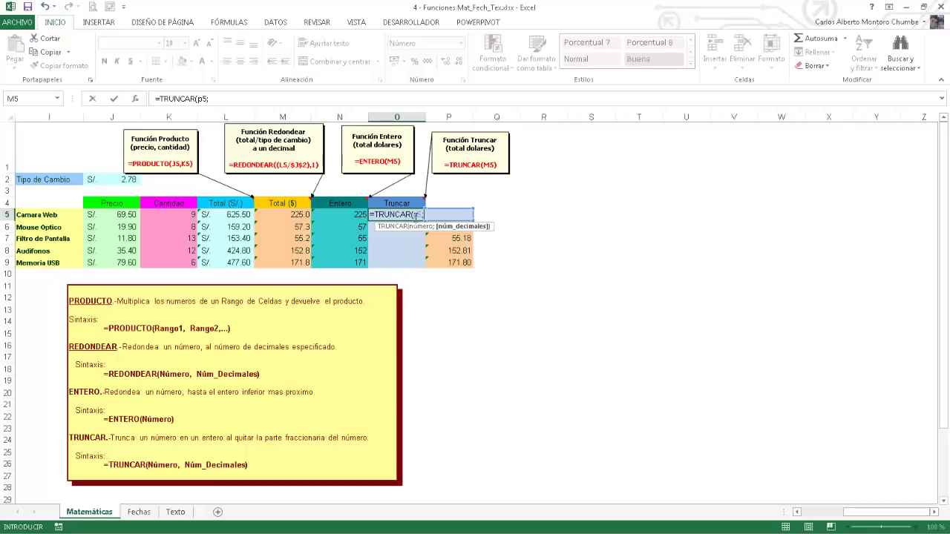
{"action": "type", "text": "1"}
{"action": "left_click", "coordinate": [415, 216]}
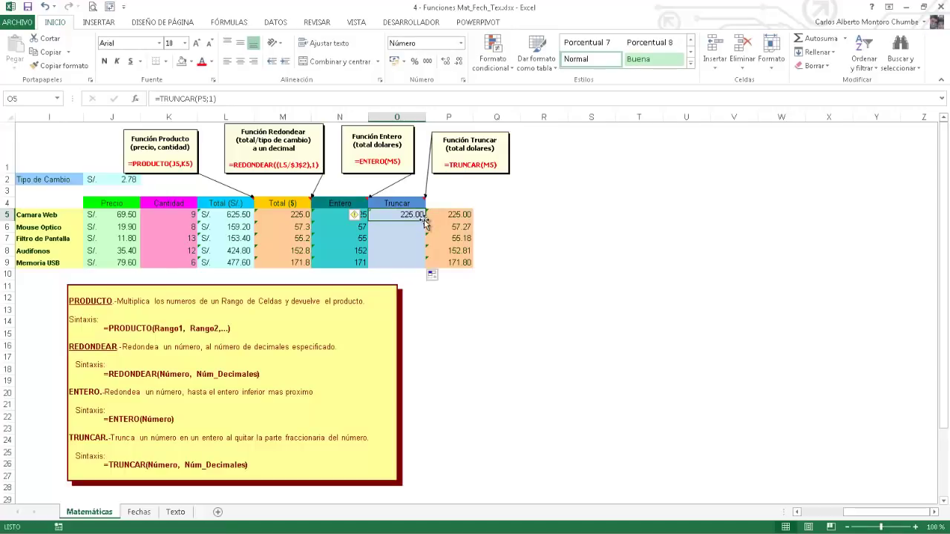
{"action": "double_click", "coordinate": [423, 222]}
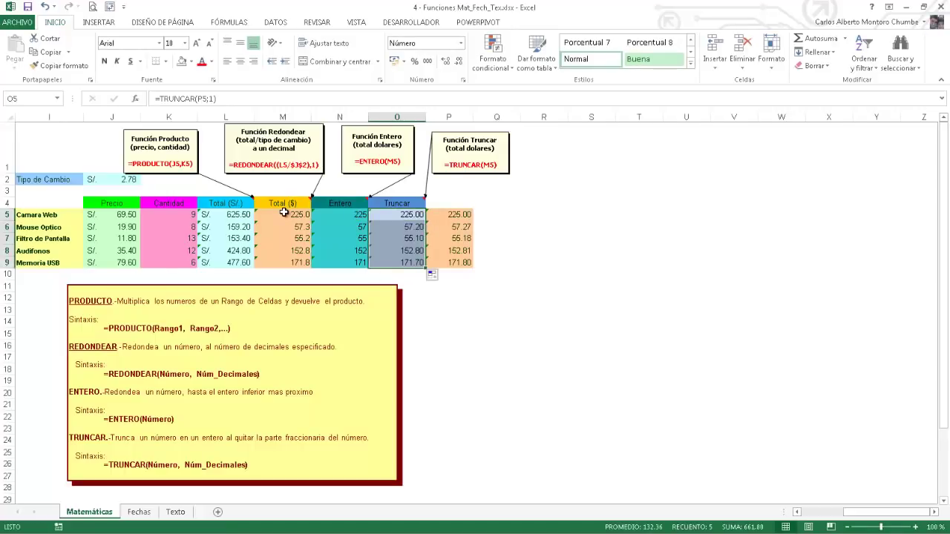
Step: Compare the rounded totals in column M with the TRUNCAR results in column O
{"action": "left_click_drag", "start_coordinate": [457, 215], "coordinate": [457, 264]}
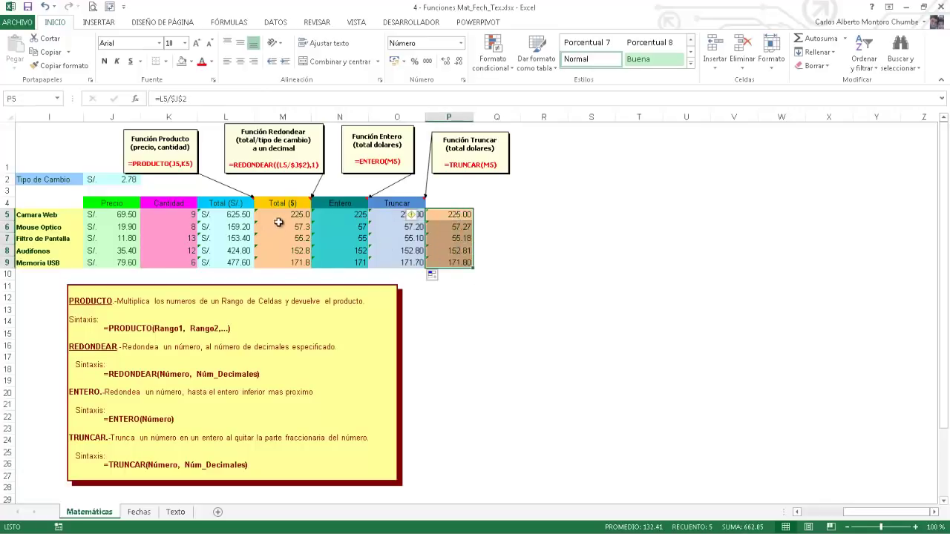
{"action": "left_click", "coordinate": [284, 215]}
{"action": "left_click_drag", "start_coordinate": [284, 214], "coordinate": [283, 257]}
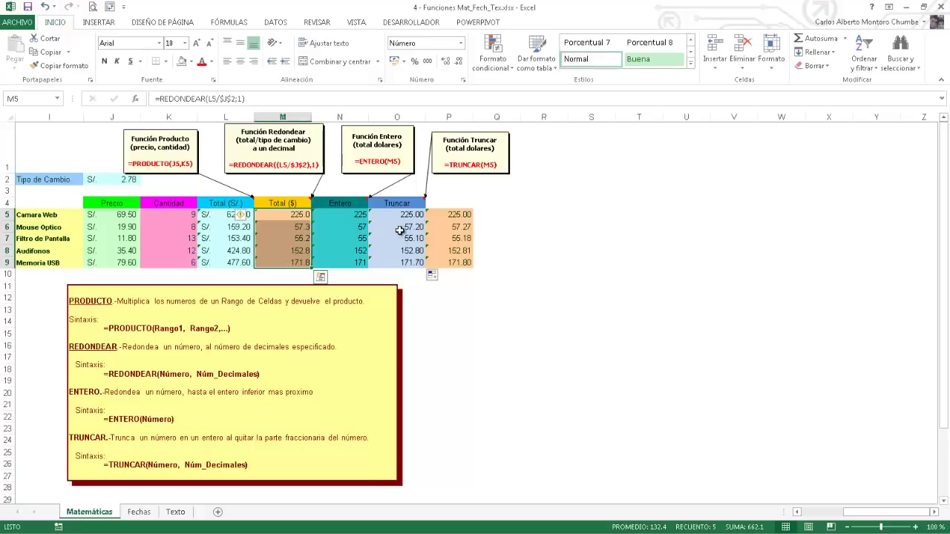
{"action": "left_click_drag", "start_coordinate": [410, 214], "coordinate": [408, 263]}
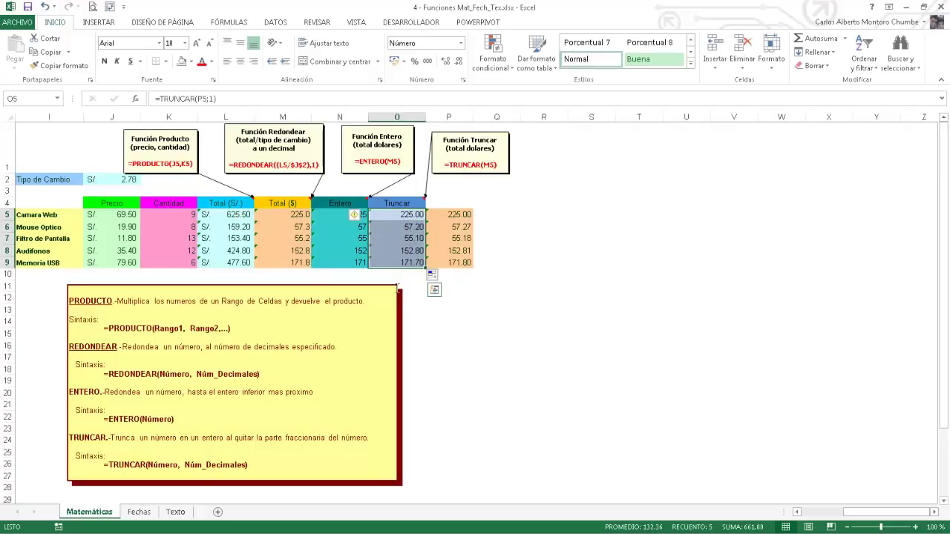
{"action": "left_click", "coordinate": [300, 229]}
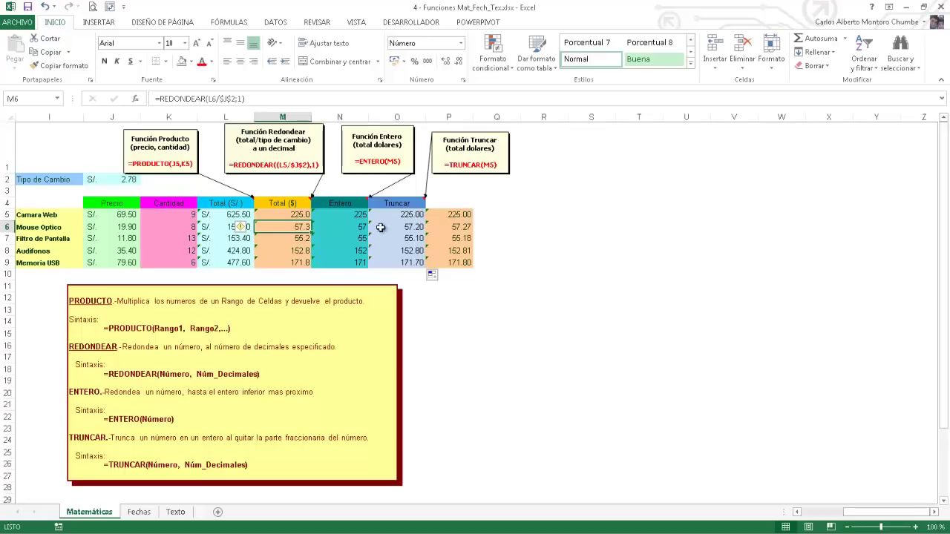
{"action": "left_click", "coordinate": [408, 228]}
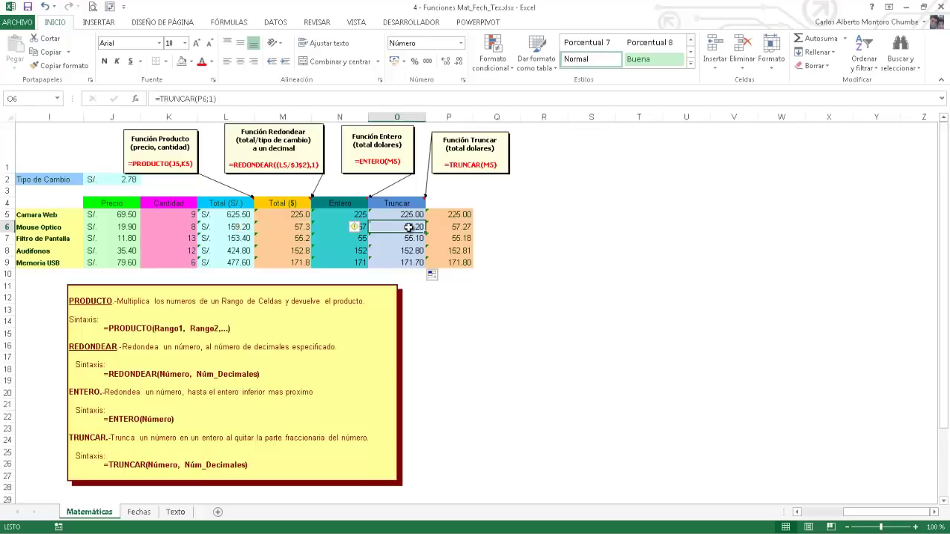
{"action": "left_click", "coordinate": [301, 239]}
{"action": "left_click", "coordinate": [398, 240]}
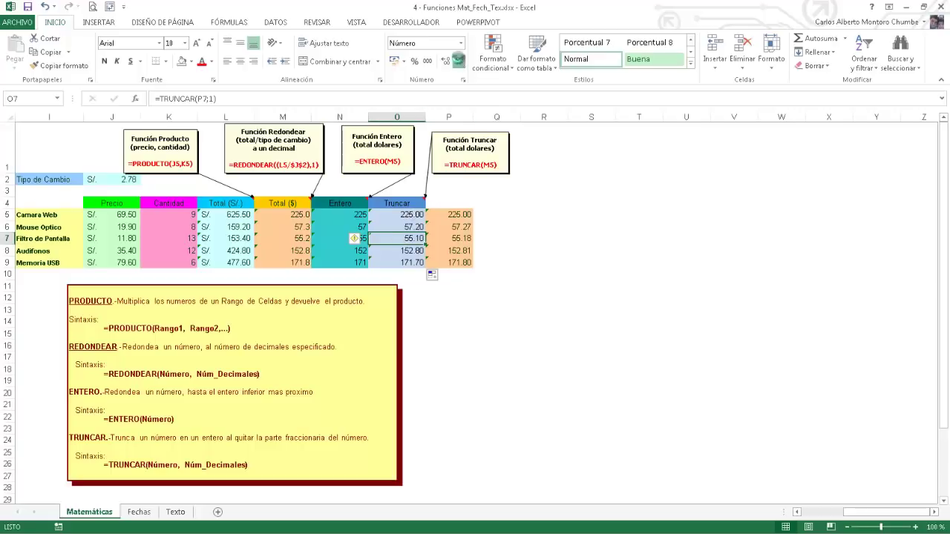
Step: Format O5:O9 to one decimal: 225.0, 57.2, 55.1, 152.8 and 171.7
{"action": "left_click", "coordinate": [460, 61]}
{"action": "left_click_drag", "start_coordinate": [403, 214], "coordinate": [403, 258]}
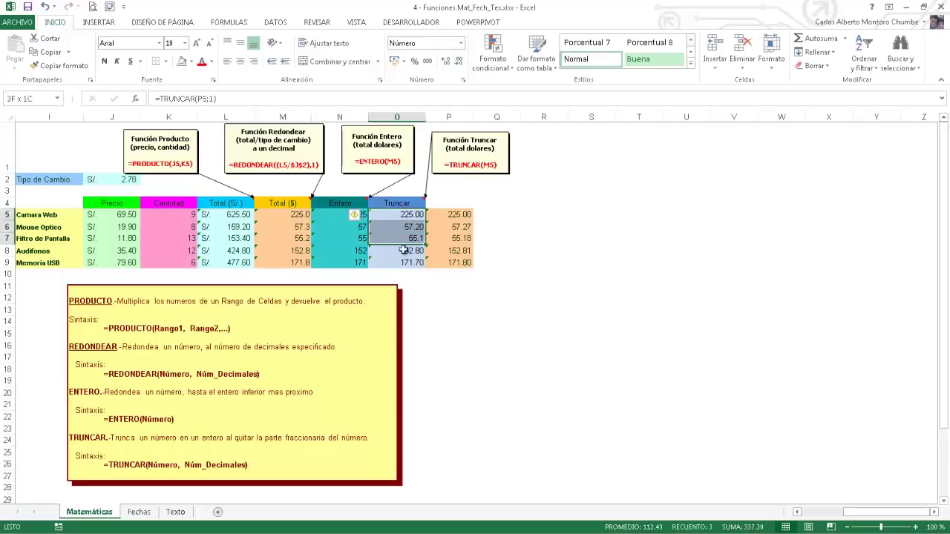
{"action": "left_click", "coordinate": [460, 62]}
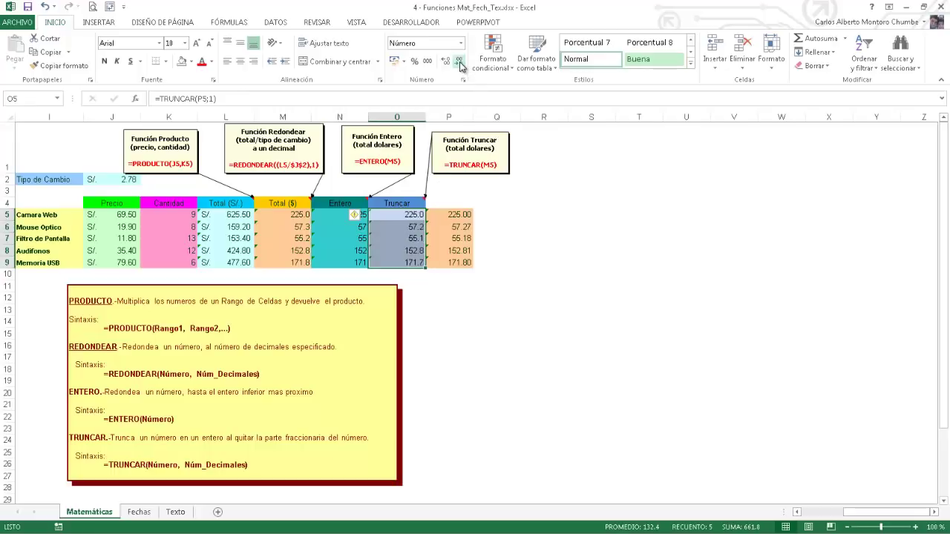
{"action": "left_click", "coordinate": [527, 253]}
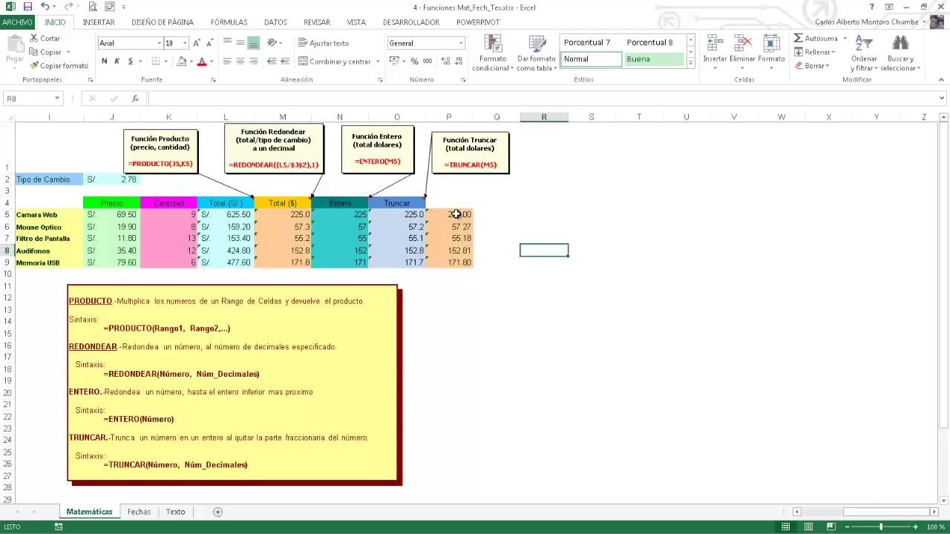
Step: Clear the dollar totals in P5:P9
{"action": "left_click_drag", "start_coordinate": [456, 215], "coordinate": [457, 263]}
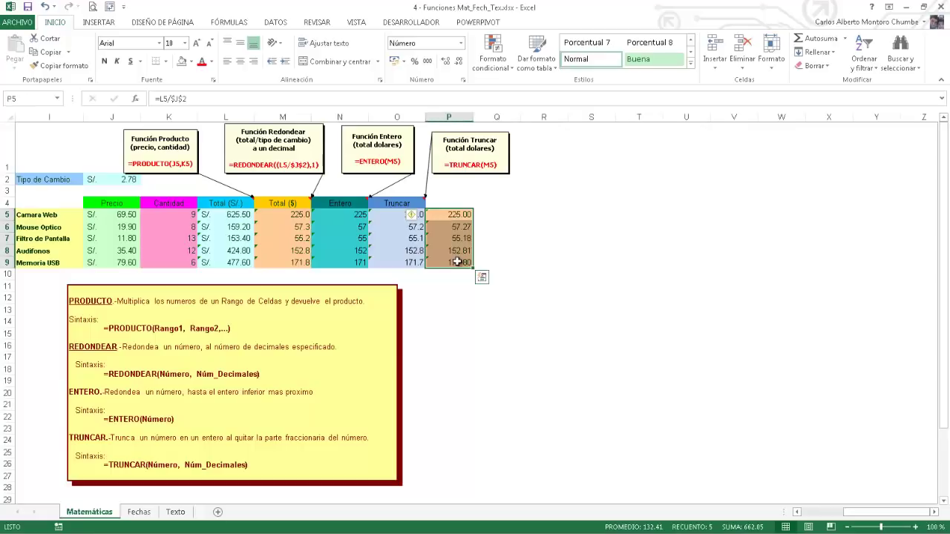
{"action": "key", "text": "Delete"}
{"action": "left_click", "coordinate": [505, 290]}
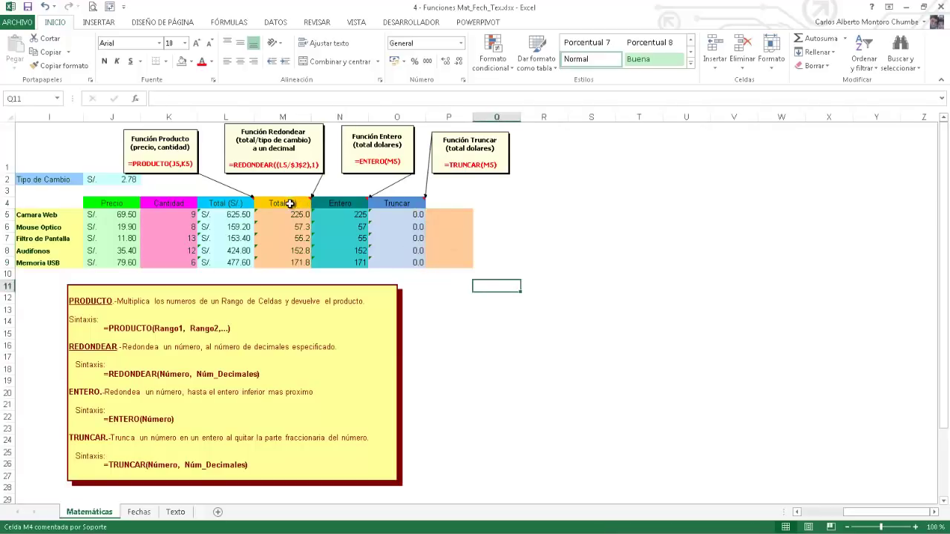
Step: Copy the Total, Entero and Truncar columns together with their headers
{"action": "mouse_move", "coordinate": [294, 203]}
{"action": "left_mouse_down"}
{"action": "mouse_move", "coordinate": [394, 219]}
{"action": "mouse_move", "coordinate": [393, 262]}
{"action": "mouse_move", "coordinate": [347, 207]}
{"action": "left_mouse_up"}
{"action": "key", "text": "ctrl+c"}
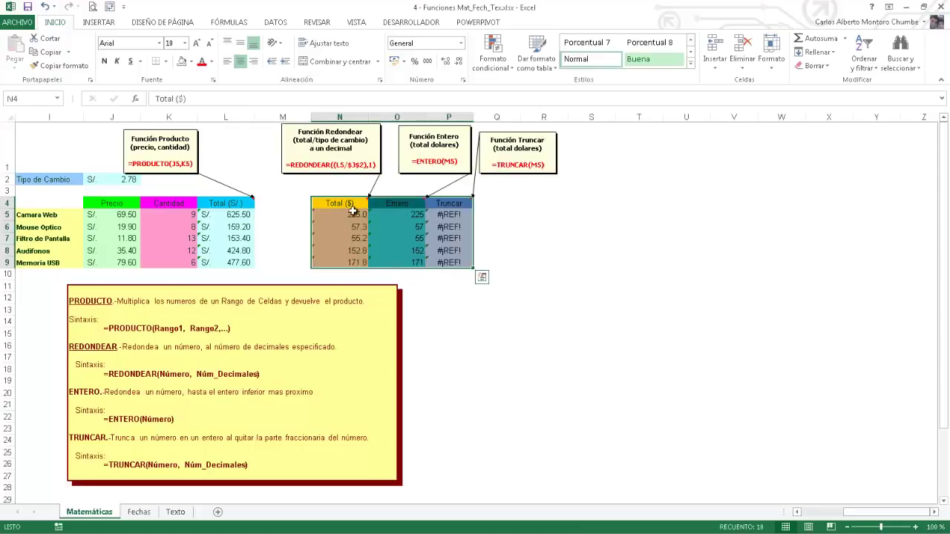
{"action": "left_click", "coordinate": [591, 296]}
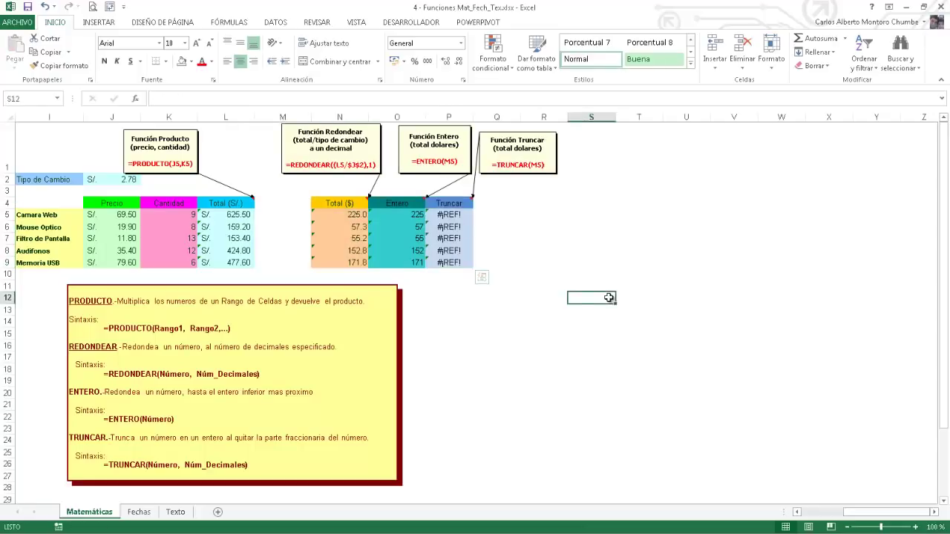
Step: Enter a centred 'Total ($)' header in M4 with a light red fill
{"action": "left_click", "coordinate": [284, 204]}
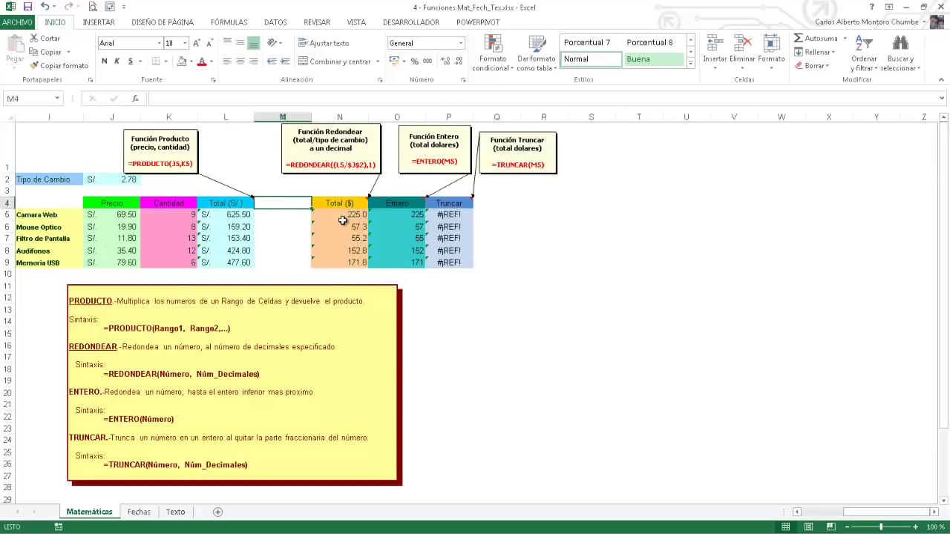
{"action": "type", "text": "Total "}
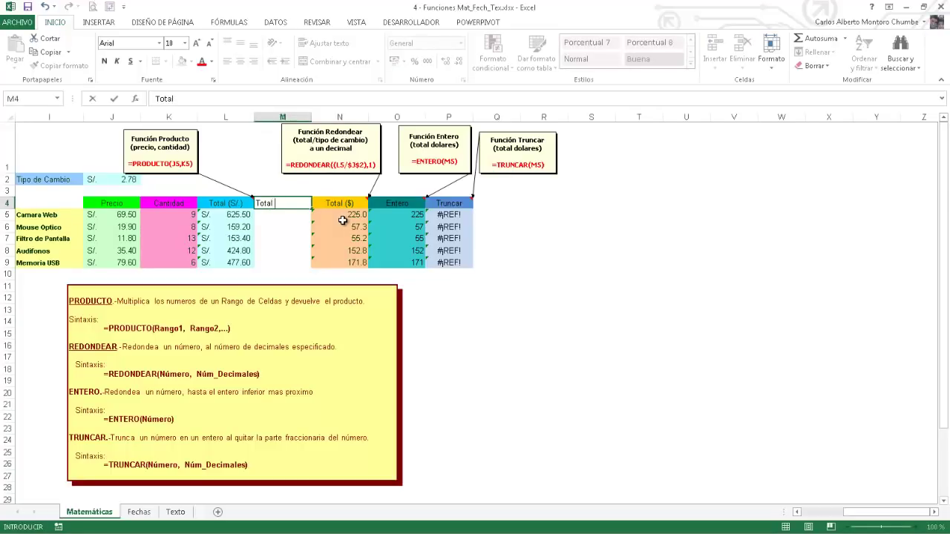
{"action": "type", "text": "("}
{"action": "type", "text": "$"}
{"action": "type", "text": ")"}
{"action": "key", "text": "Return"}
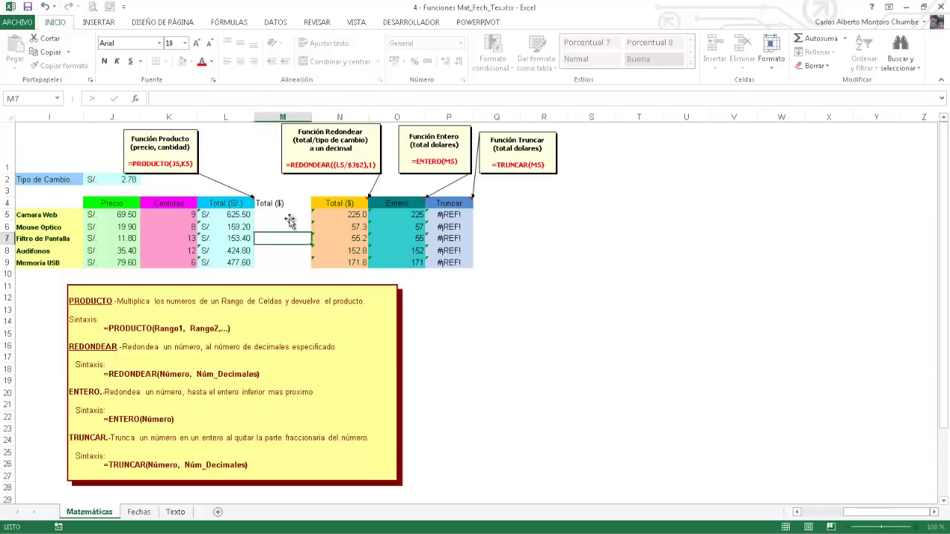
{"action": "left_click", "coordinate": [285, 200]}
{"action": "left_click", "coordinate": [242, 62]}
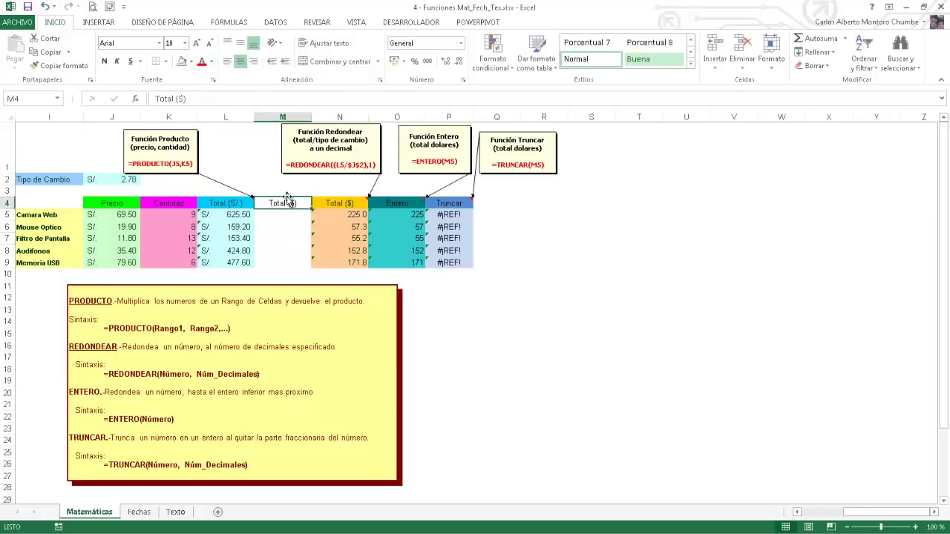
{"action": "left_click", "coordinate": [191, 62]}
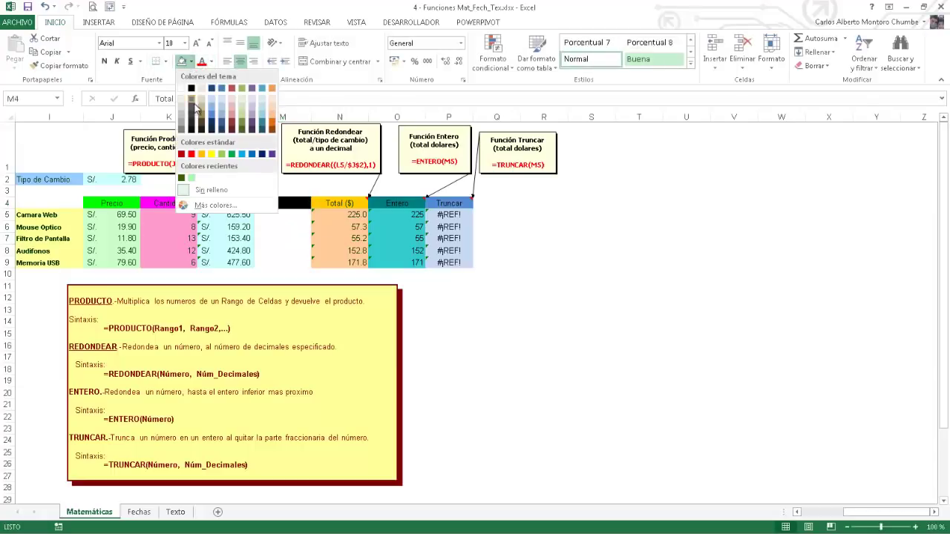
{"action": "left_click", "coordinate": [234, 111]}
Step: Give the empty cells M5:M9 a light blue fill
{"action": "left_click_drag", "start_coordinate": [287, 215], "coordinate": [285, 258]}
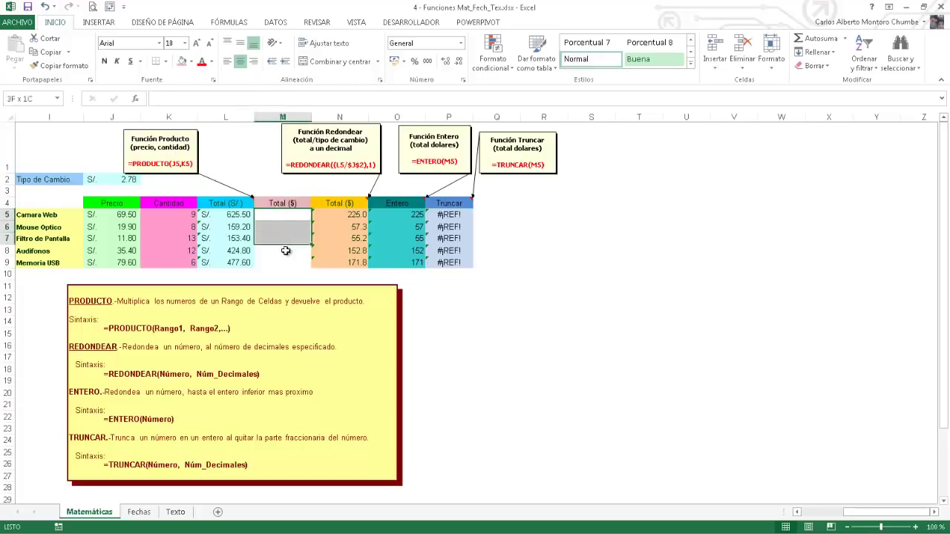
{"action": "left_click", "coordinate": [191, 62]}
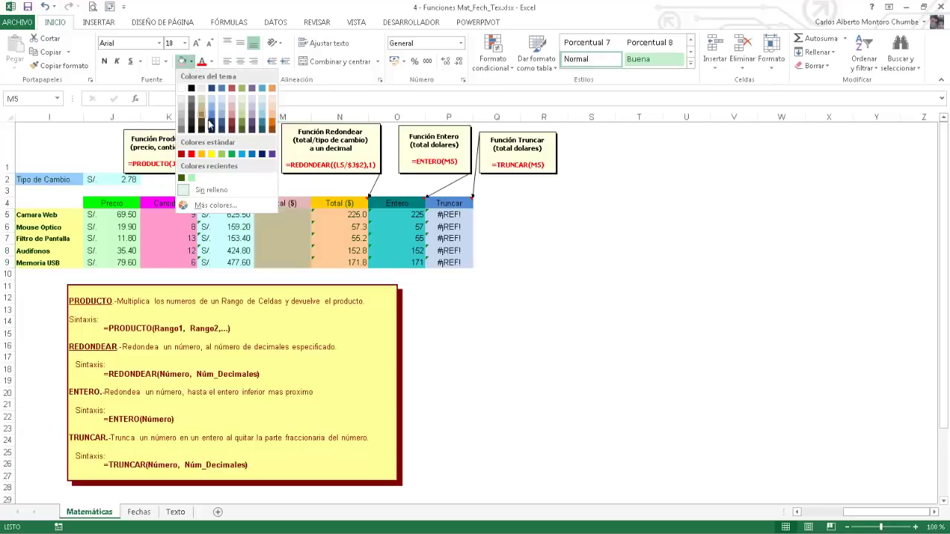
{"action": "left_click", "coordinate": [213, 104]}
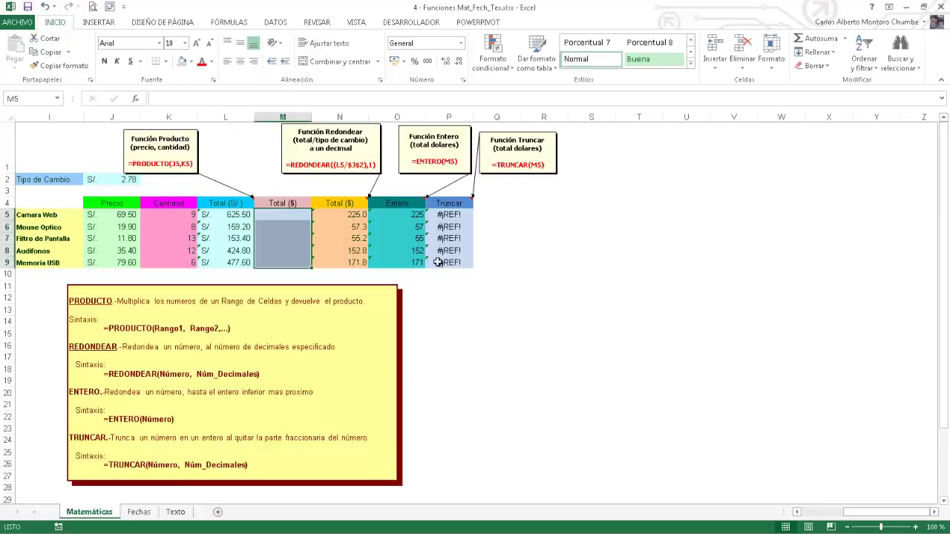
{"action": "left_click", "coordinate": [491, 333]}
{"action": "left_click", "coordinate": [341, 204]}
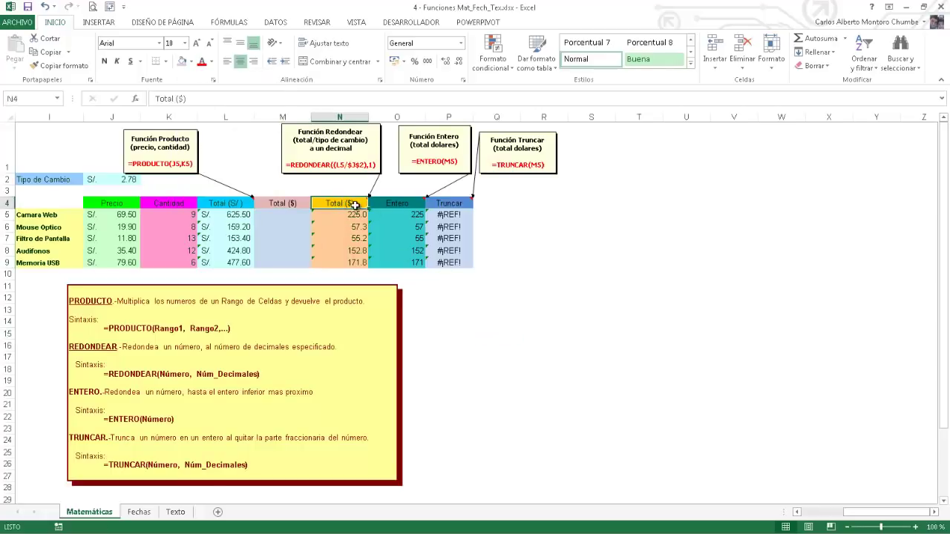
Step: Rename the N4 header to 'Total($) redondeado' and widen column N to fit it
{"action": "double_click", "coordinate": [353, 203]}
{"action": "key", "text": "BackSpace"}
{"action": "key", "text": "BackSpace"}
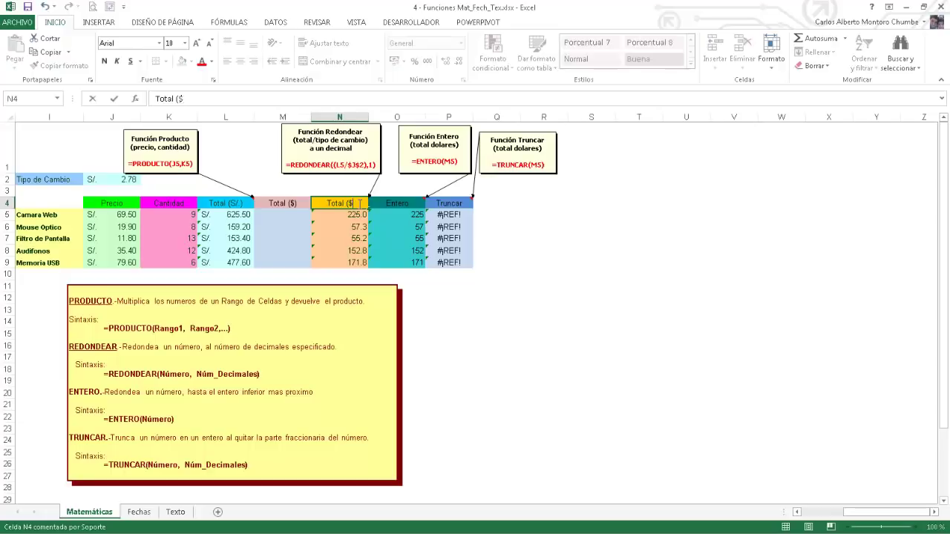
{"action": "key", "text": "BackSpace"}
{"action": "key", "text": "BackSpace"}
{"action": "type", "text": "("}
{"action": "type", "text": "$)"}
{"action": "type", "text": " redonde"}
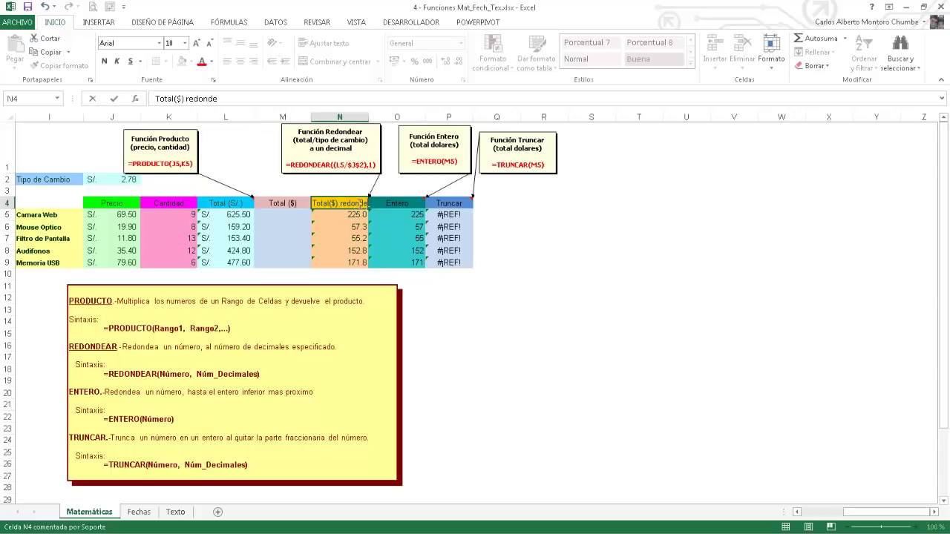
{"action": "type", "text": "ado"}
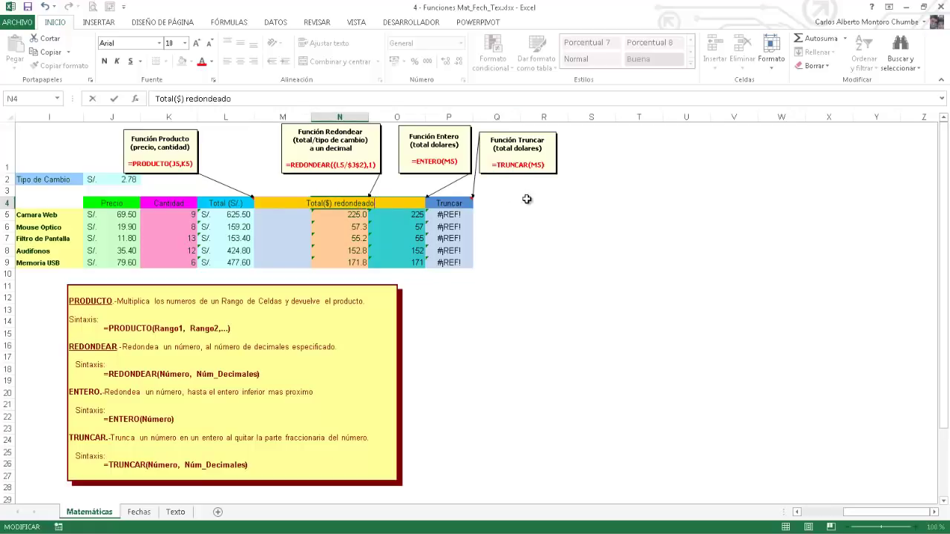
{"action": "left_click", "coordinate": [502, 296]}
{"action": "left_click_drag", "start_coordinate": [369, 115], "coordinate": [385, 112]}
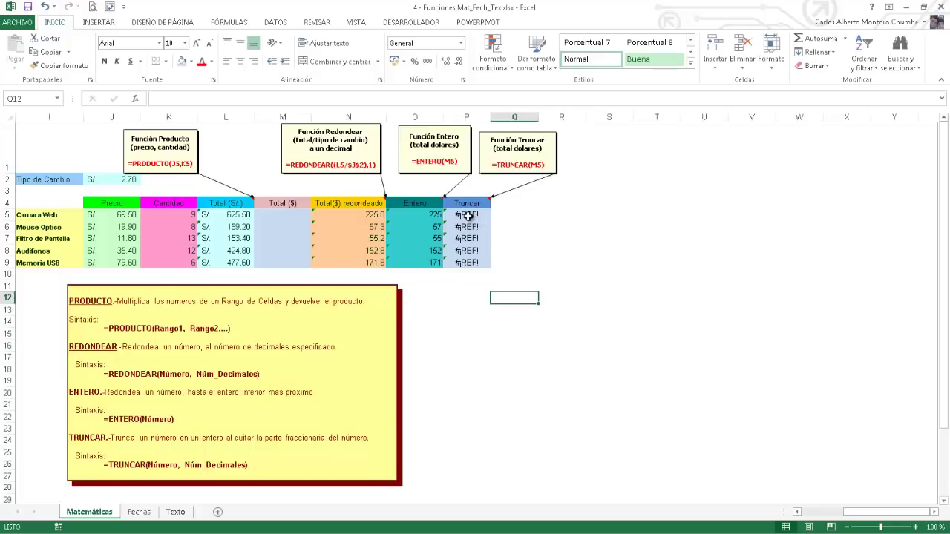
Step: Clear the #REF! formulas from the Truncar cells P5:P9
{"action": "left_click_drag", "start_coordinate": [466, 215], "coordinate": [466, 259]}
{"action": "key", "text": "Delete"}
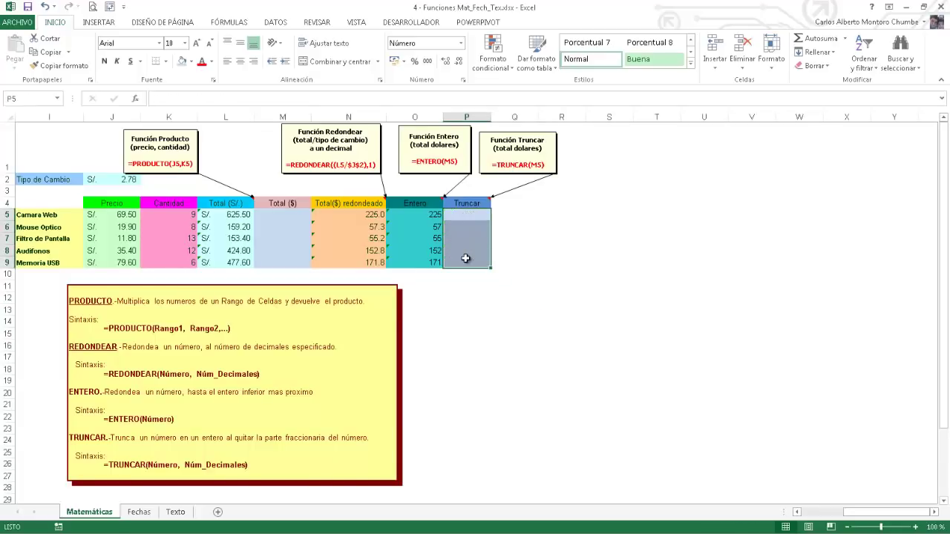
{"action": "left_click", "coordinate": [467, 322]}
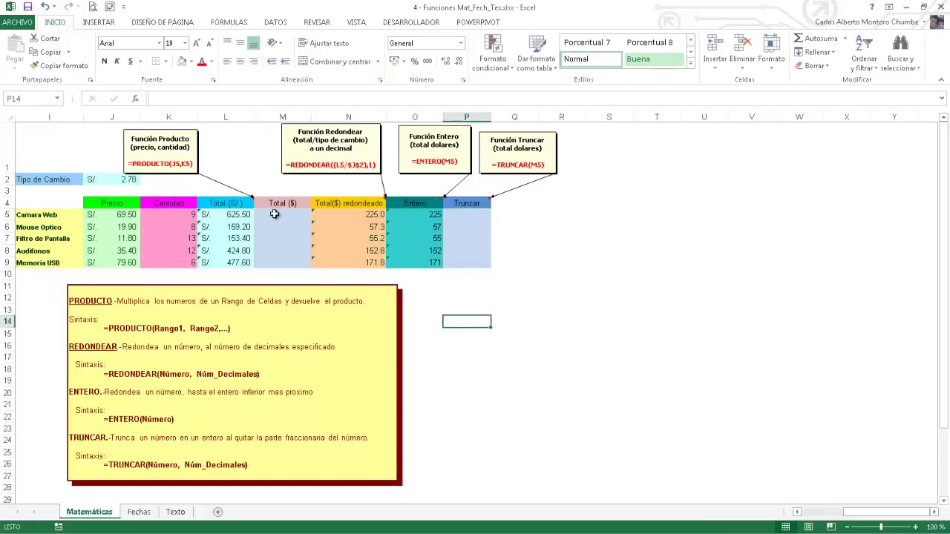
Step: Change the Redondear note's example formula to =REDONDEAR(M5,1)
{"action": "left_click_drag", "start_coordinate": [271, 215], "coordinate": [268, 257]}
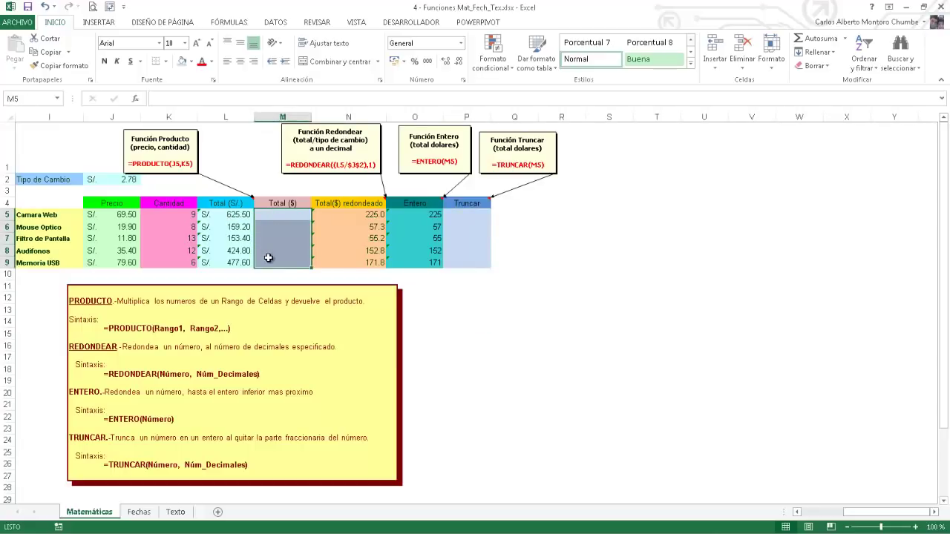
{"action": "left_click", "coordinate": [360, 214]}
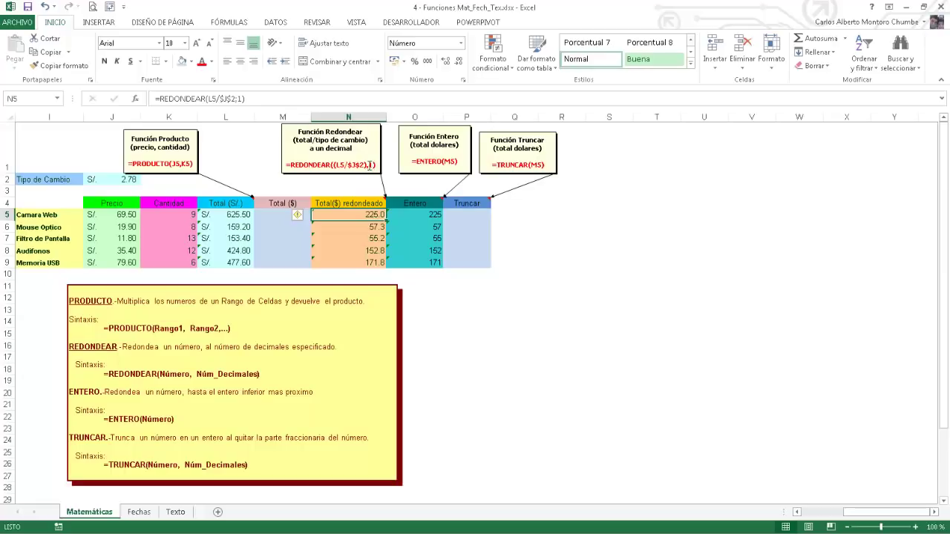
{"action": "left_click", "coordinate": [367, 166]}
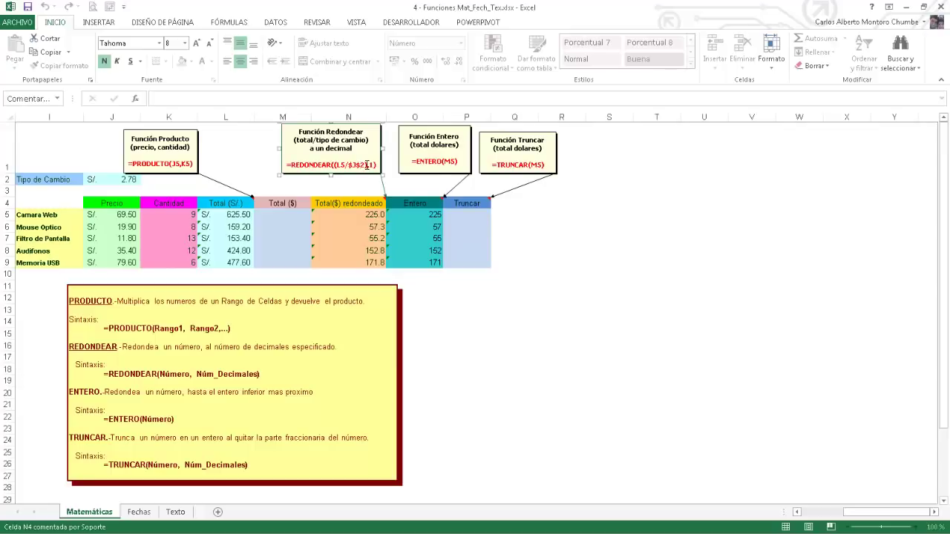
{"action": "key", "text": "BackSpace"}
{"action": "key", "text": "BackSpace"}
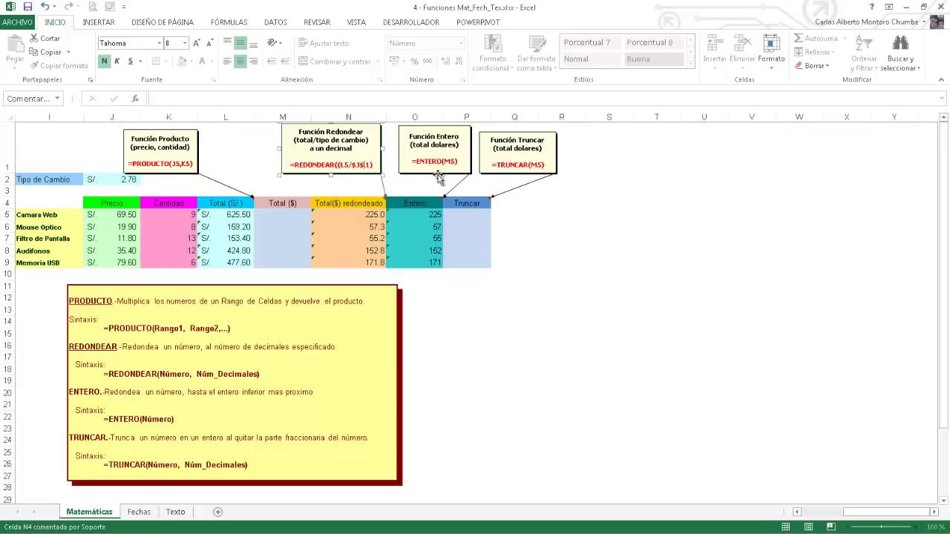
{"action": "key", "text": "BackSpace"}
{"action": "key", "text": "BackSpace"}
{"action": "key", "text": "BackSpace"}
{"action": "key", "text": "BackSpace"}
{"action": "key", "text": "BackSpace"}
{"action": "key", "text": "BackSpace"}
{"action": "key", "text": "BackSpace"}
{"action": "type", "text": "M5"}
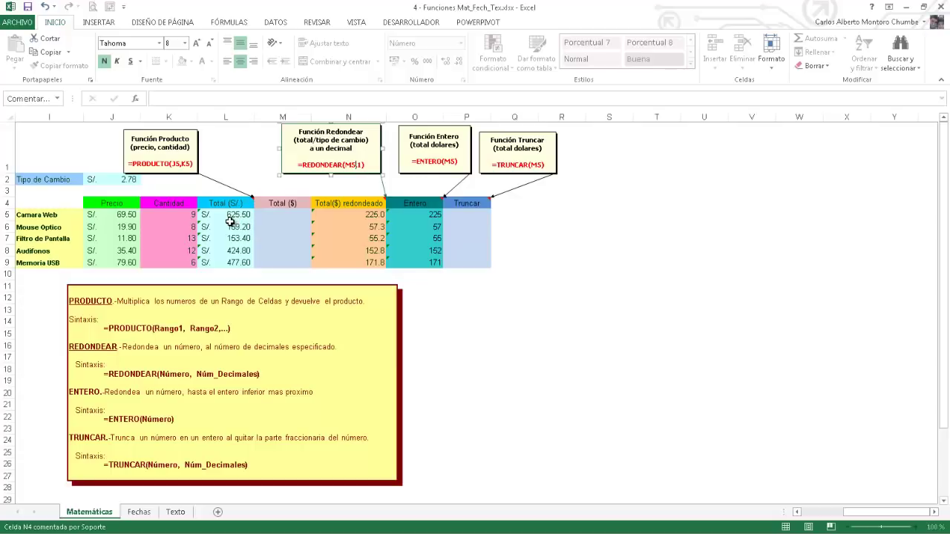
{"action": "left_click", "coordinate": [290, 213]}
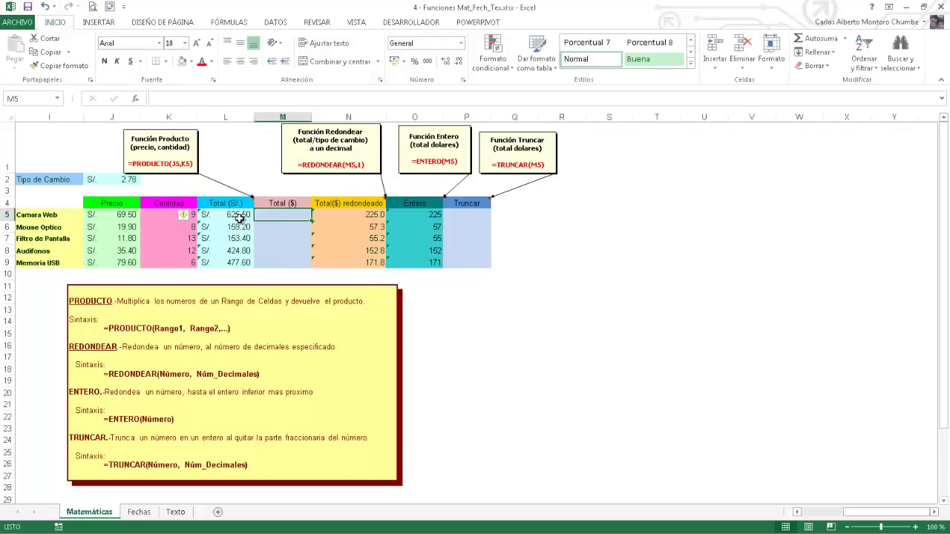
Step: Inspect the PRODUCTO formula in L5 and the ENTERO formula in O5
{"action": "left_click", "coordinate": [239, 215]}
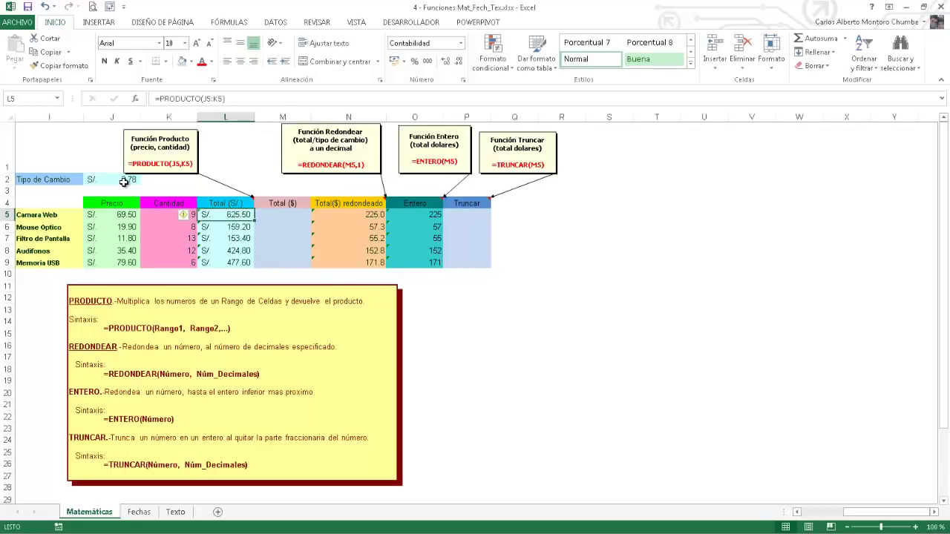
{"action": "left_click", "coordinate": [284, 212]}
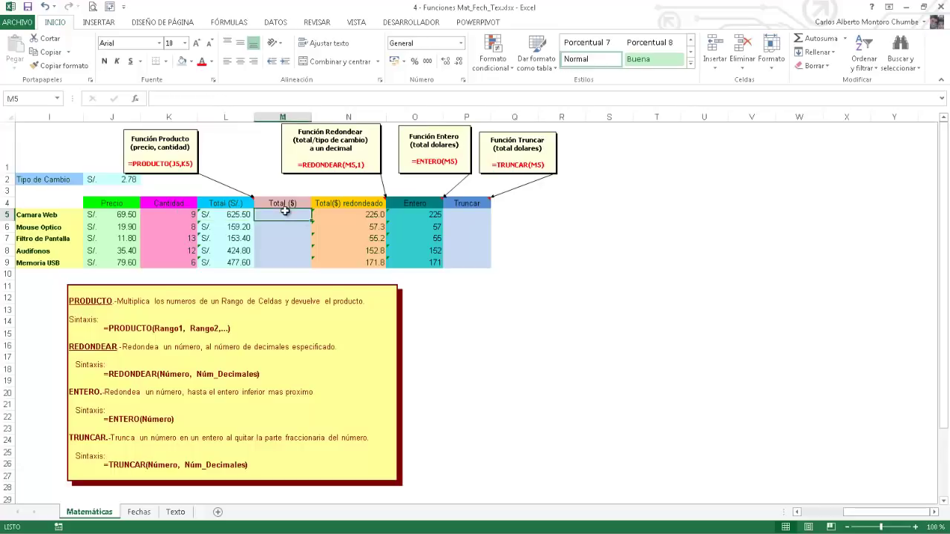
{"action": "left_click", "coordinate": [413, 214]}
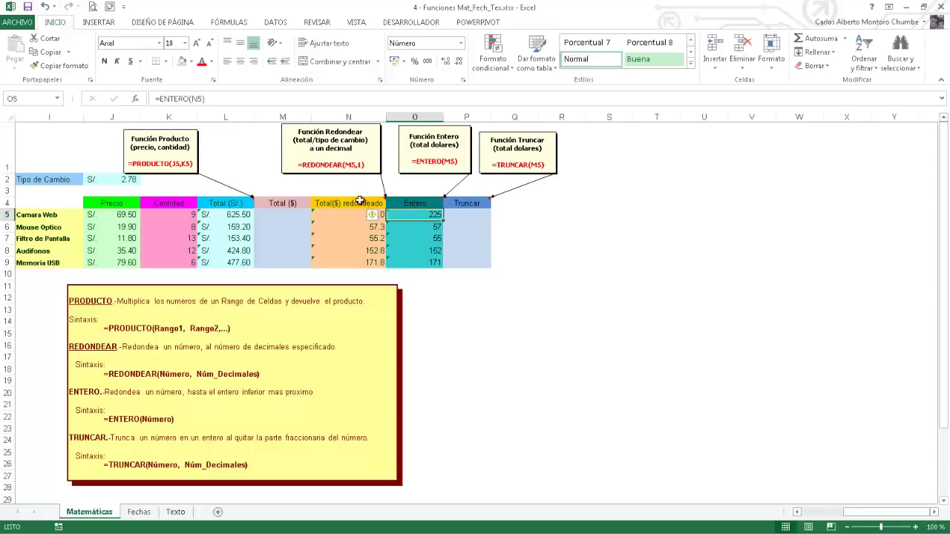
{"action": "left_click", "coordinate": [299, 216]}
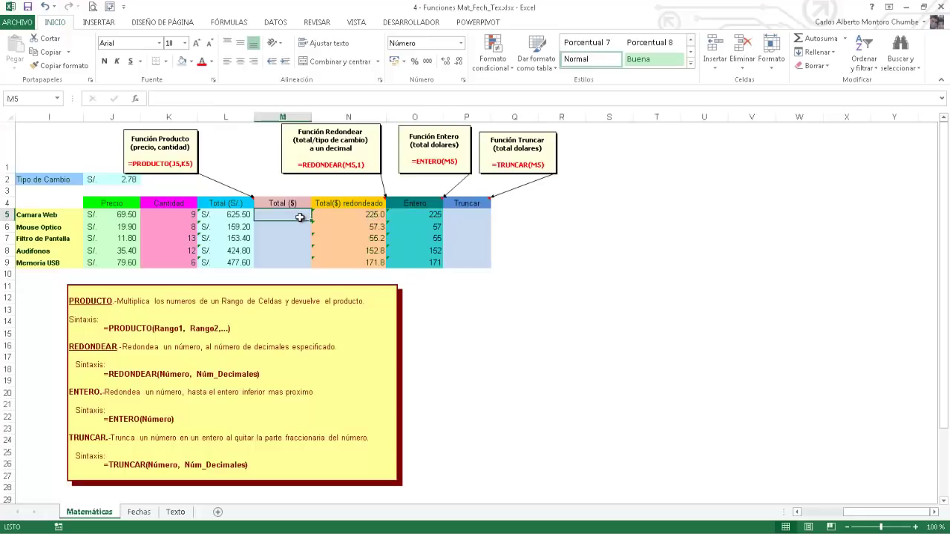
{"action": "left_click", "coordinate": [414, 212]}
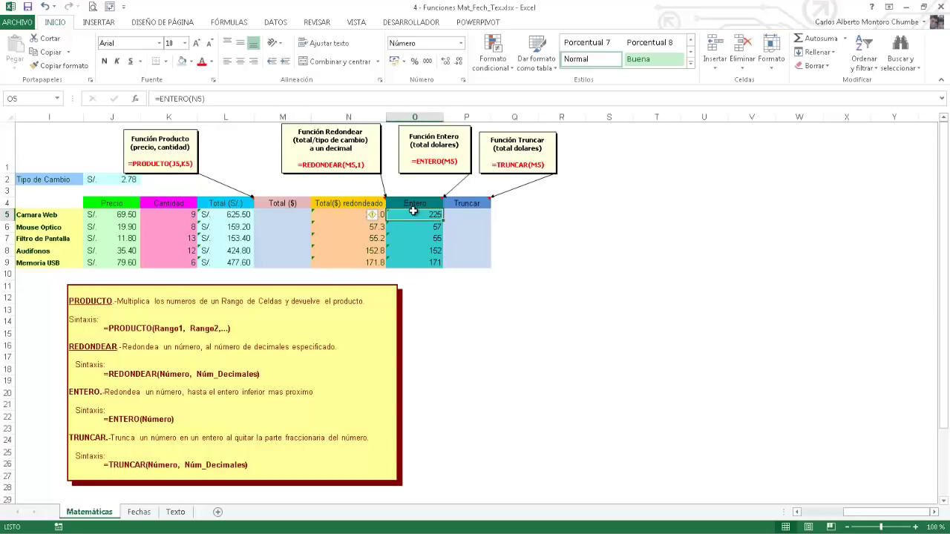
{"action": "left_click", "coordinate": [466, 214]}
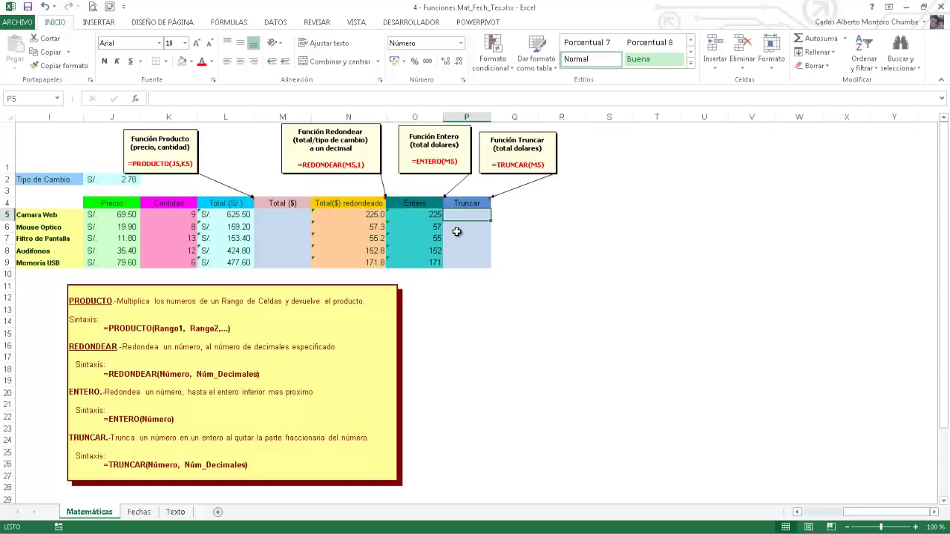
{"action": "left_click", "coordinate": [460, 229]}
{"action": "left_click", "coordinate": [459, 252]}
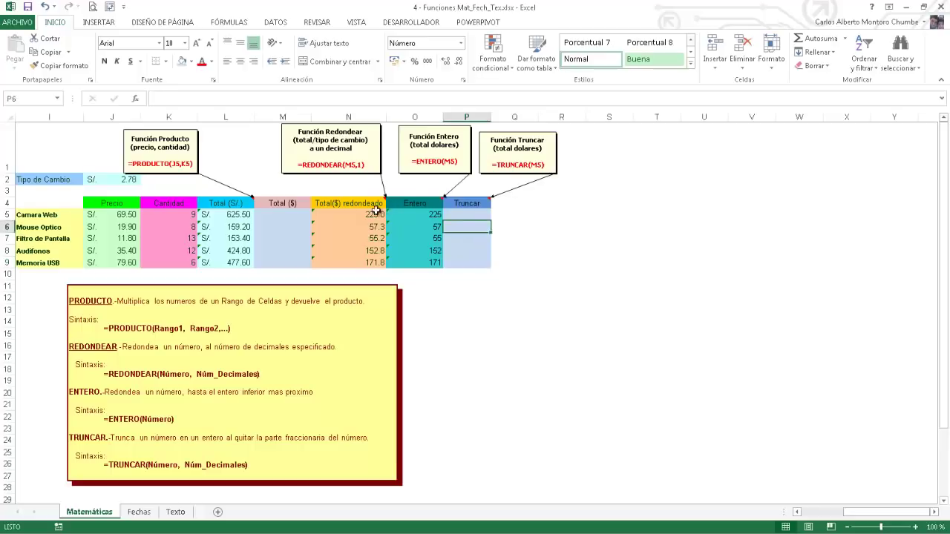
Step: Clear the rounded and integer results in N5:O9 and move to the Fechas sheet
{"action": "left_click_drag", "start_coordinate": [371, 212], "coordinate": [404, 259]}
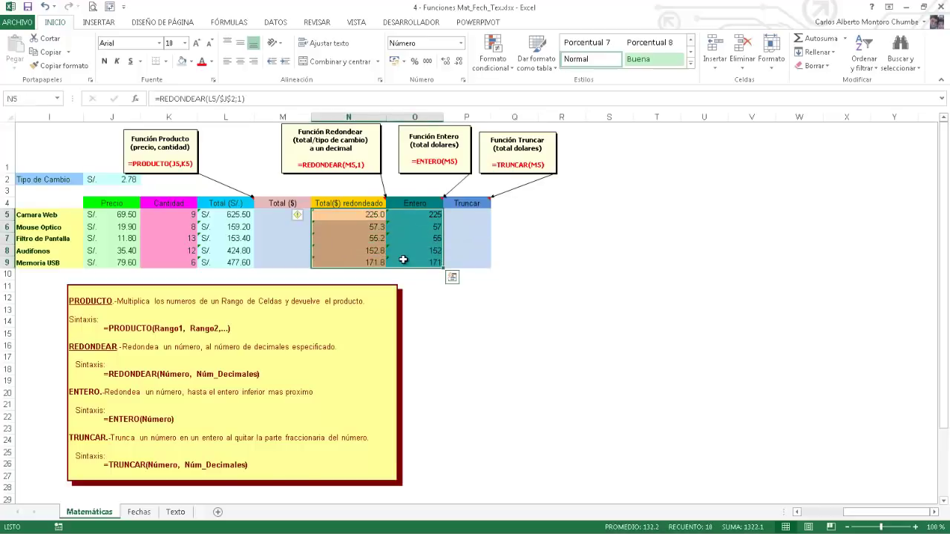
{"action": "key", "text": "Delete"}
{"action": "left_click", "coordinate": [482, 311]}
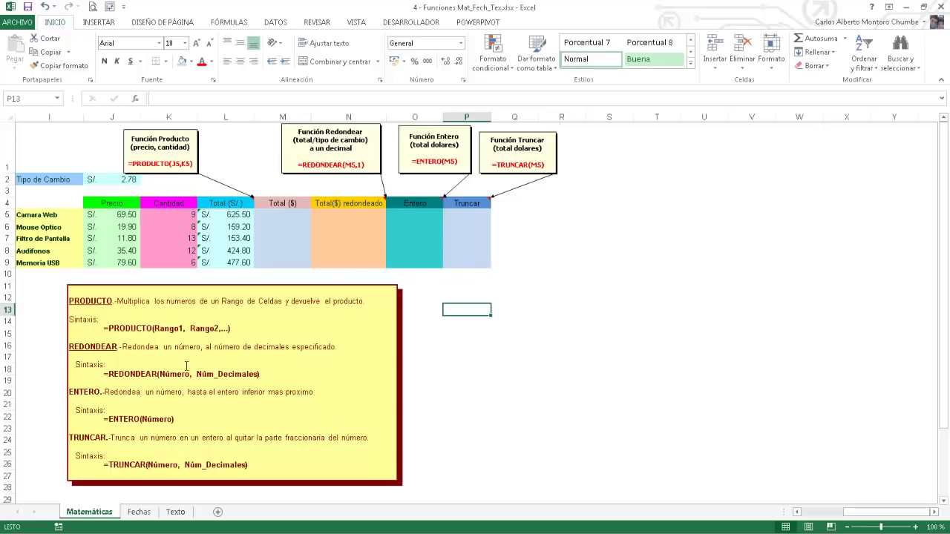
{"action": "left_click", "coordinate": [140, 512]}
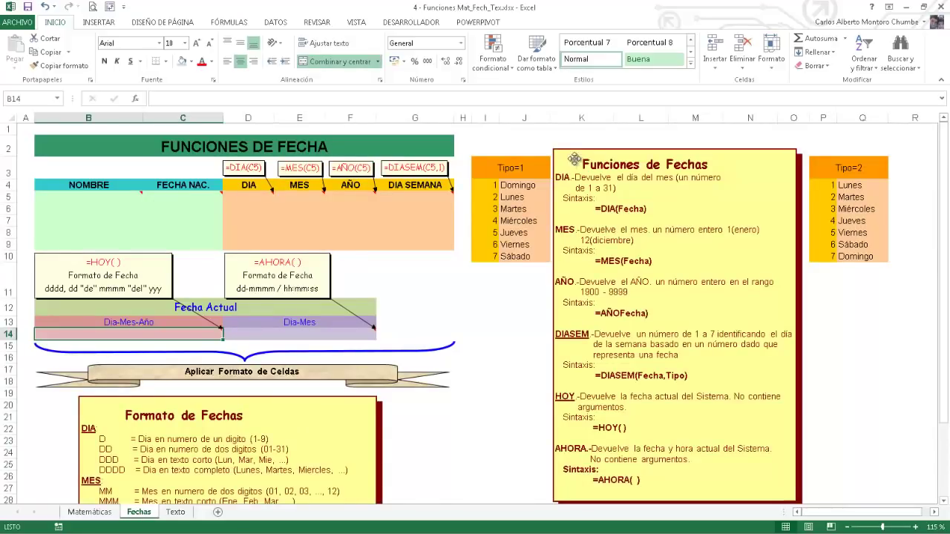
Step: Enter two people's first names in the NOMBRE cells B5 and B6
{"action": "left_click_drag", "start_coordinate": [657, 93], "coordinate": [698, 92]}
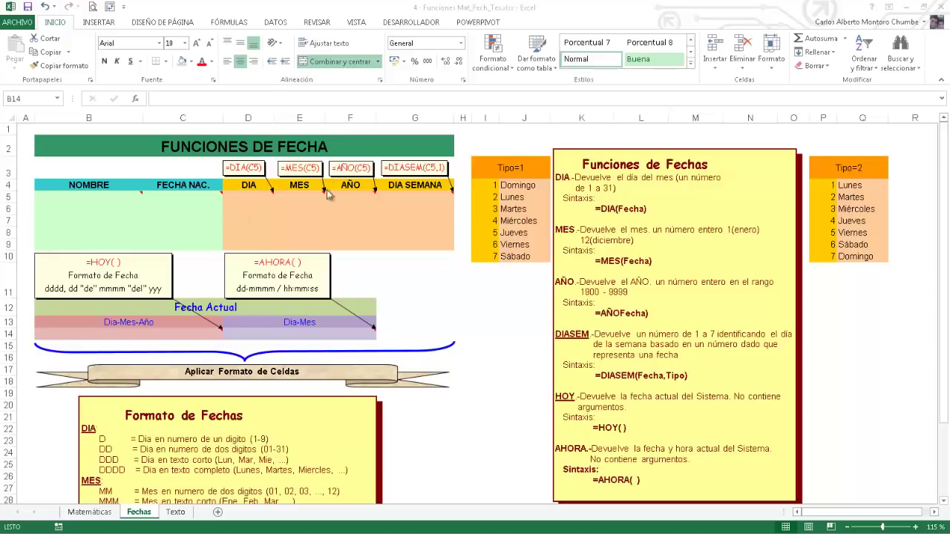
{"action": "left_click", "coordinate": [92, 197]}
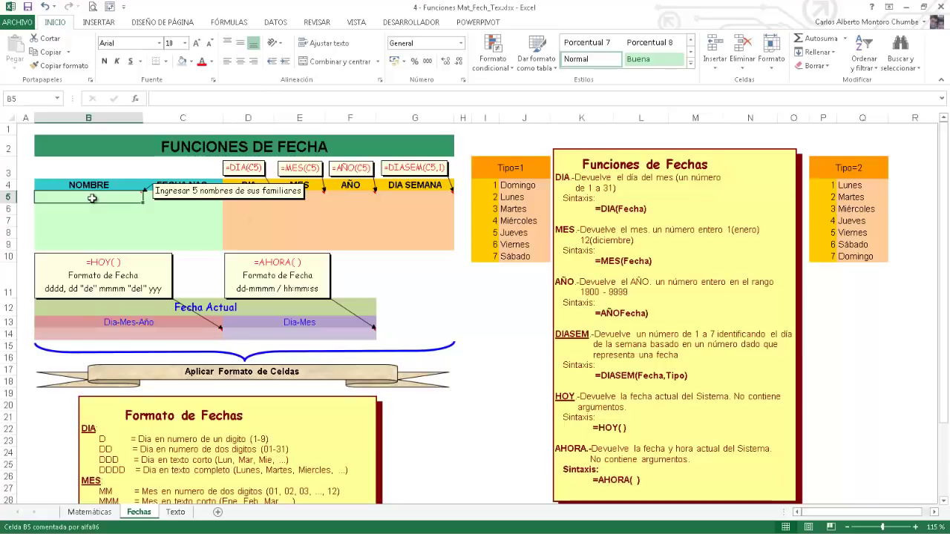
{"action": "type", "text": "carlos"}
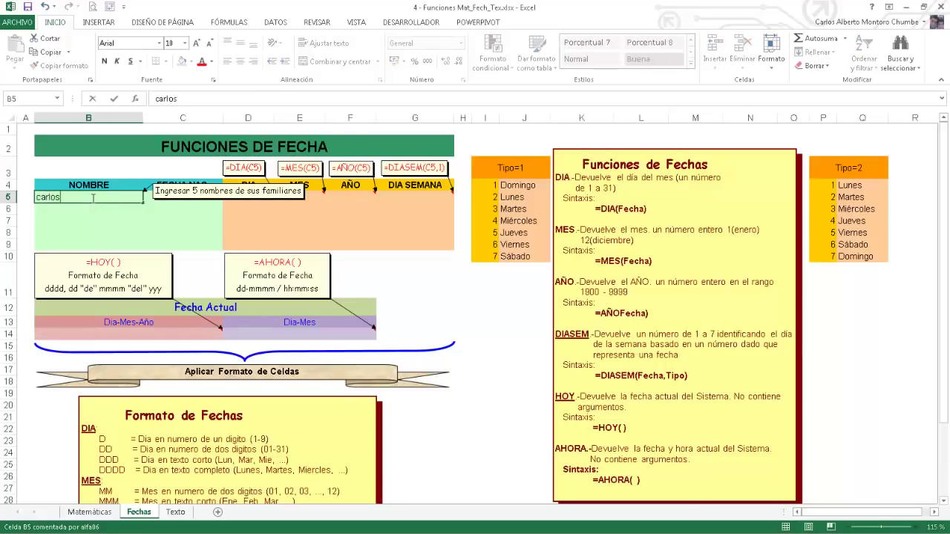
{"action": "left_click", "coordinate": [113, 211]}
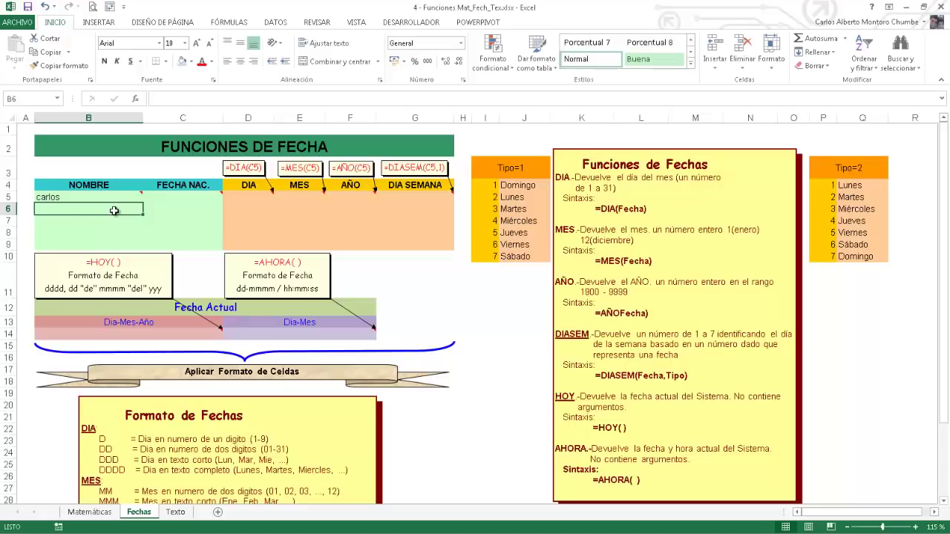
{"action": "type", "text": "marc"}
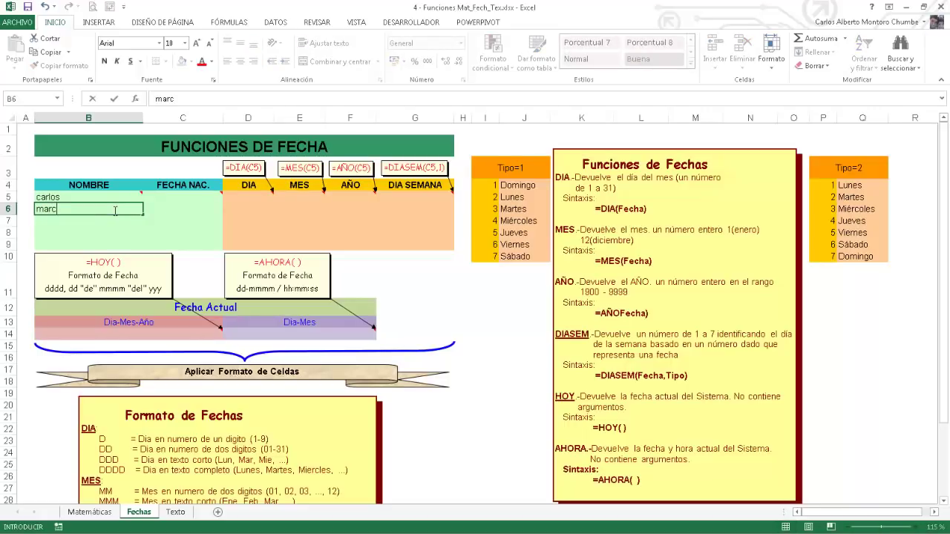
{"action": "type", "text": "elo"}
Step: Enter birth dates 04/02/1981 in C5 and 12/03/2007 in C6
{"action": "left_click", "coordinate": [173, 196]}
{"action": "type", "text": "0"}
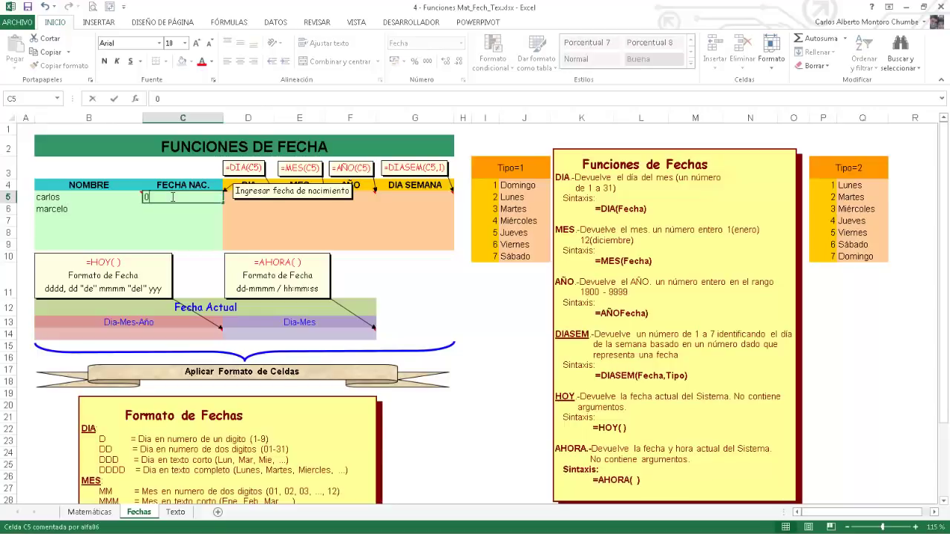
{"action": "type", "text": "4/02/"}
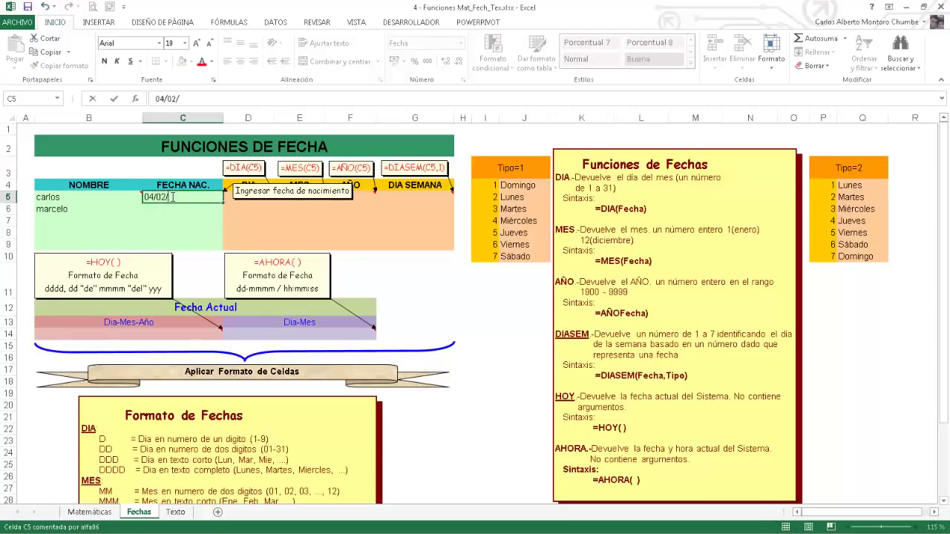
{"action": "type", "text": "1981"}
{"action": "key", "text": "Return"}
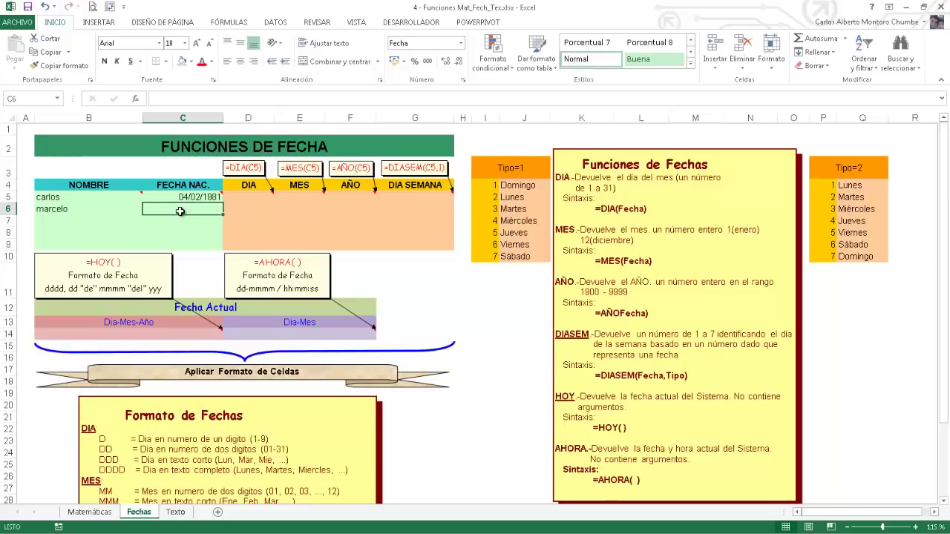
{"action": "type", "text": "12/"}
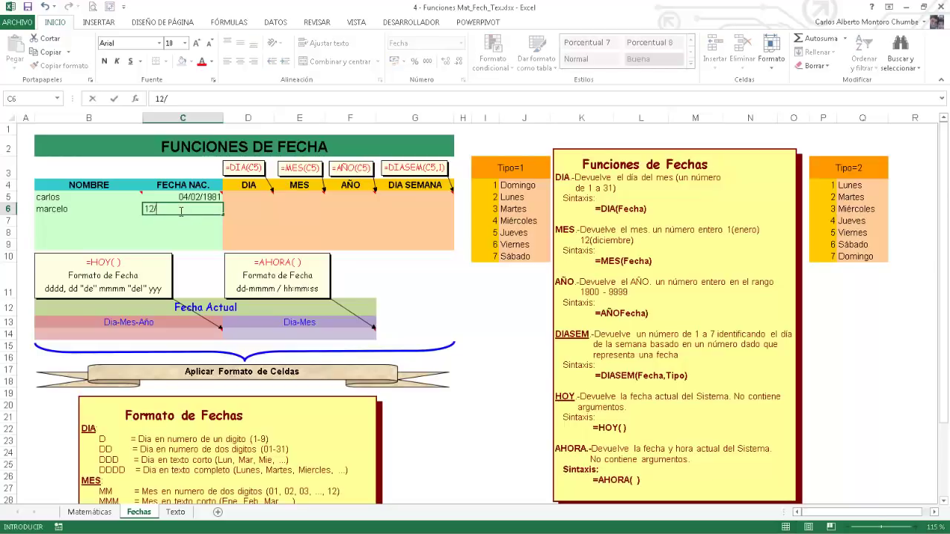
{"action": "type", "text": "03/20"}
{"action": "type", "text": "07"}
{"action": "left_click", "coordinate": [239, 211]}
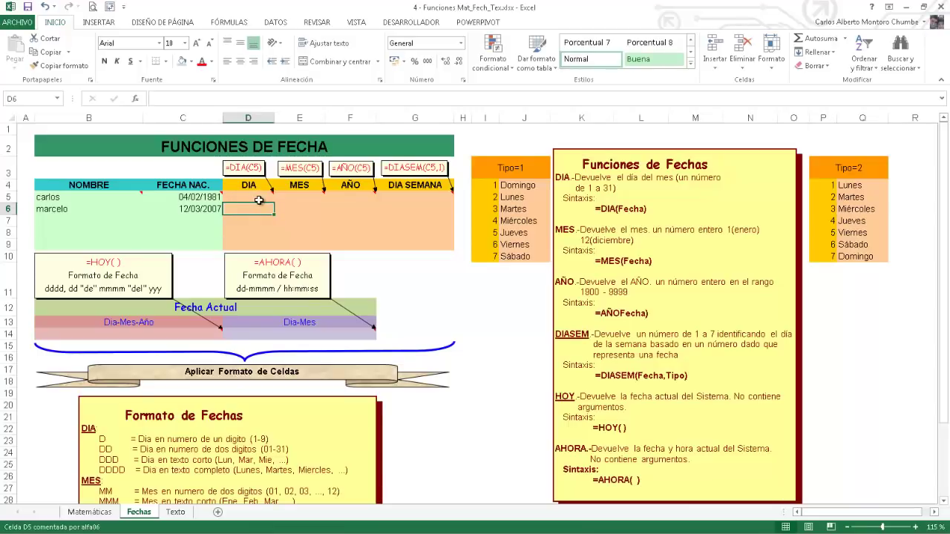
Step: Enter the formula =DIA(C5) in D5
{"action": "left_click", "coordinate": [260, 200]}
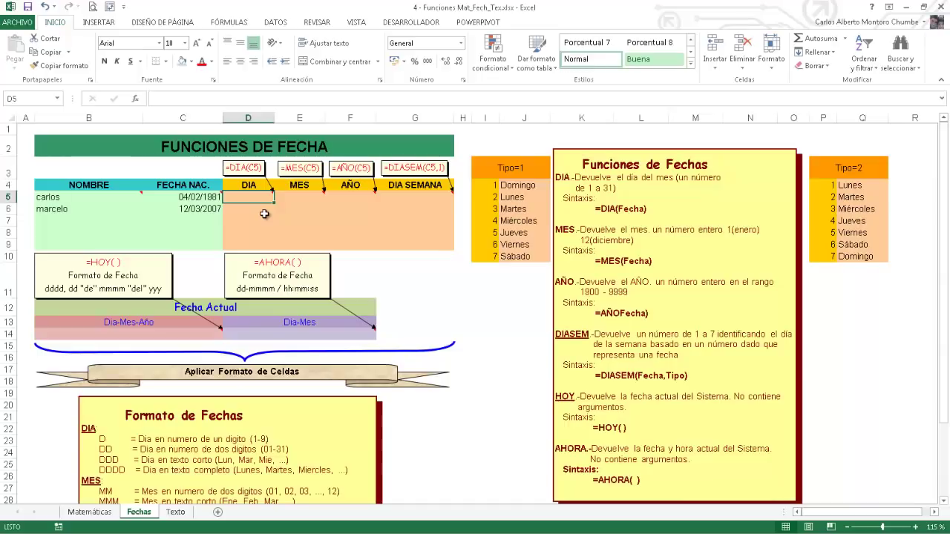
{"action": "type", "text": "="}
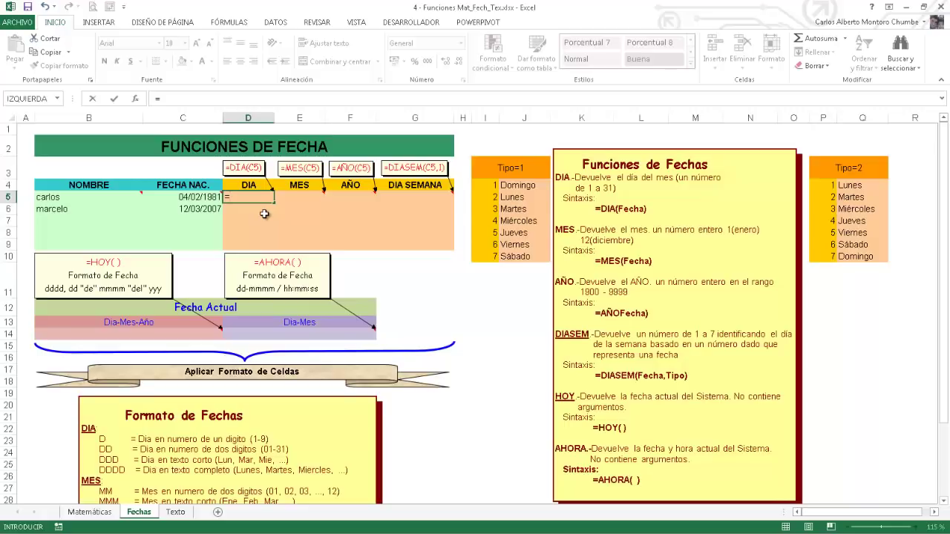
{"action": "type", "text": "di"}
{"action": "key", "text": "Tab"}
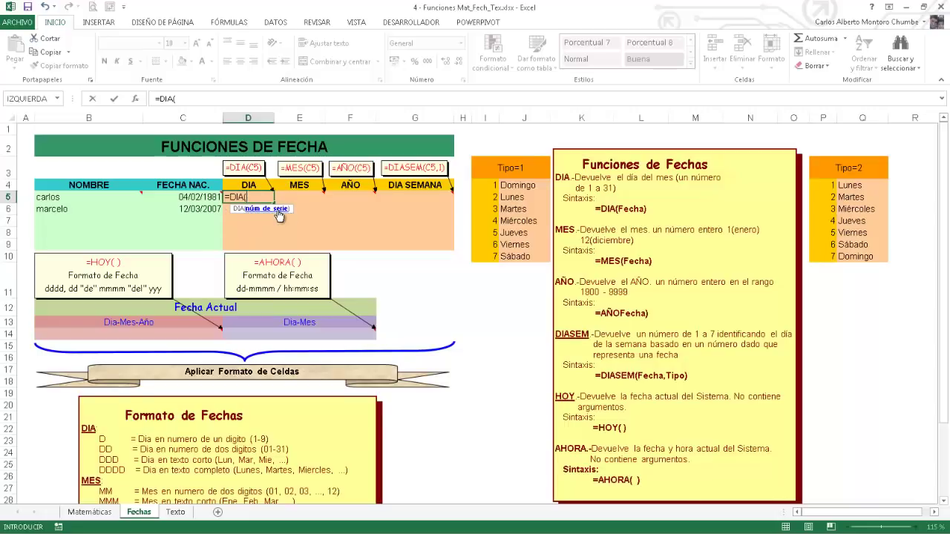
{"action": "left_click", "coordinate": [196, 198]}
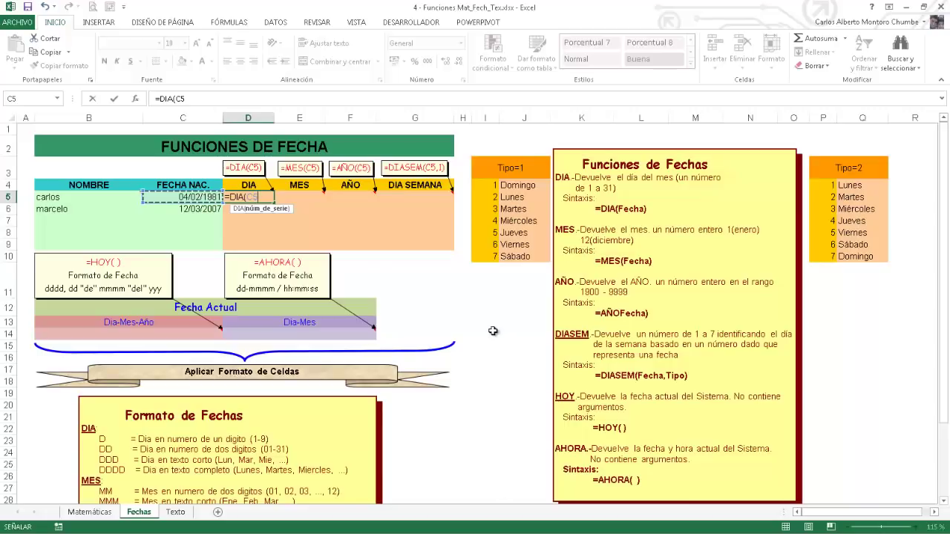
{"action": "left_click", "coordinate": [421, 280]}
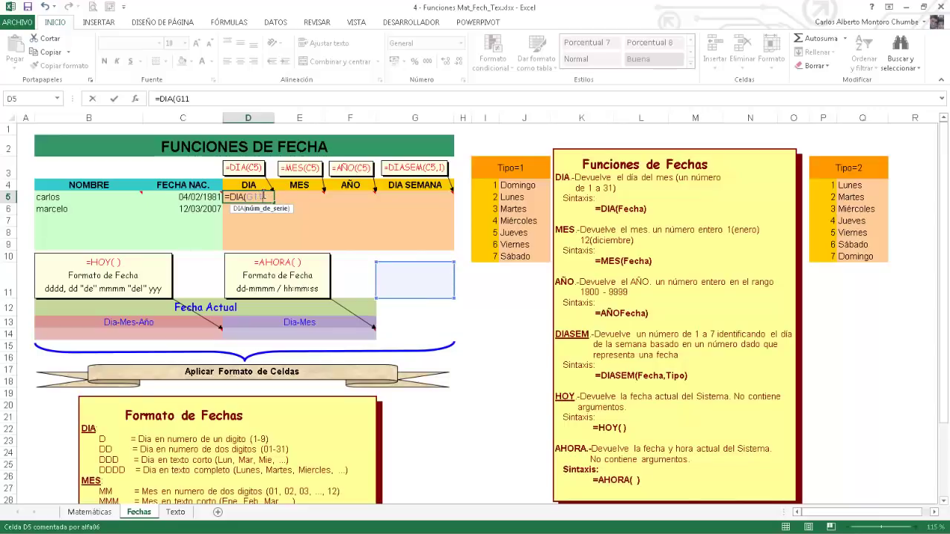
{"action": "key", "text": "F2"}
{"action": "left_click", "coordinate": [206, 194]}
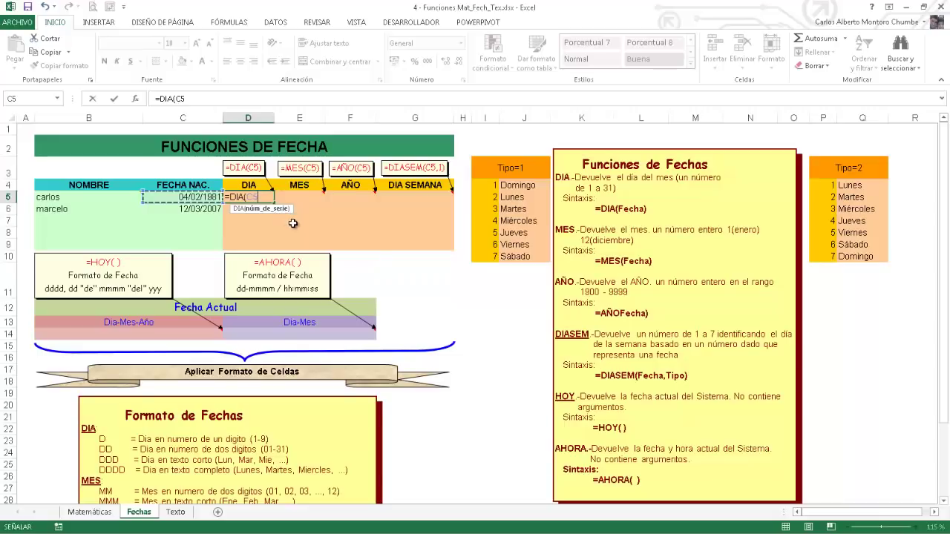
{"action": "type", "text": ")"}
{"action": "key", "text": "Return"}
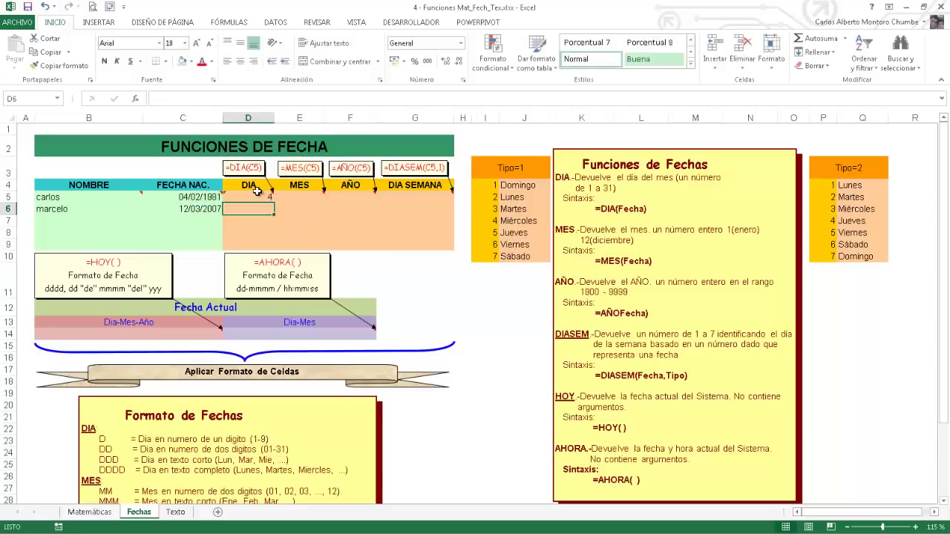
Step: Fill the day formula down to D6, giving days 4 and 12
{"action": "left_click", "coordinate": [256, 192]}
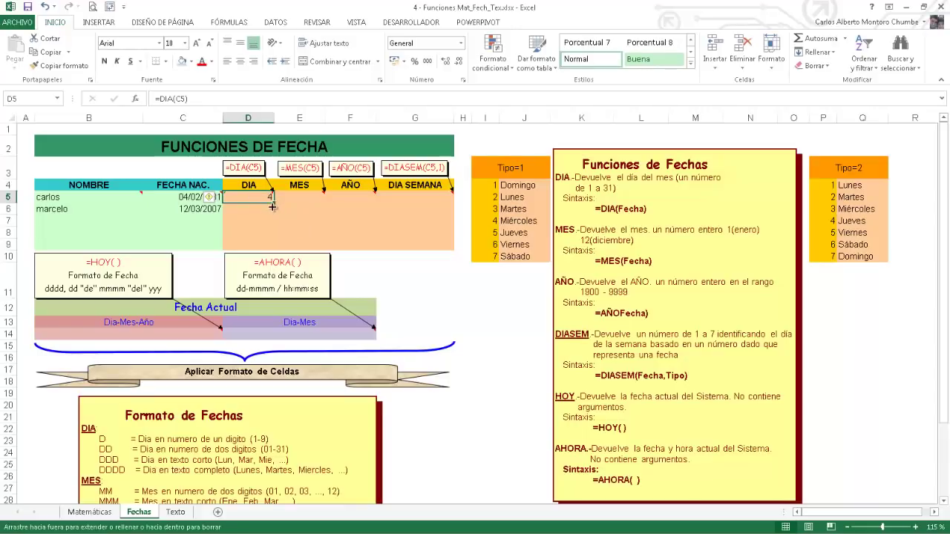
{"action": "left_click_drag", "start_coordinate": [273, 208], "coordinate": [272, 214]}
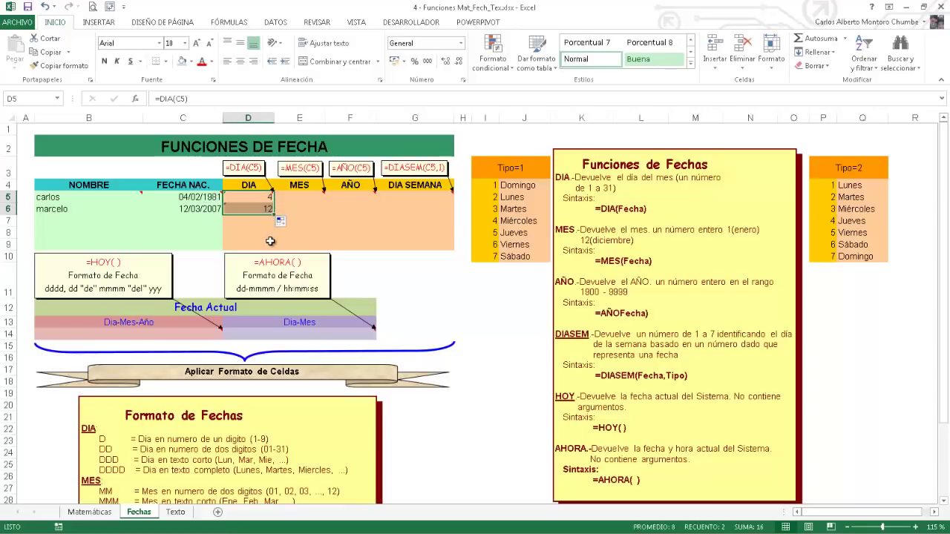
{"action": "left_click", "coordinate": [303, 201]}
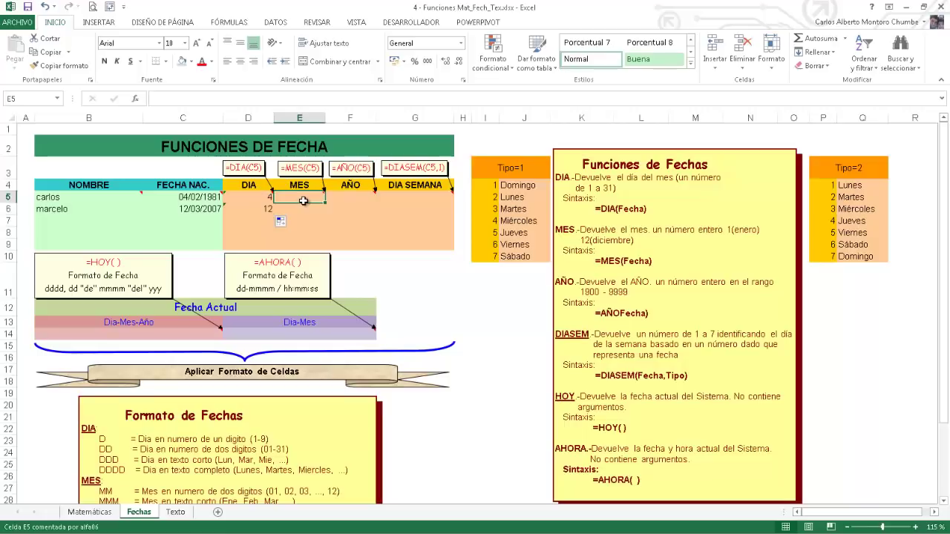
Step: Enter =MES(C5) in E5 and fill it down to E6, giving months 2 and 3
{"action": "type", "text": "=me"}
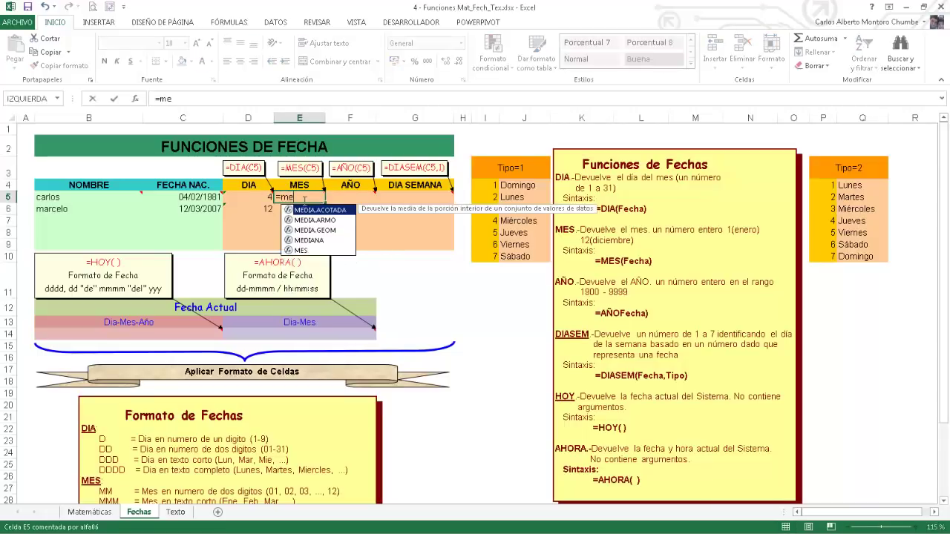
{"action": "type", "text": "s"}
{"action": "double_click", "coordinate": [301, 211]}
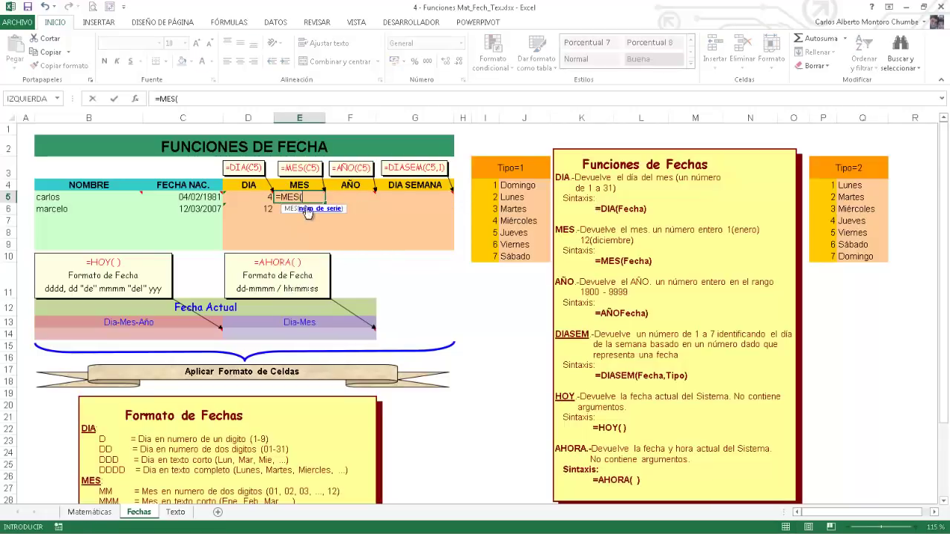
{"action": "left_click", "coordinate": [195, 198]}
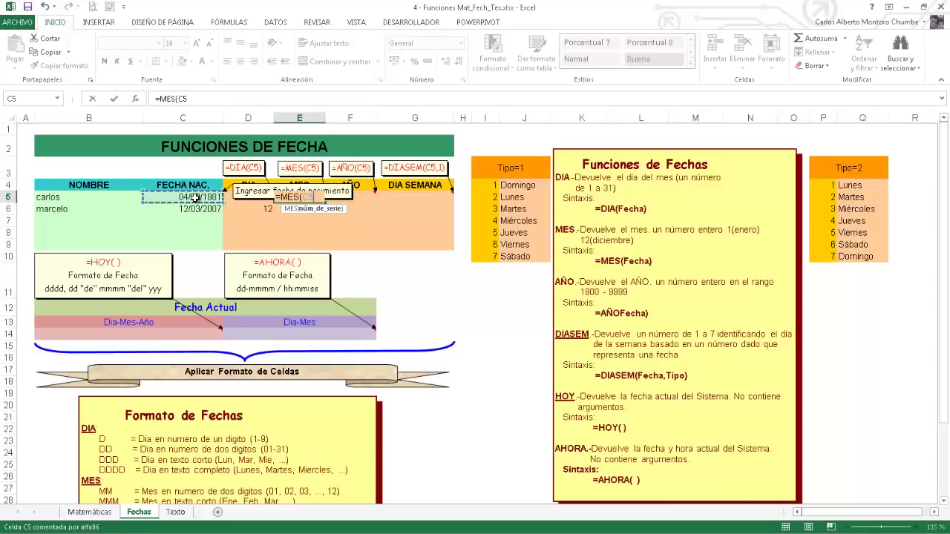
{"action": "key", "text": "Return"}
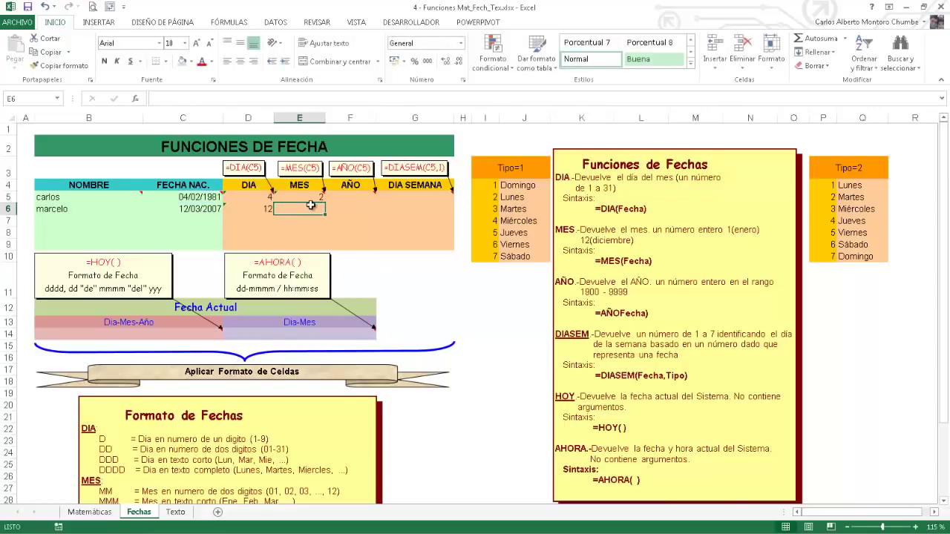
{"action": "left_click", "coordinate": [310, 196]}
{"action": "left_click_drag", "start_coordinate": [324, 203], "coordinate": [321, 217]}
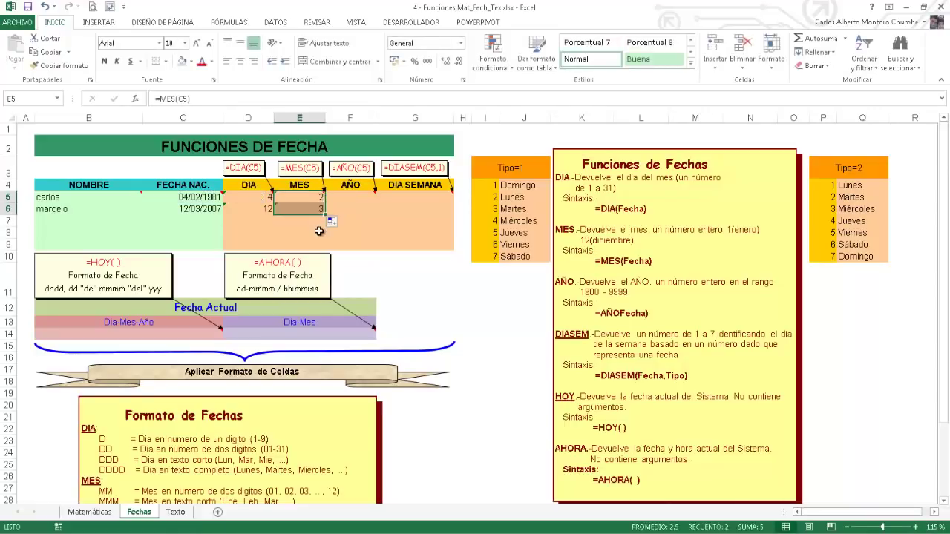
{"action": "left_click", "coordinate": [350, 196]}
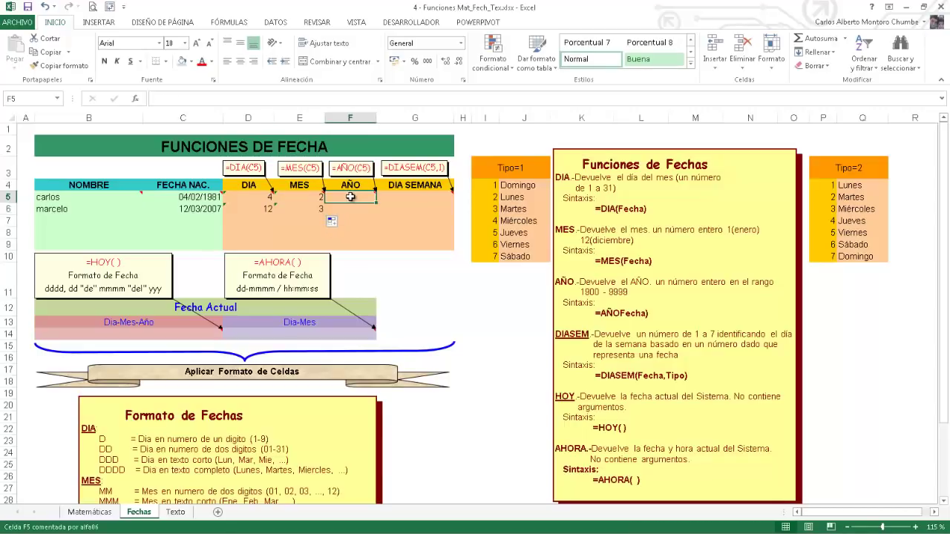
Step: Enter =AÑO(C5) in F5 and fill it down to F6, giving 1981 and 2007
{"action": "type", "text": "=año"}
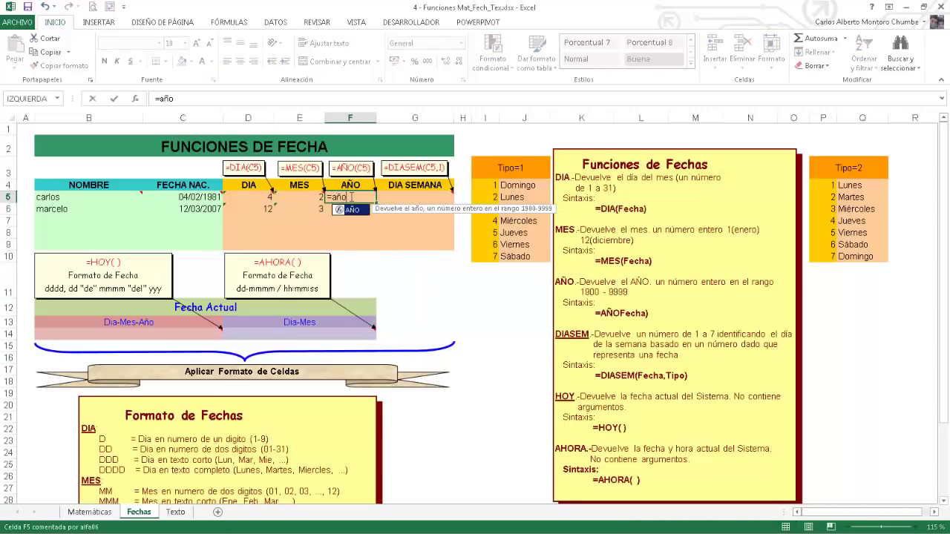
{"action": "type", "text": "("}
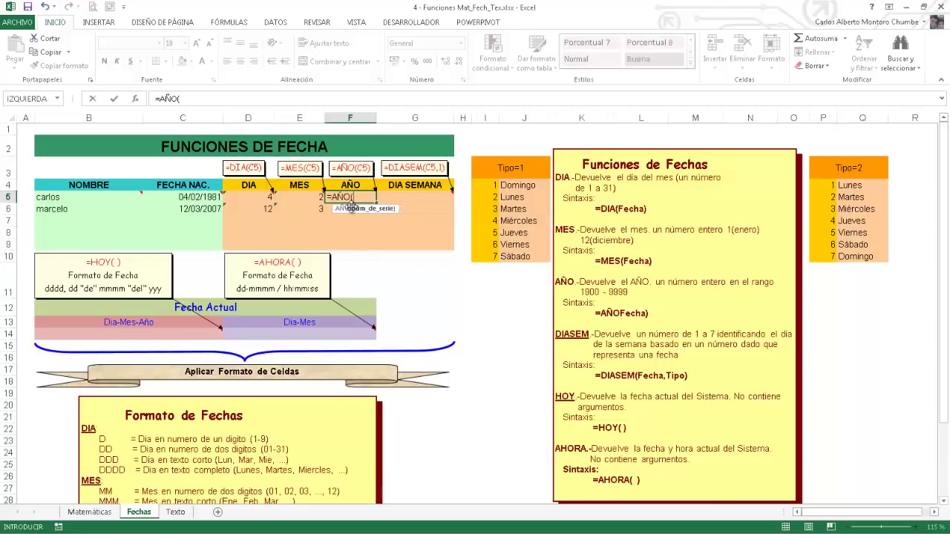
{"action": "left_click", "coordinate": [210, 195]}
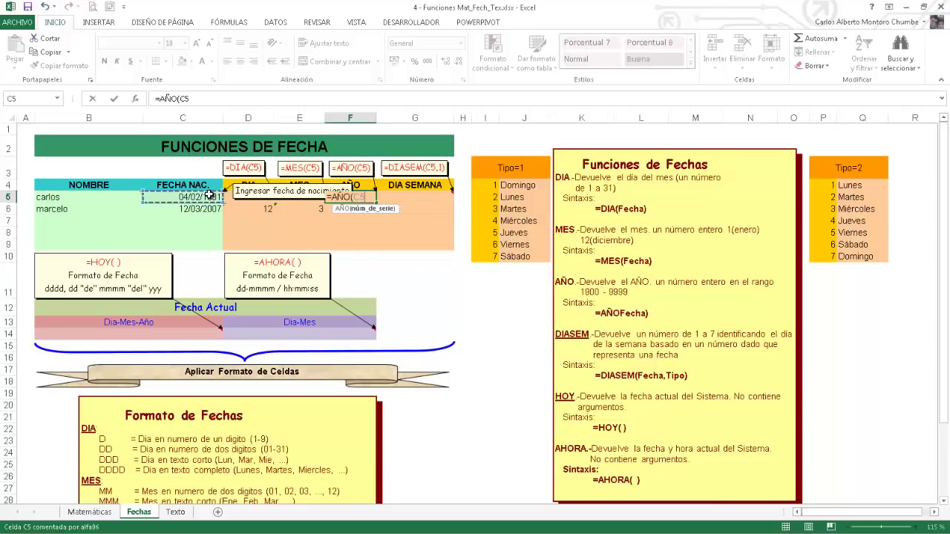
{"action": "type", "text": ")"}
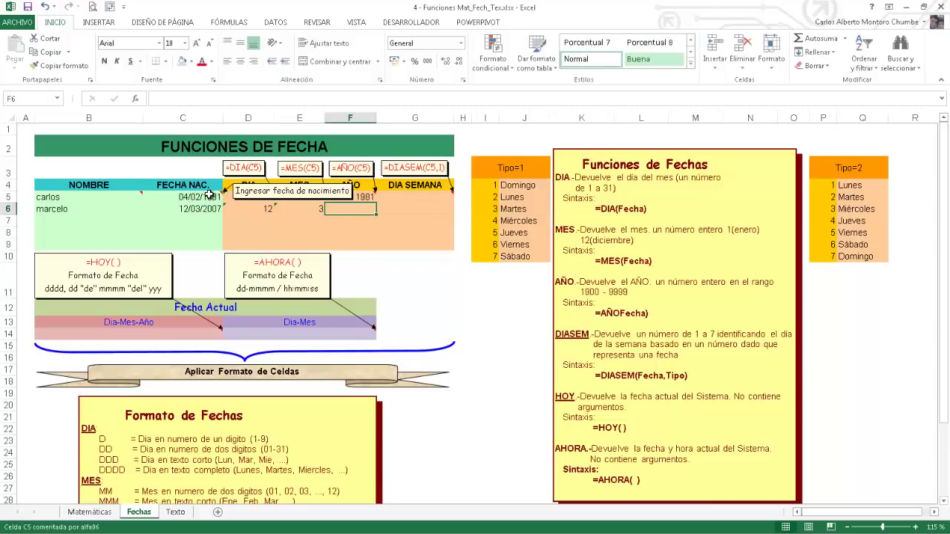
{"action": "key", "text": "Return"}
{"action": "left_click", "coordinate": [370, 199]}
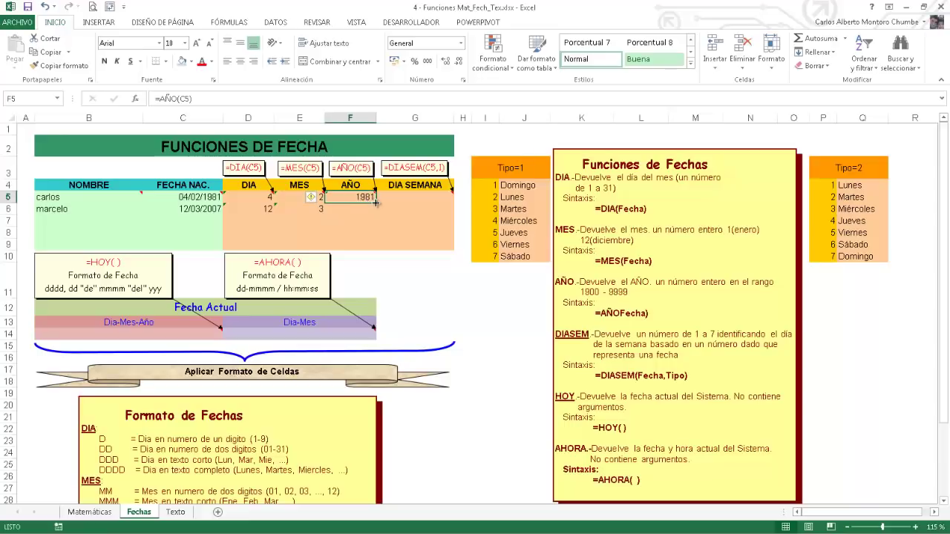
{"action": "left_click_drag", "start_coordinate": [372, 200], "coordinate": [374, 213]}
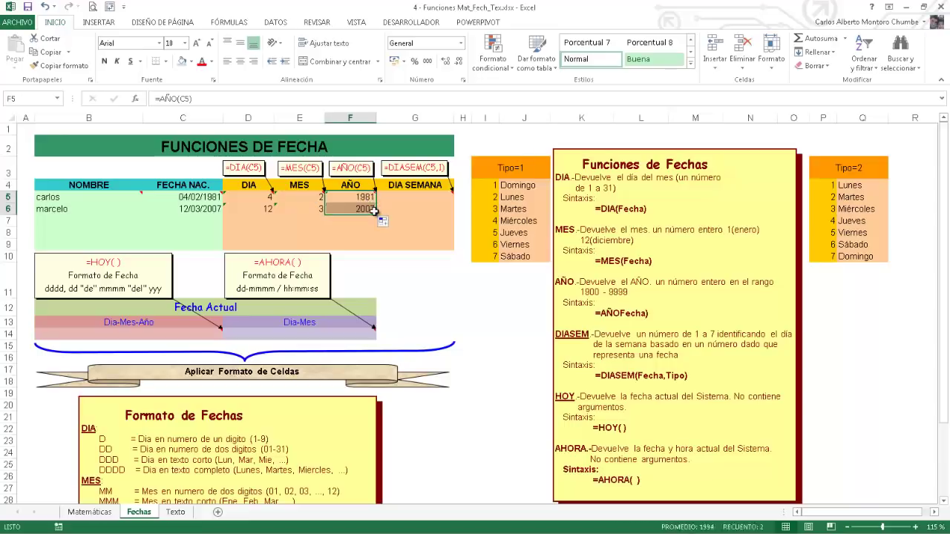
{"action": "left_click", "coordinate": [406, 196]}
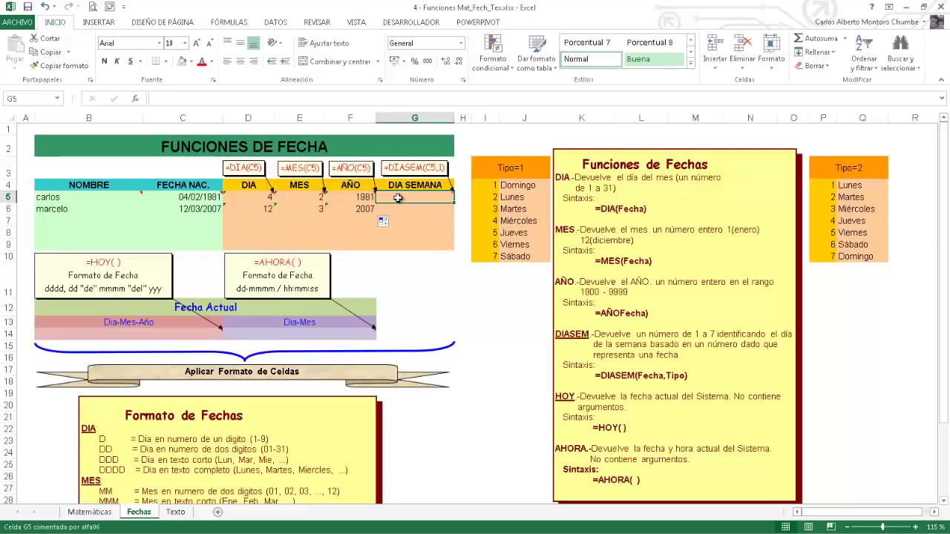
Step: Enter the weekday formula =DIASEM(C5;2) in G5
{"action": "double_click", "coordinate": [399, 199]}
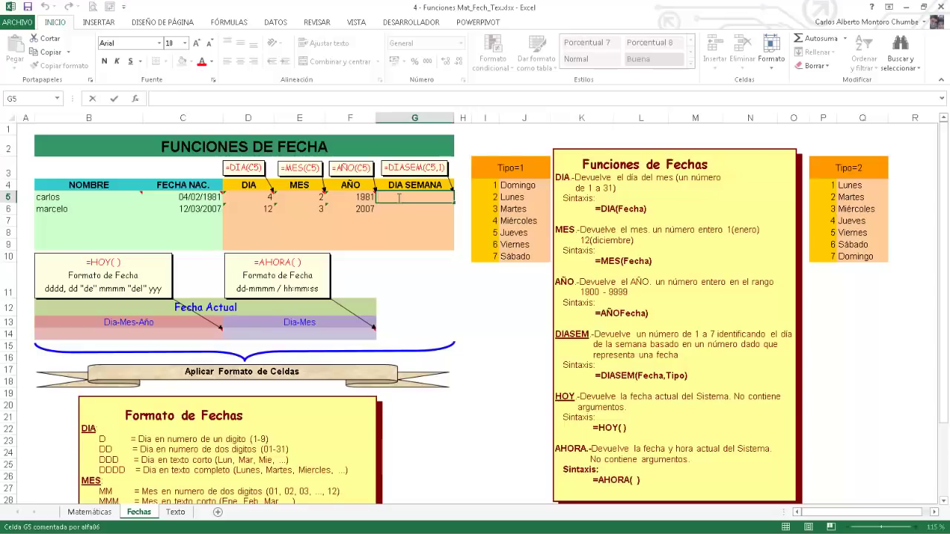
{"action": "type", "text": "="}
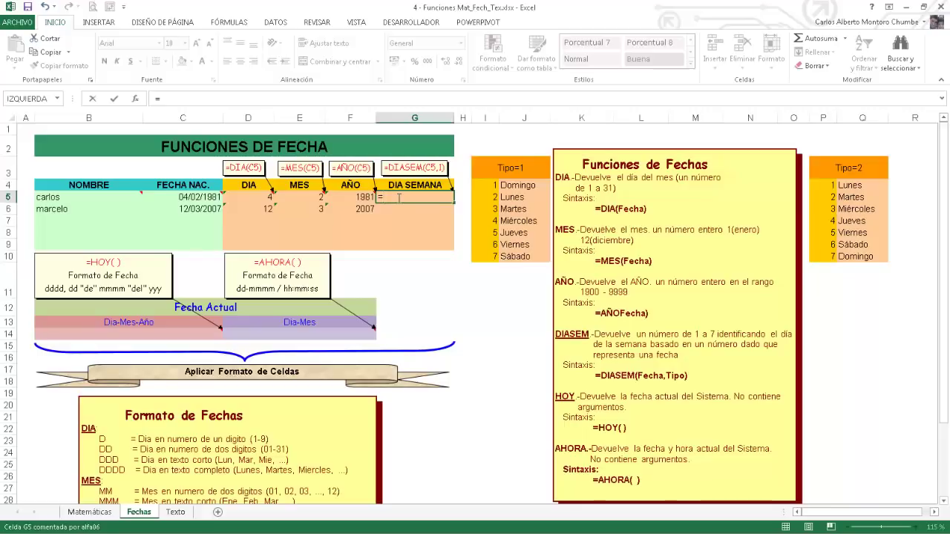
{"action": "type", "text": "dia"}
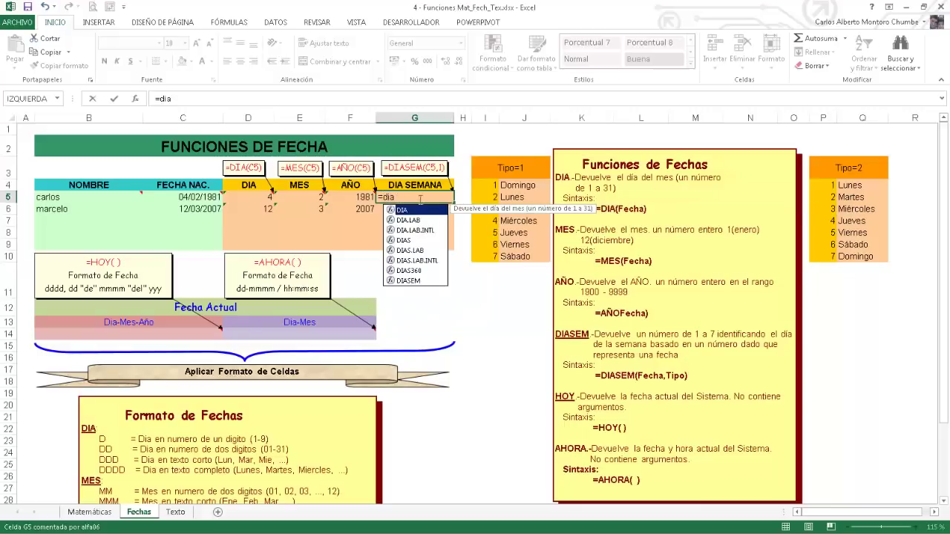
{"action": "double_click", "coordinate": [409, 282]}
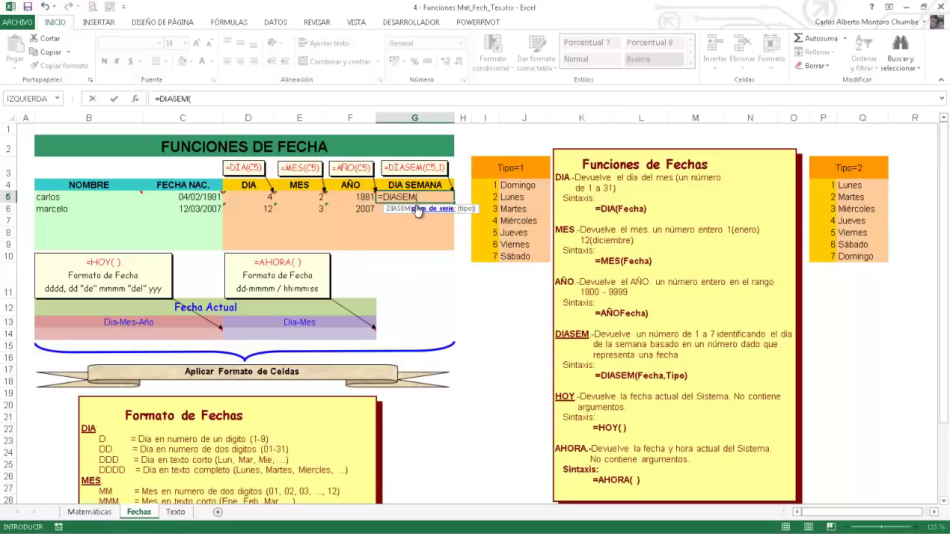
{"action": "left_click", "coordinate": [214, 197]}
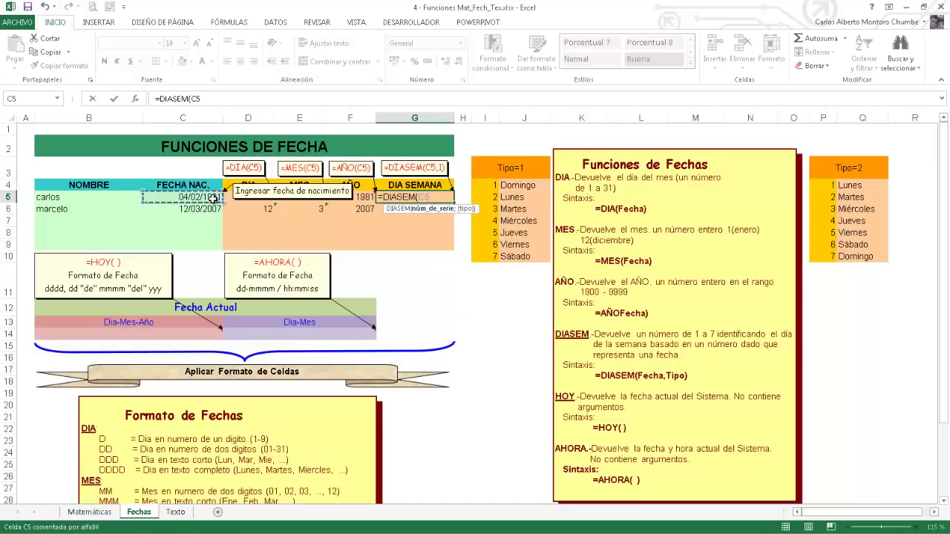
{"action": "type", "text": ";"}
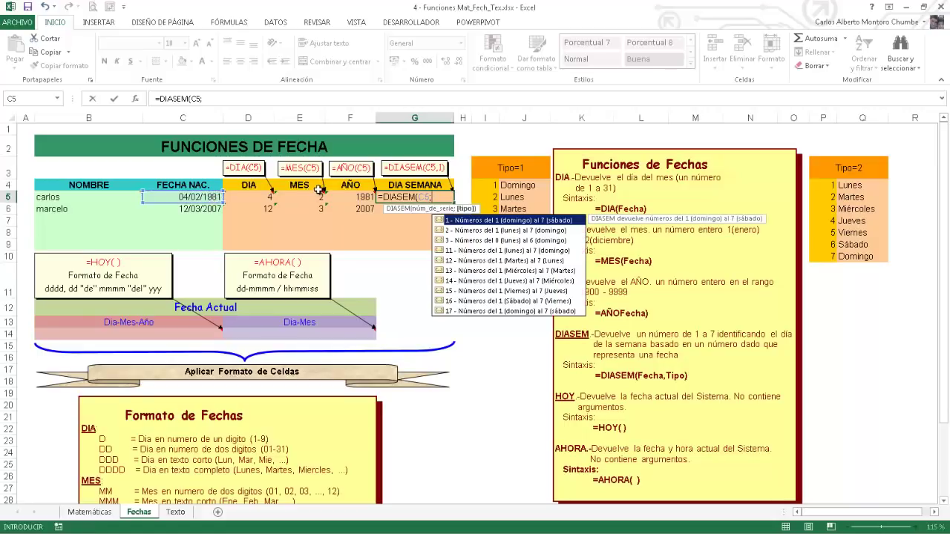
{"action": "type", "text": "2"}
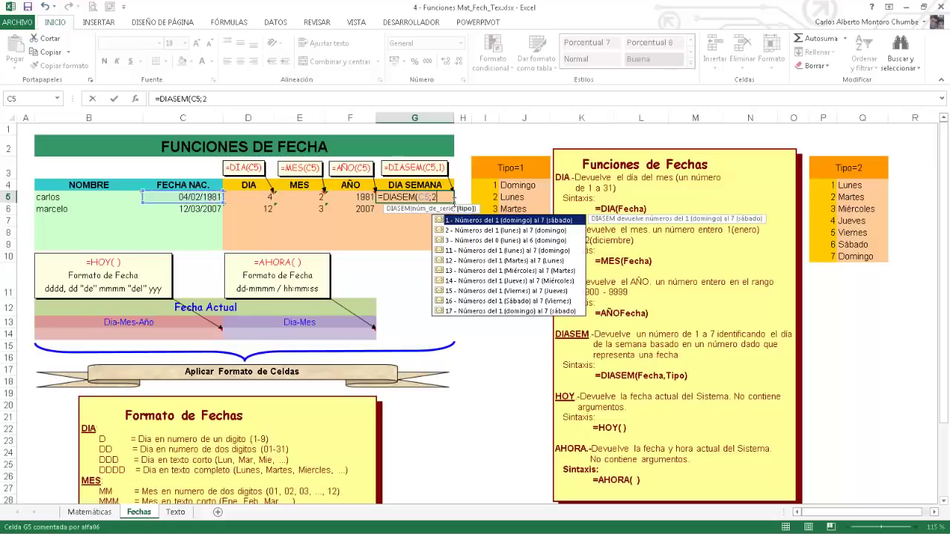
{"action": "type", "text": ")"}
{"action": "key", "text": "Return"}
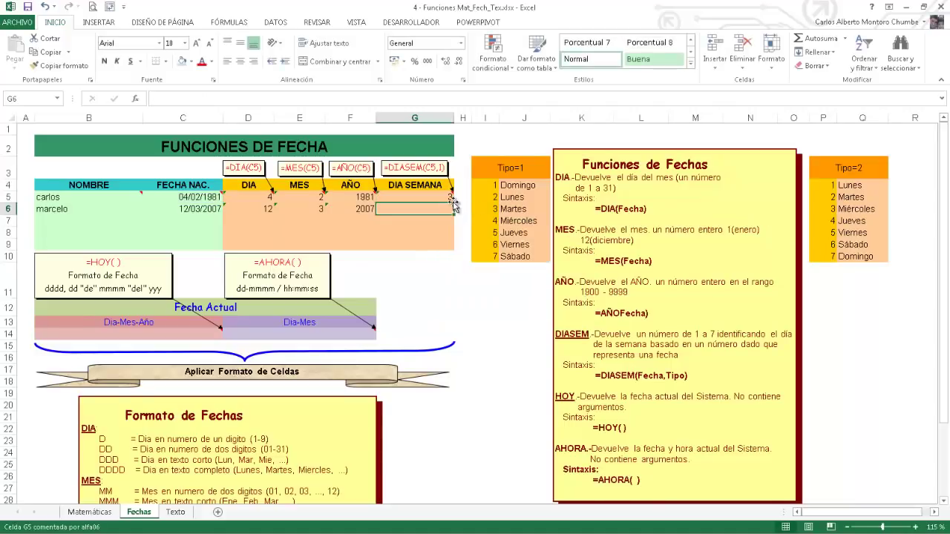
Step: Match G5's result to Miércoles in the Tipo=2 table and fill the formula down to G6
{"action": "left_click", "coordinate": [443, 198]}
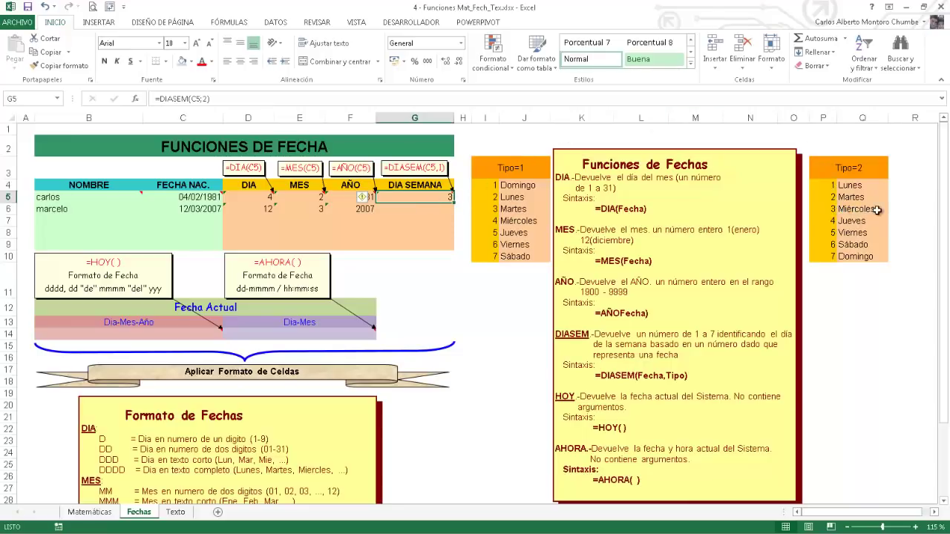
{"action": "left_click", "coordinate": [855, 212]}
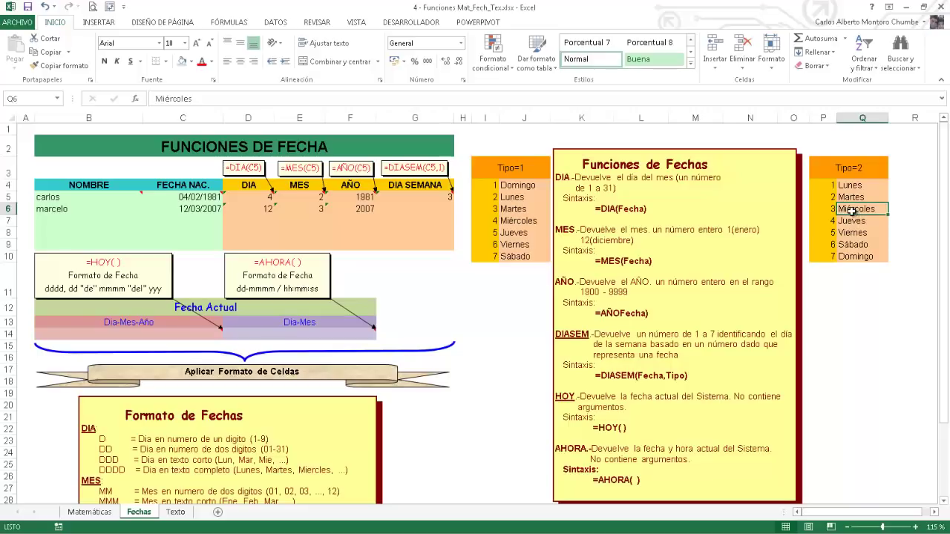
{"action": "left_click", "coordinate": [431, 197]}
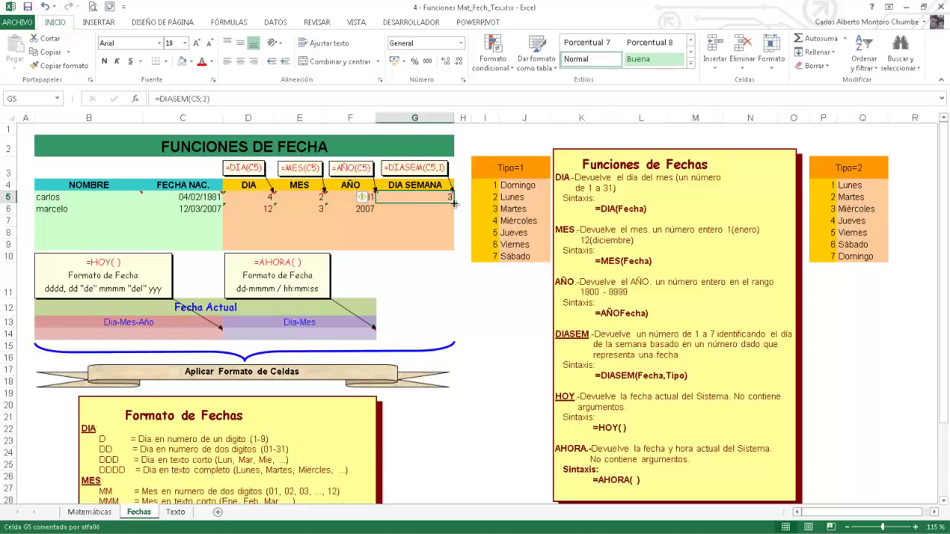
{"action": "left_click_drag", "start_coordinate": [454, 205], "coordinate": [447, 216]}
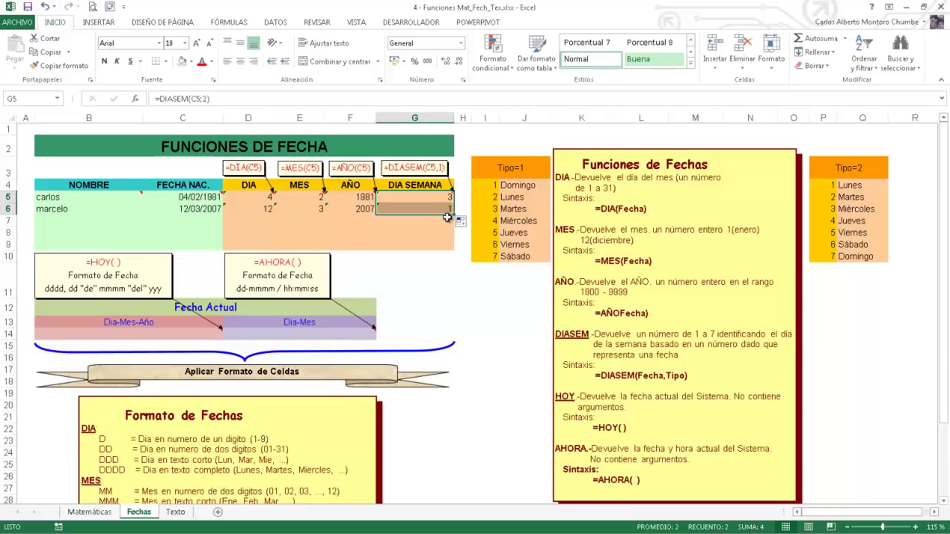
Step: Check the copied weekday value 1 in G6 against the Tipo=2 weekday table
{"action": "left_click", "coordinate": [444, 216]}
{"action": "left_click", "coordinate": [441, 202]}
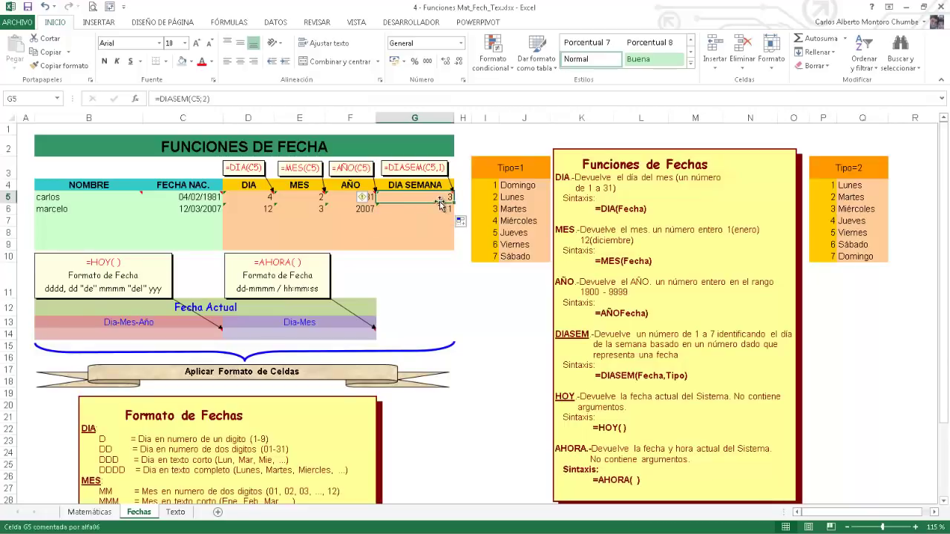
{"action": "left_click", "coordinate": [438, 208]}
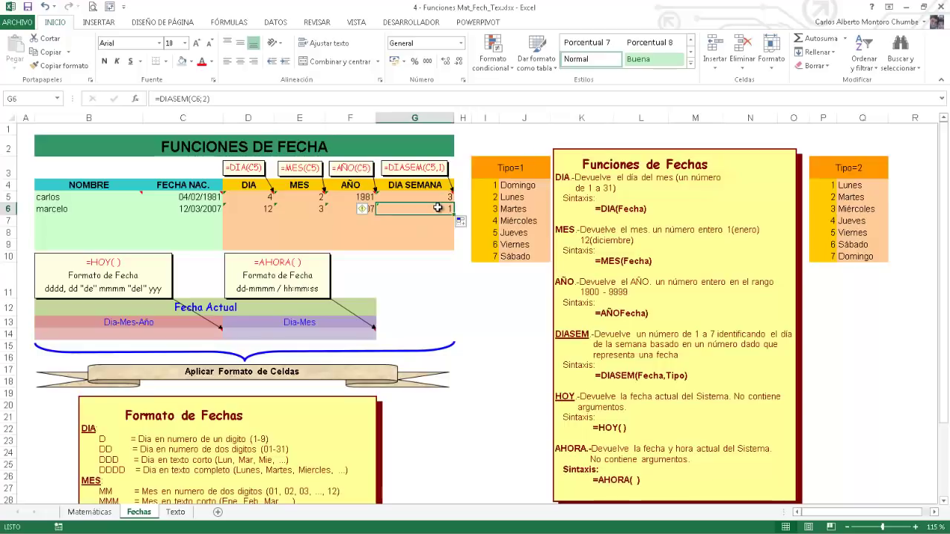
{"action": "left_click", "coordinate": [435, 197]}
{"action": "left_click", "coordinate": [433, 209]}
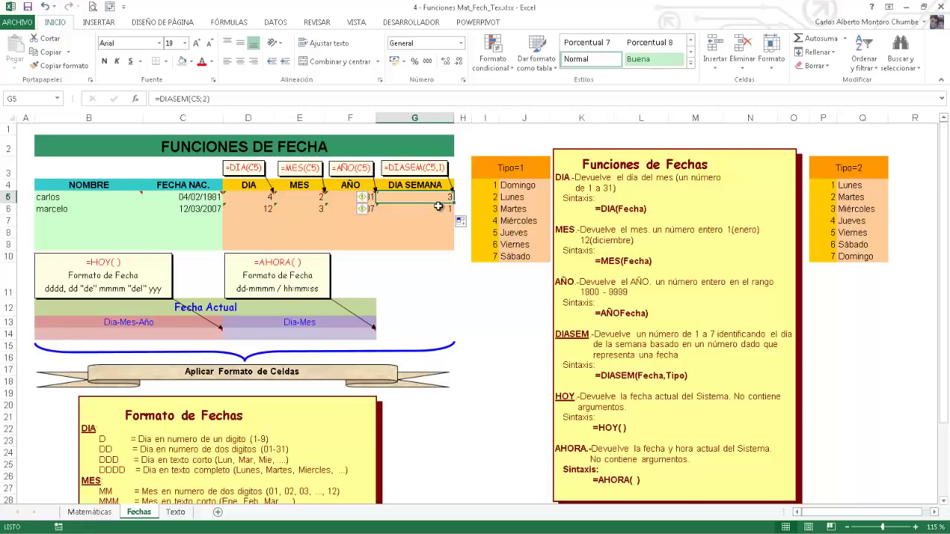
{"action": "left_click", "coordinate": [856, 166]}
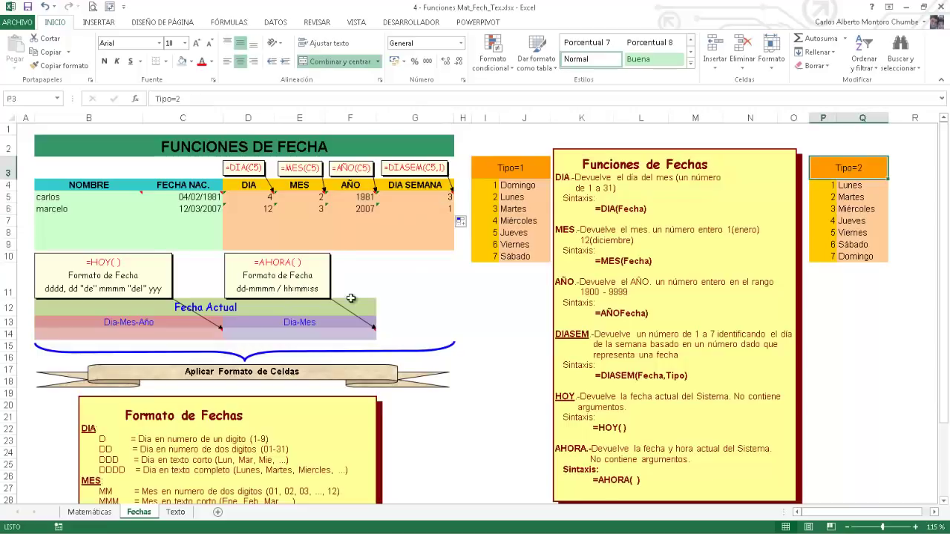
Step: Enter =HOY() in B14 under Fecha Actual to show today's date, 12/07/2018
{"action": "scroll", "coordinate": [348, 296], "scroll_direction": "down", "scroll_amount": 1}
{"action": "scroll", "coordinate": [348, 296], "scroll_direction": "down", "scroll_amount": 1}
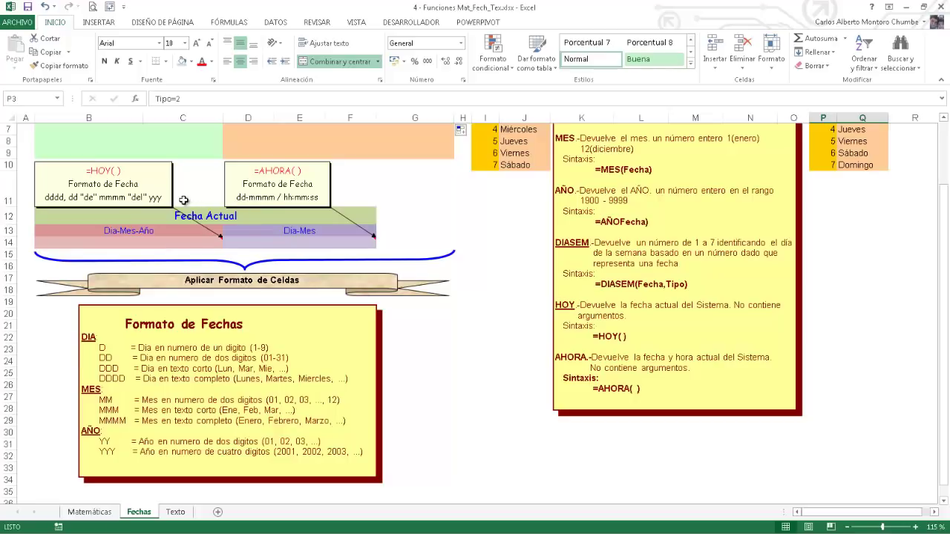
{"action": "left_click", "coordinate": [158, 244]}
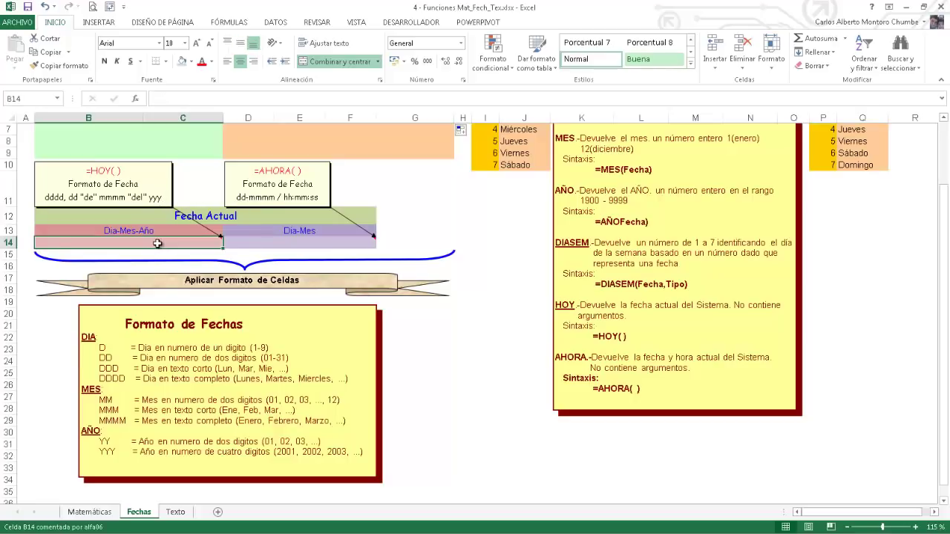
{"action": "type", "text": "=ho"}
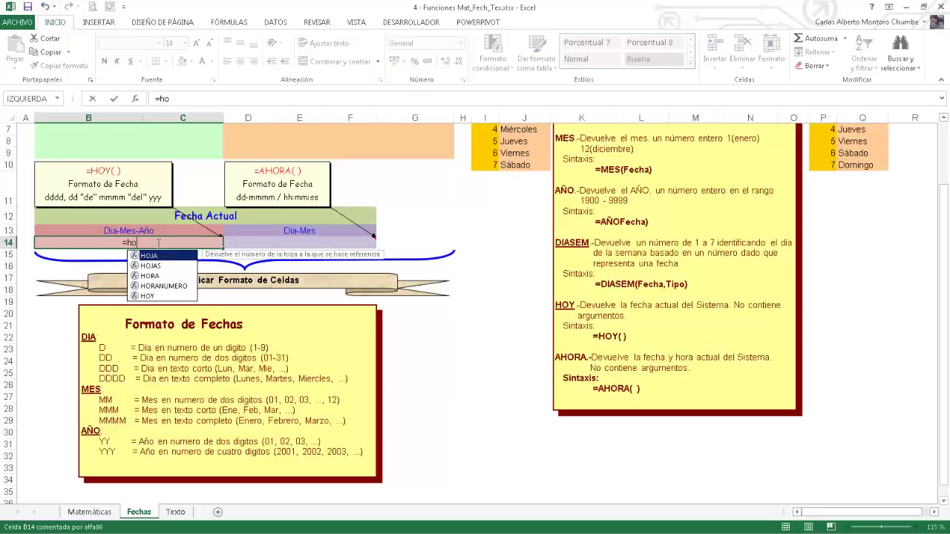
{"action": "type", "text": "y"}
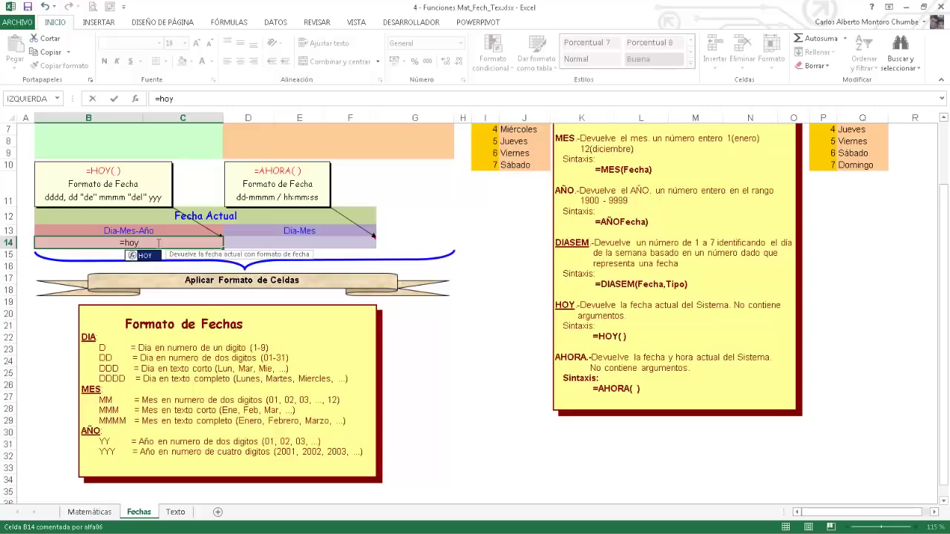
{"action": "type", "text": "()"}
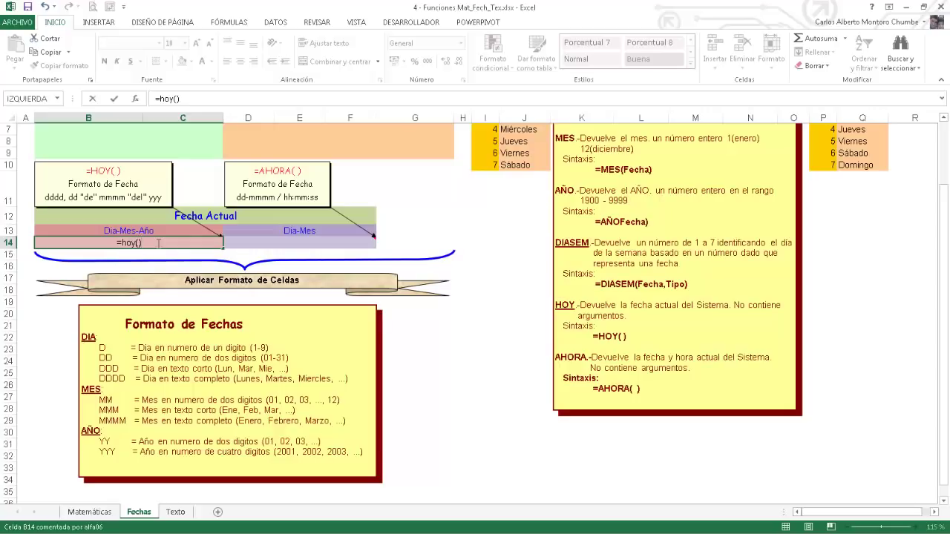
{"action": "key", "text": "Return"}
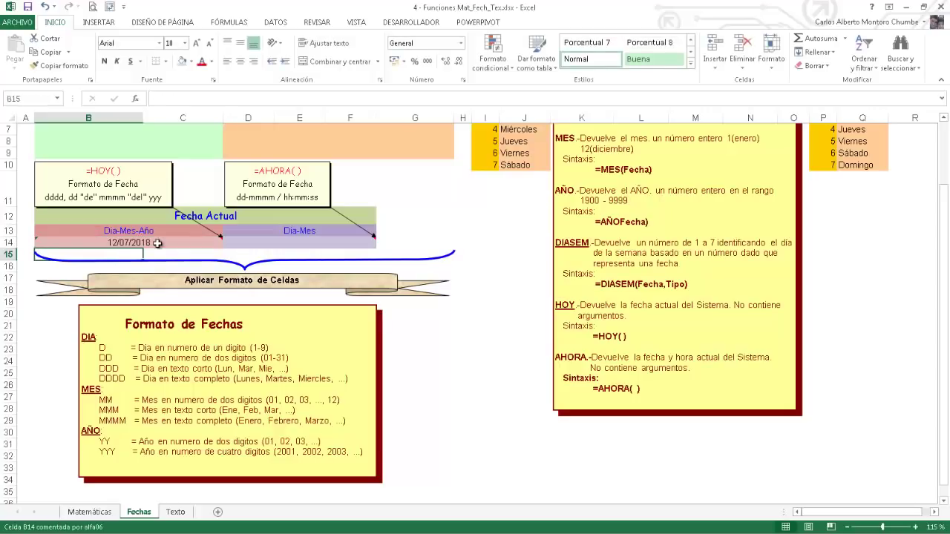
{"action": "left_click", "coordinate": [157, 243]}
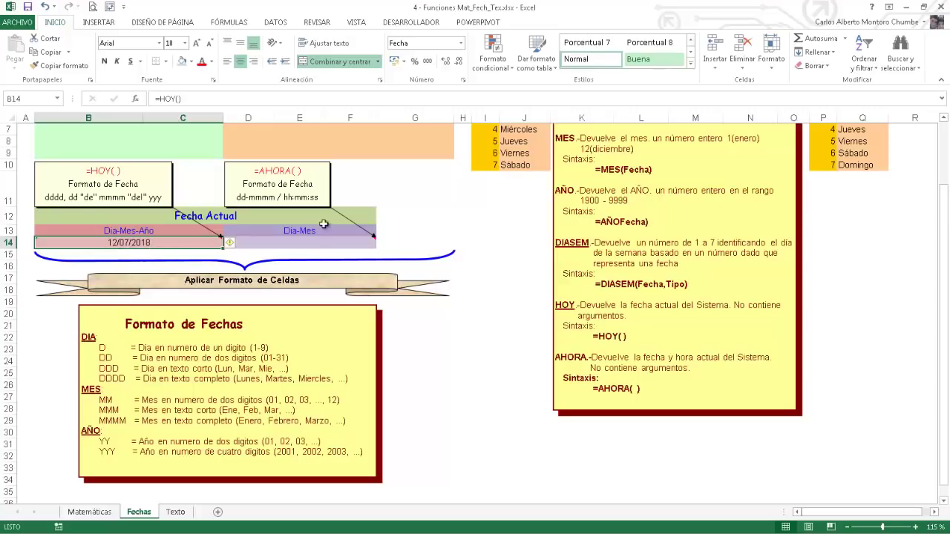
Step: Enter =AHORA() in D14 to show the current date and time, 12/07/2018 10:54
{"action": "left_click", "coordinate": [300, 241]}
{"action": "type", "text": "="}
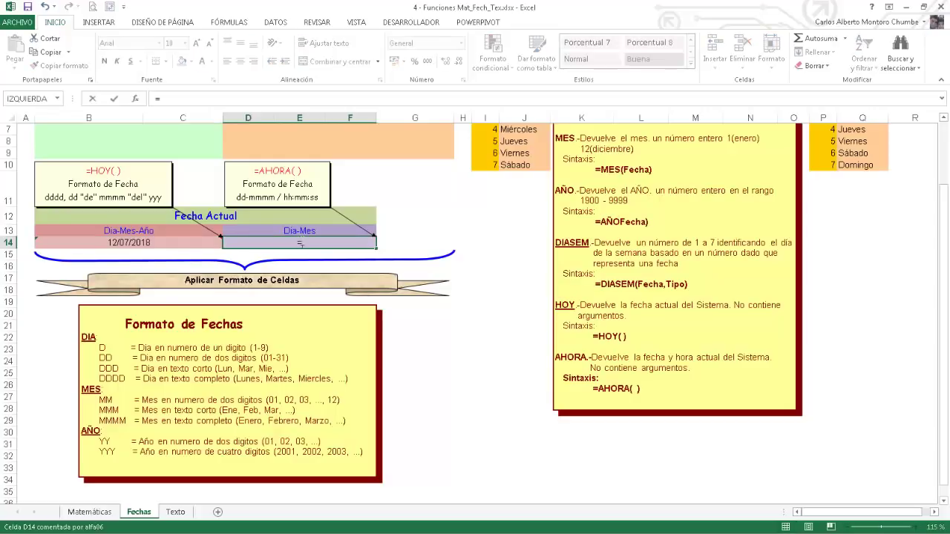
{"action": "type", "text": "ahora"}
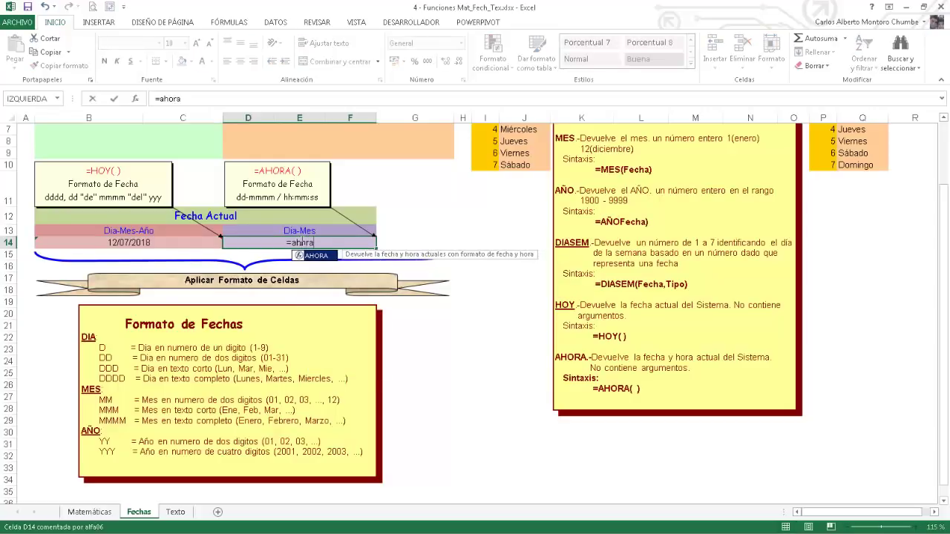
{"action": "type", "text": "("}
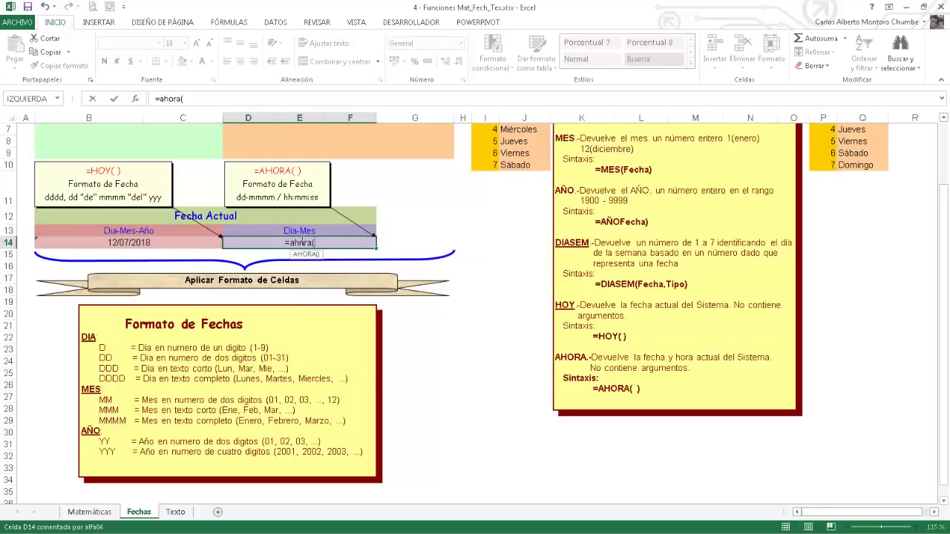
{"action": "type", "text": ")"}
{"action": "key", "text": "Return"}
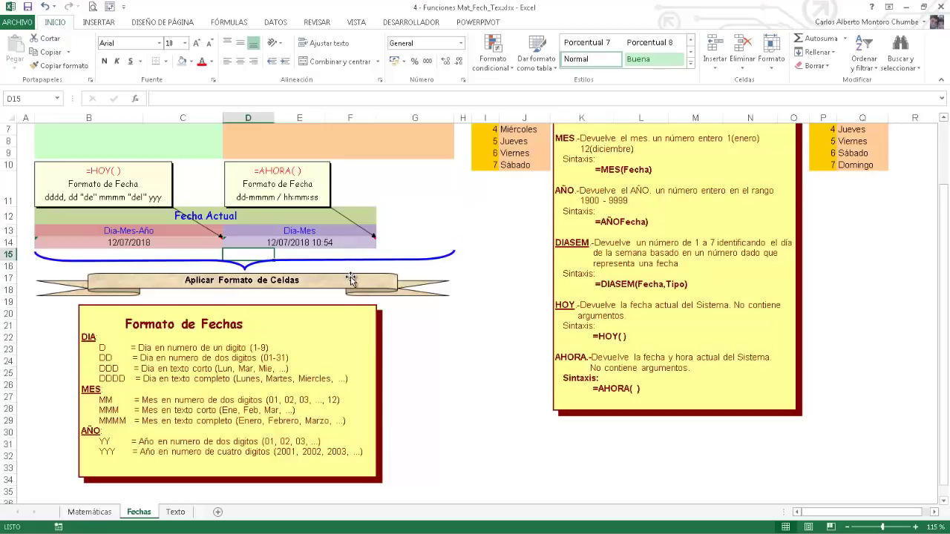
Step: Return to the top of the Fechas sheet and switch to the Texto sheet
{"action": "scroll", "coordinate": [350, 278], "scroll_direction": "down", "scroll_amount": 2}
{"action": "scroll", "coordinate": [351, 279], "scroll_direction": "up", "scroll_amount": 2}
{"action": "scroll", "coordinate": [350, 279], "scroll_direction": "up", "scroll_amount": 1}
{"action": "scroll", "coordinate": [351, 279], "scroll_direction": "up", "scroll_amount": 1}
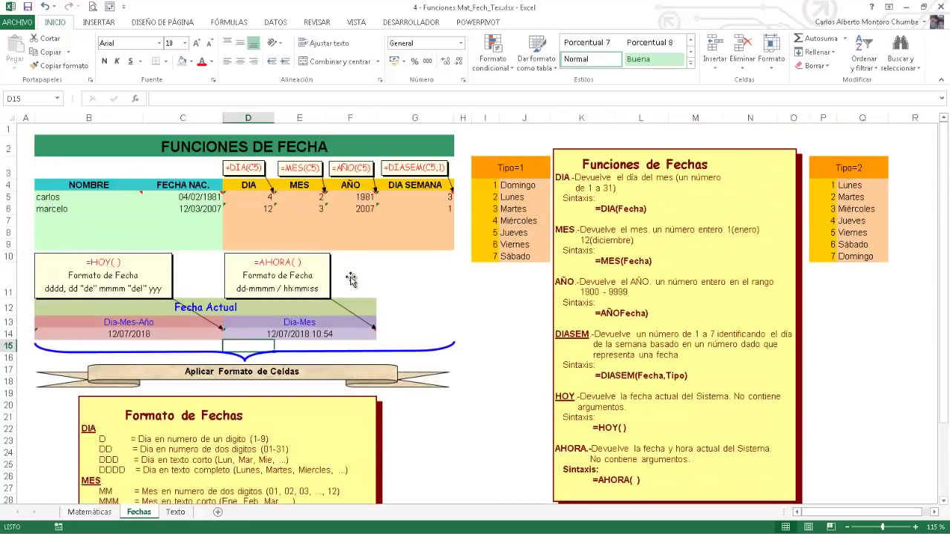
{"action": "scroll", "coordinate": [350, 283], "scroll_direction": "down", "scroll_amount": 1}
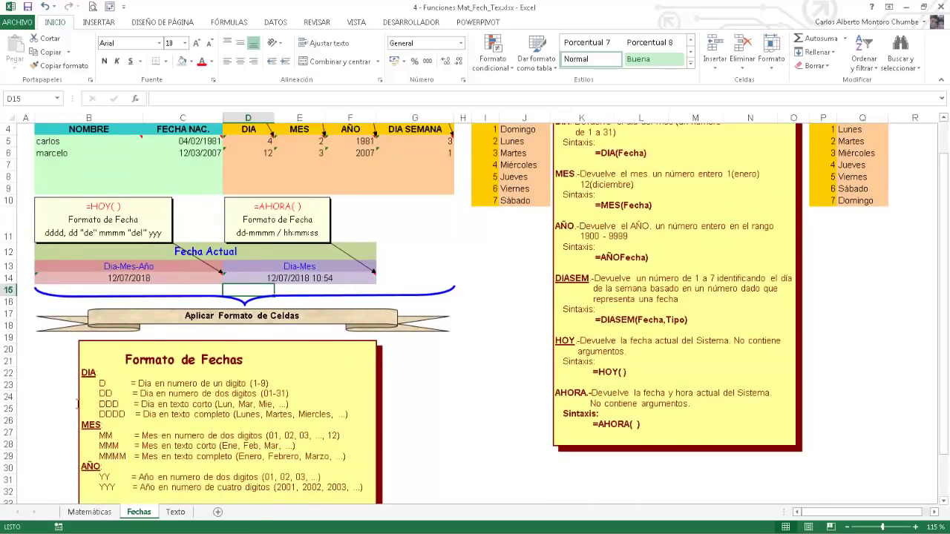
{"action": "left_click", "coordinate": [175, 512]}
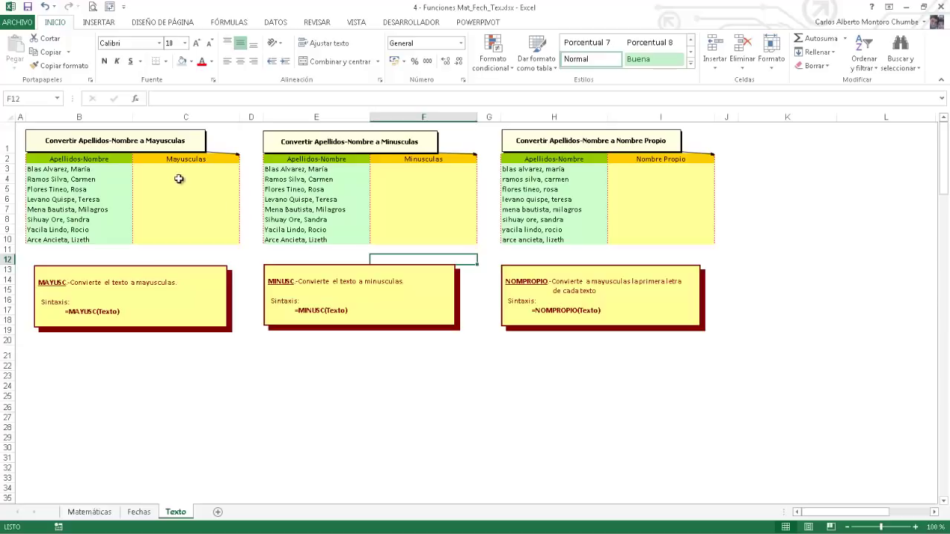
Step: Fill C3:C10 with =MAYUSC(B3) so the column B names appear in capitals
{"action": "left_click", "coordinate": [159, 170]}
{"action": "type", "text": "="}
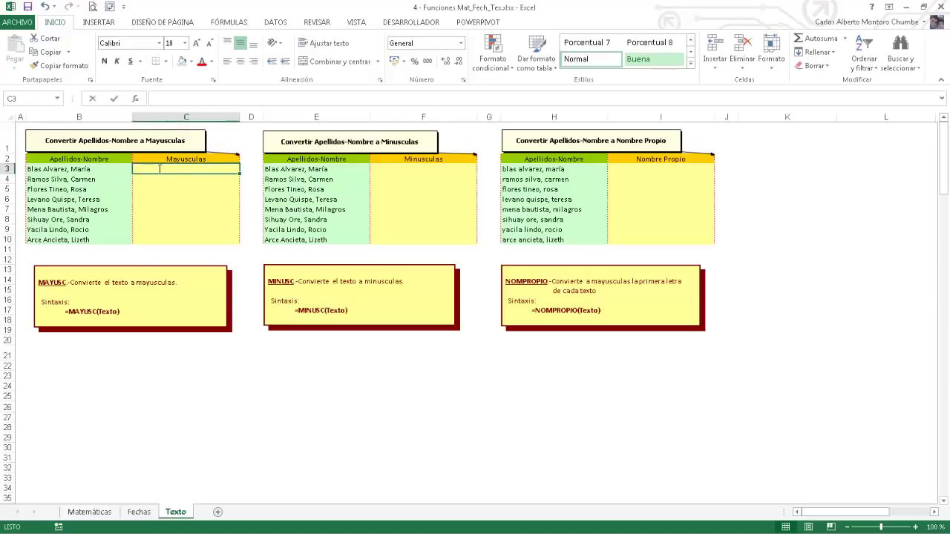
{"action": "type", "text": "m"}
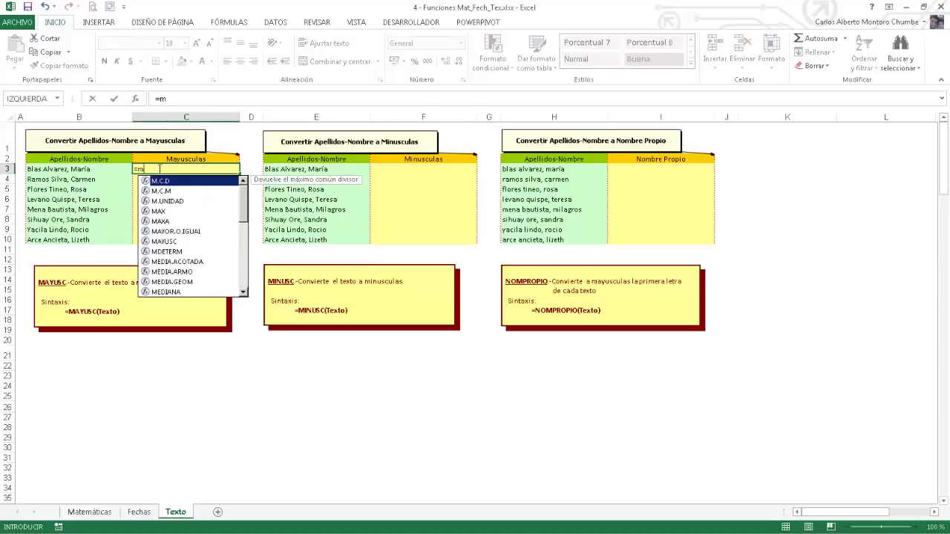
{"action": "type", "text": "ay"}
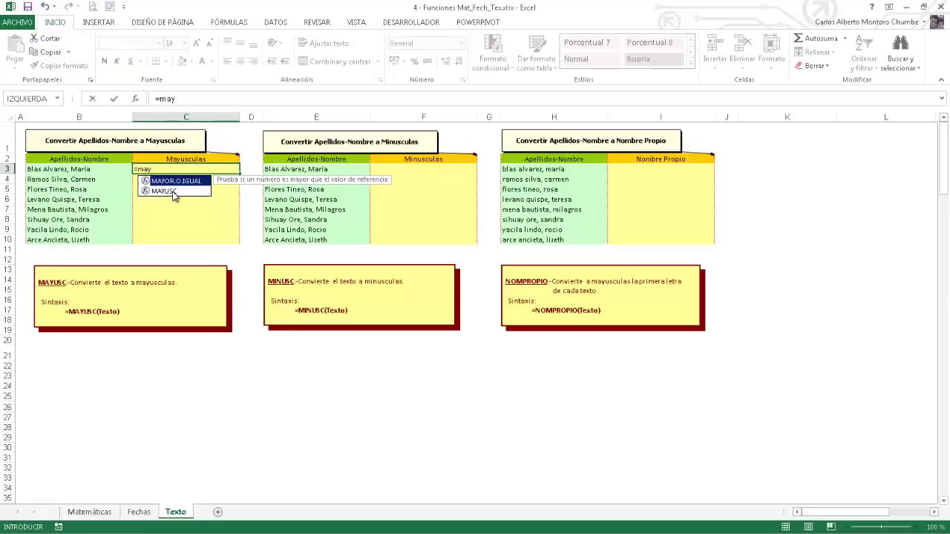
{"action": "double_click", "coordinate": [178, 192]}
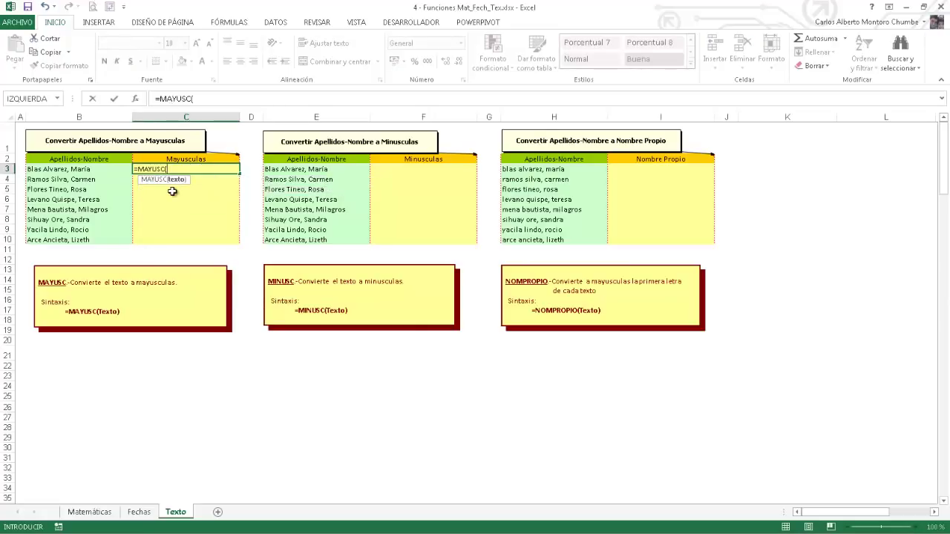
{"action": "left_click", "coordinate": [89, 170]}
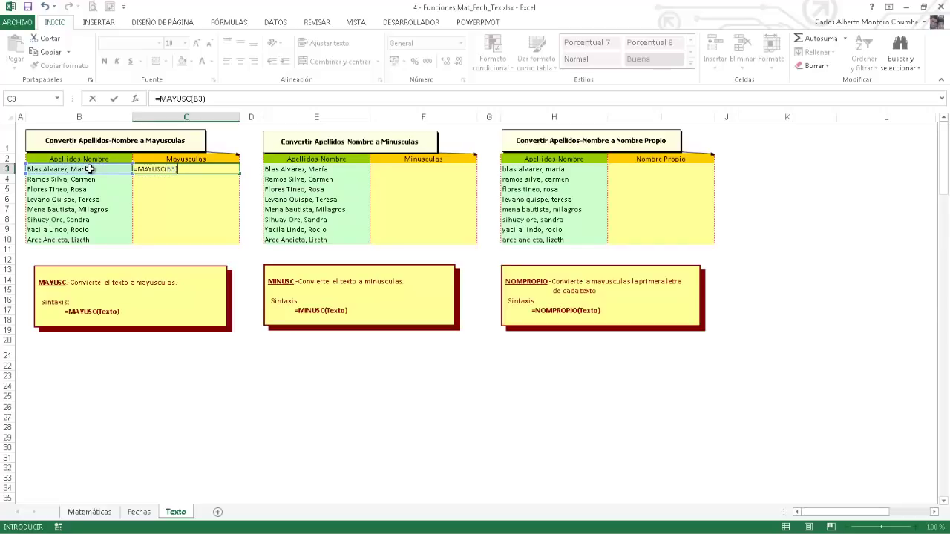
{"action": "key", "text": "Return"}
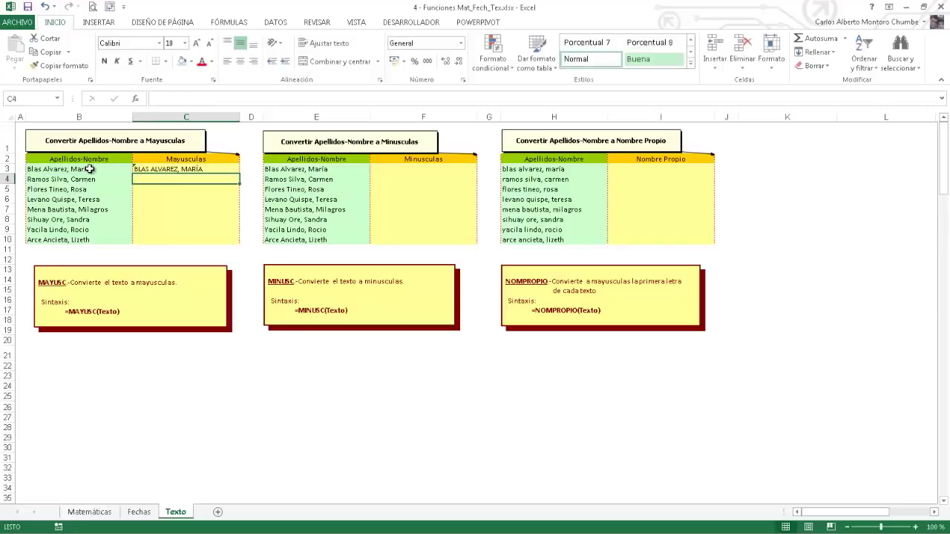
{"action": "left_click", "coordinate": [158, 170]}
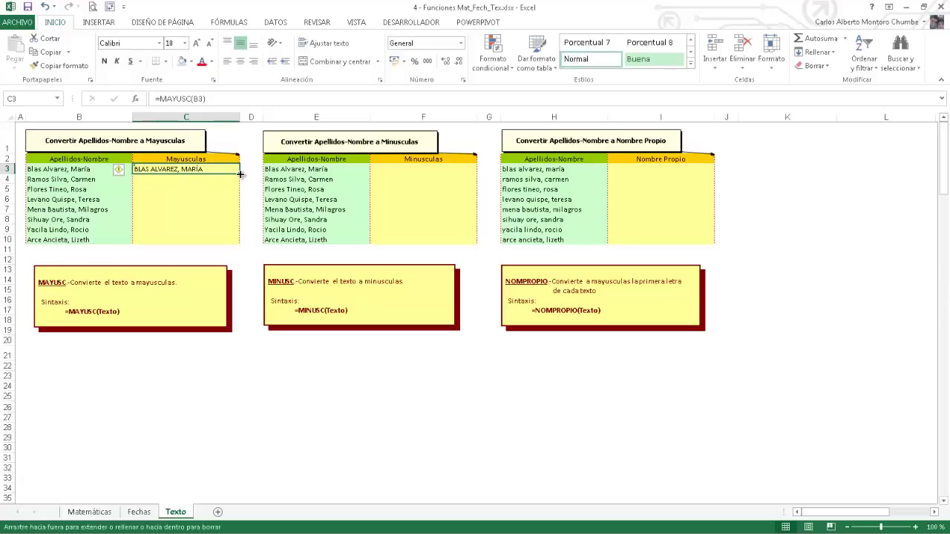
{"action": "double_click", "coordinate": [240, 174]}
{"action": "left_click", "coordinate": [381, 172]}
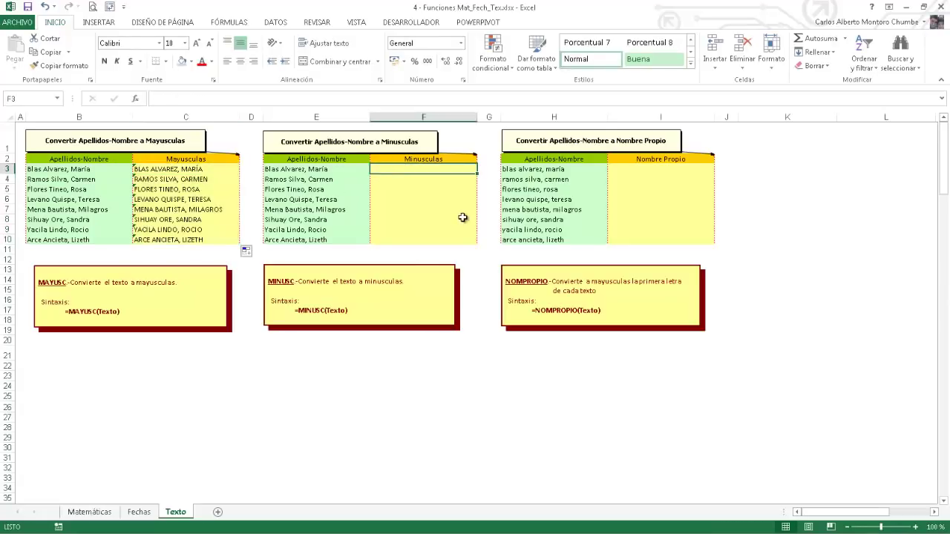
Step: Fill F3:F10 with =MINUSC(E3) so the column E names appear in lowercase
{"action": "type", "text": "="}
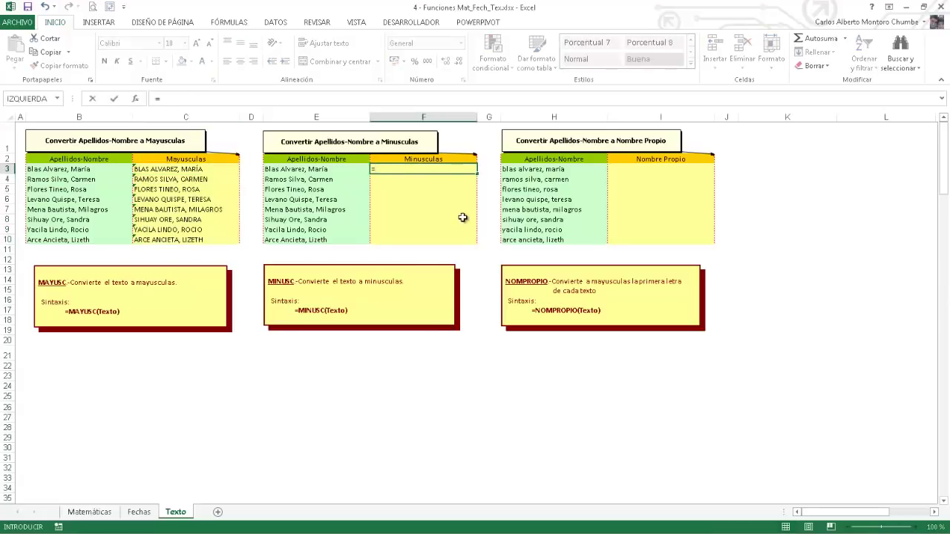
{"action": "type", "text": "min"}
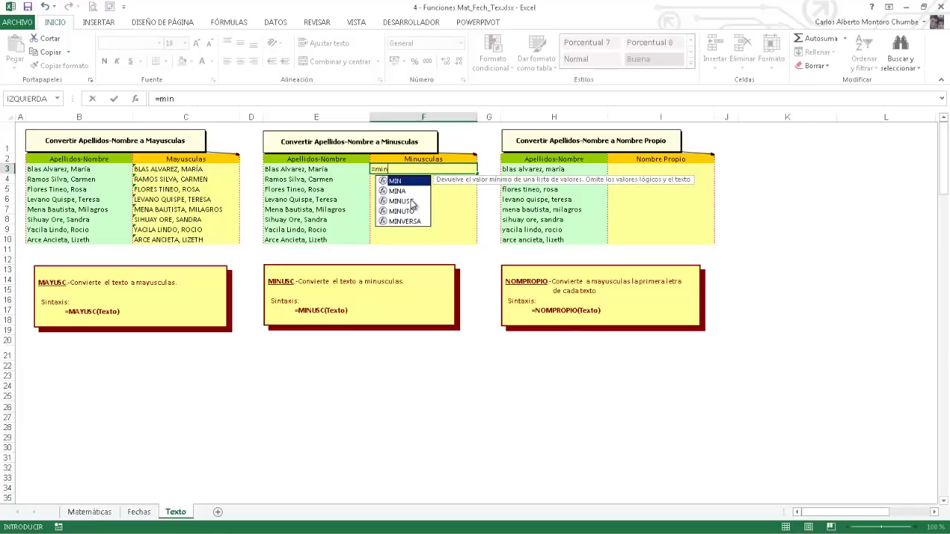
{"action": "left_click", "coordinate": [407, 202]}
{"action": "double_click", "coordinate": [404, 201]}
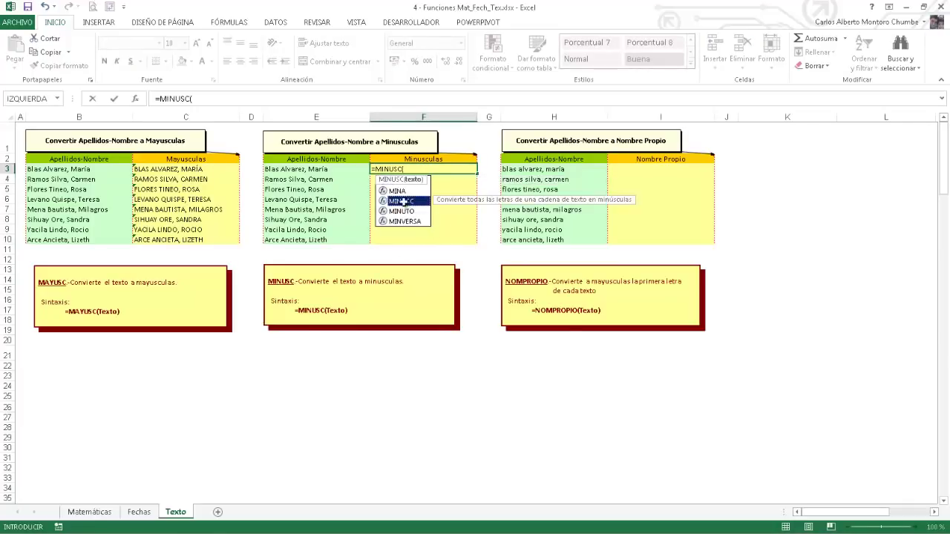
{"action": "left_click", "coordinate": [331, 170]}
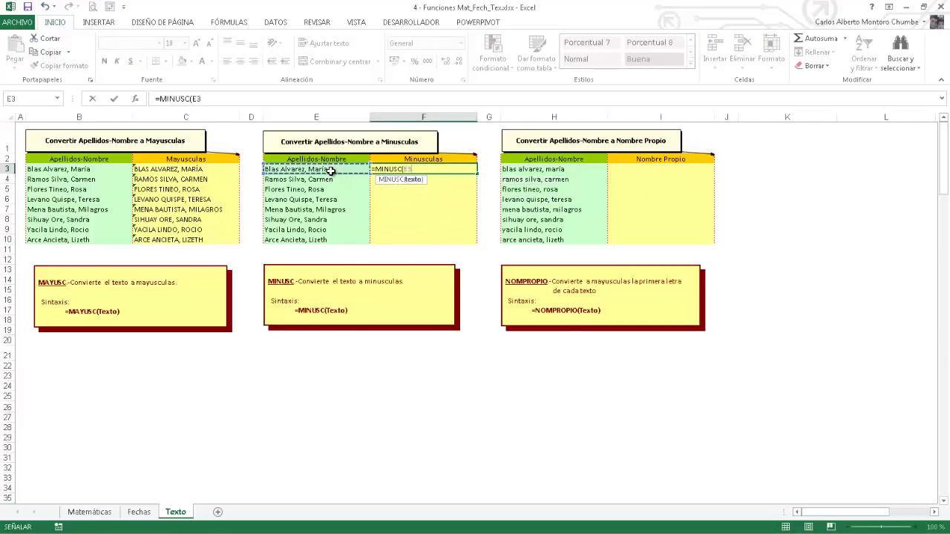
{"action": "key", "text": "Return"}
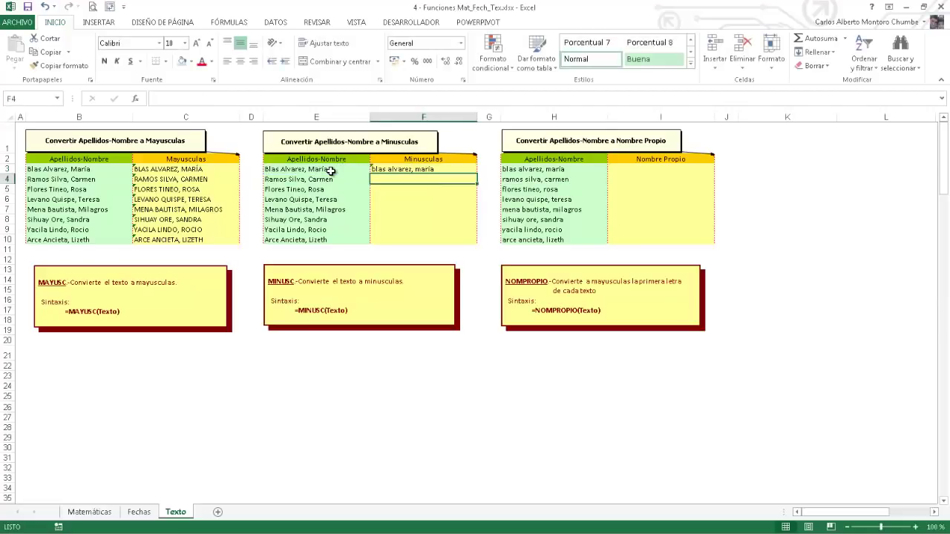
{"action": "left_click", "coordinate": [416, 172]}
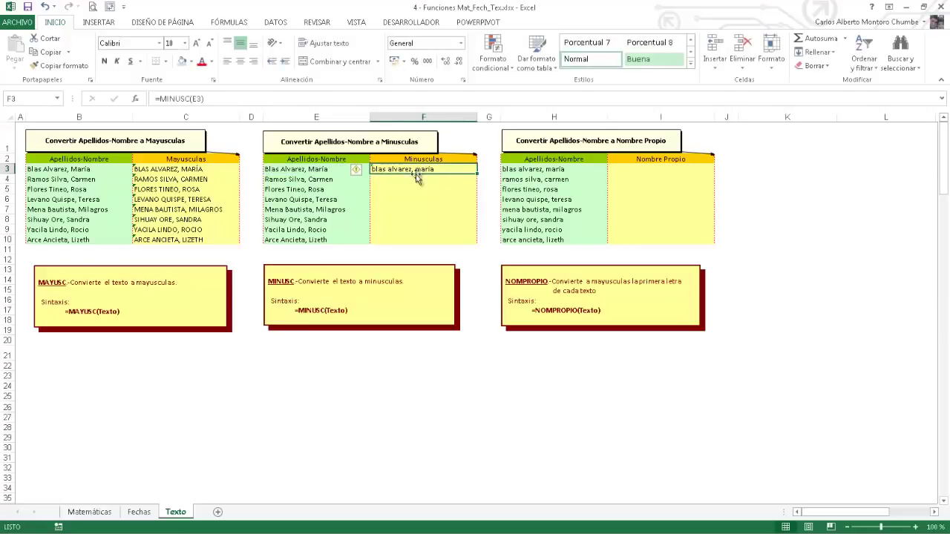
{"action": "double_click", "coordinate": [477, 174]}
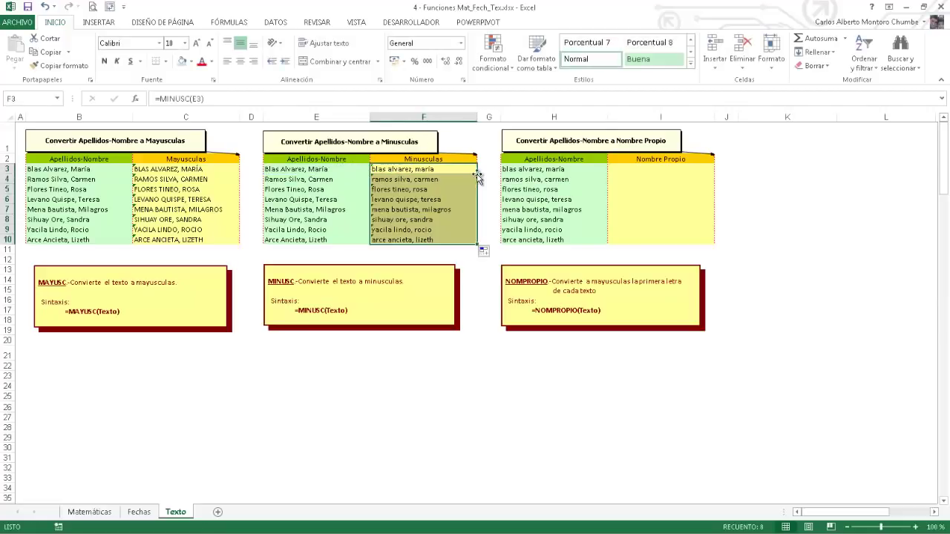
{"action": "left_click", "coordinate": [618, 169]}
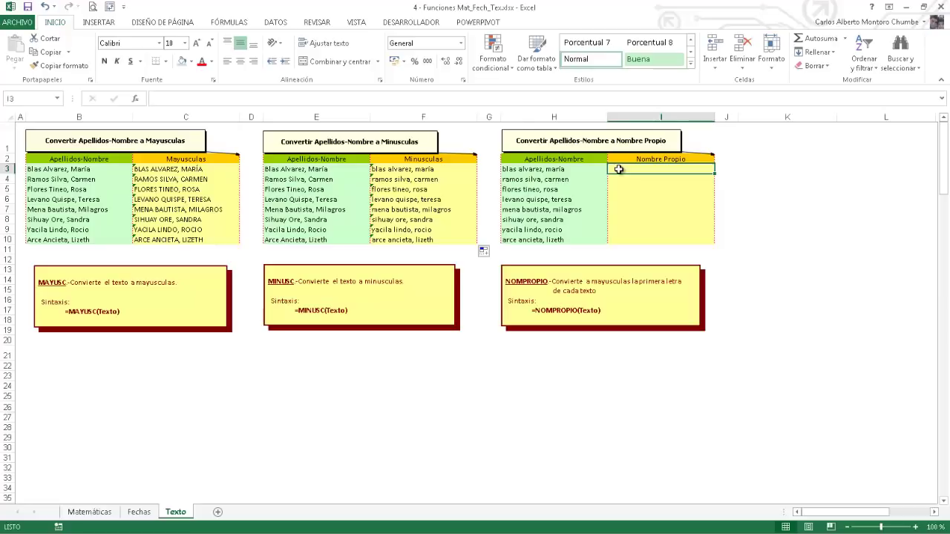
Step: Fill I3:I10 with =NOMPROPIO(H3) so each column H name is capitalised
{"action": "type", "text": "=no"}
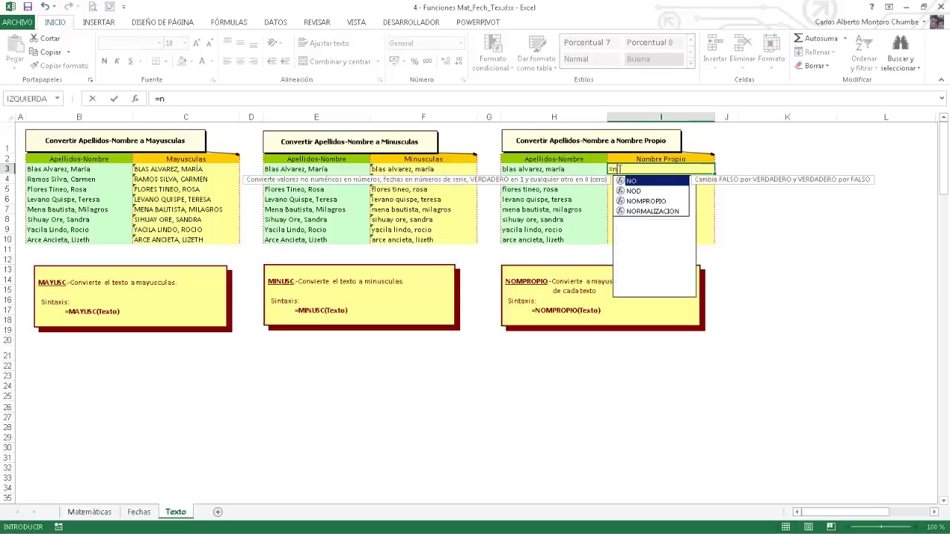
{"action": "type", "text": "m"}
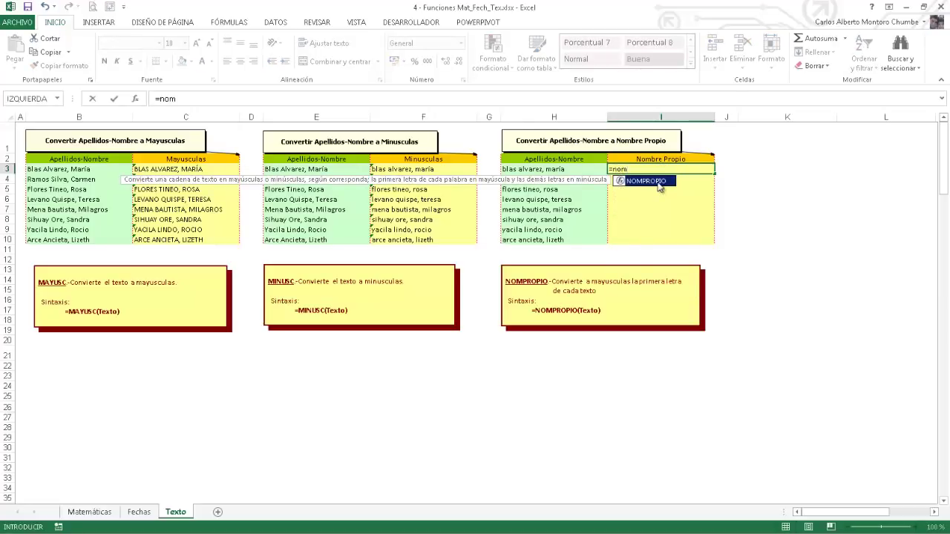
{"action": "double_click", "coordinate": [645, 181]}
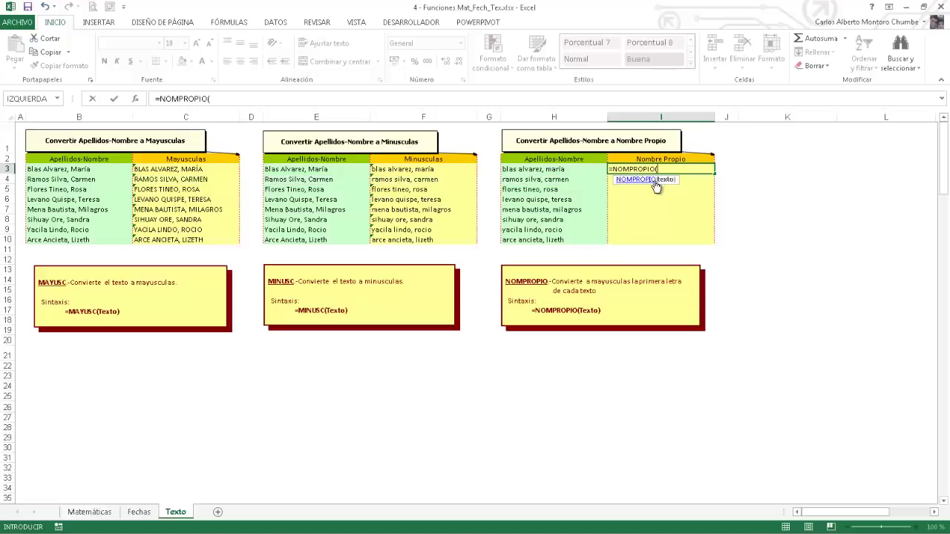
{"action": "left_click", "coordinate": [559, 175]}
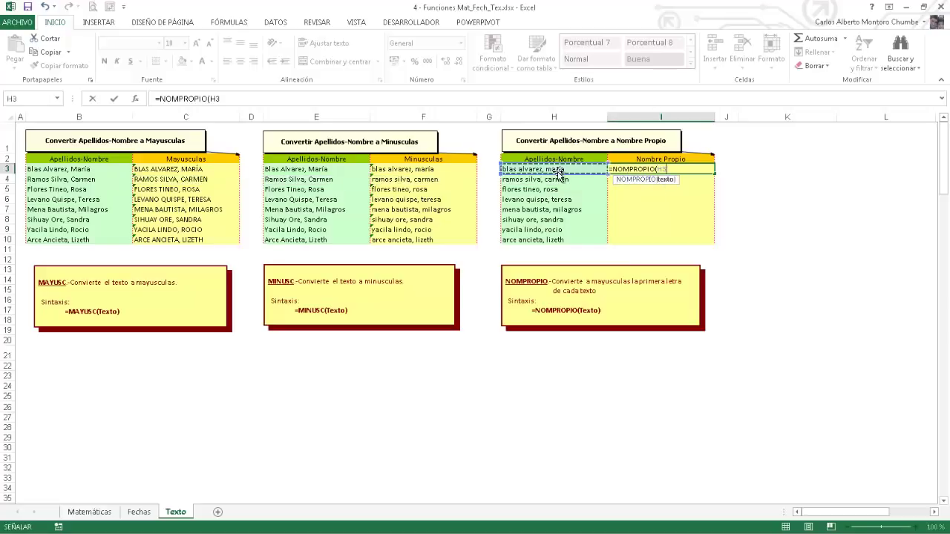
{"action": "type", "text": ")"}
{"action": "key", "text": "Return"}
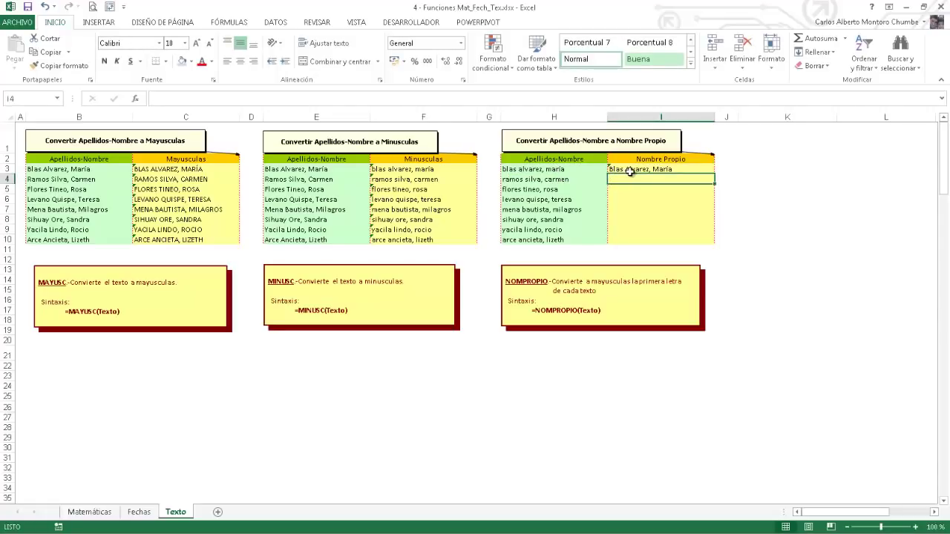
{"action": "left_click", "coordinate": [710, 172]}
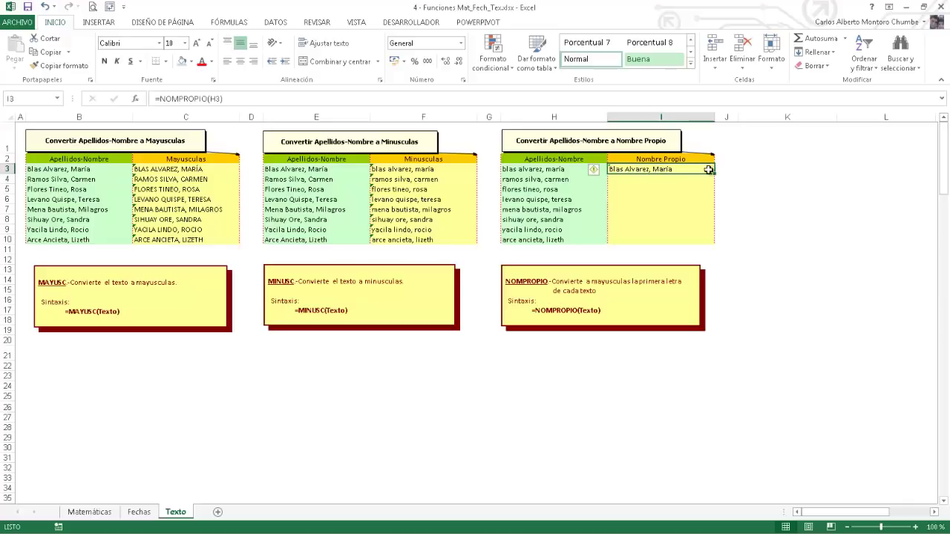
{"action": "double_click", "coordinate": [715, 173]}
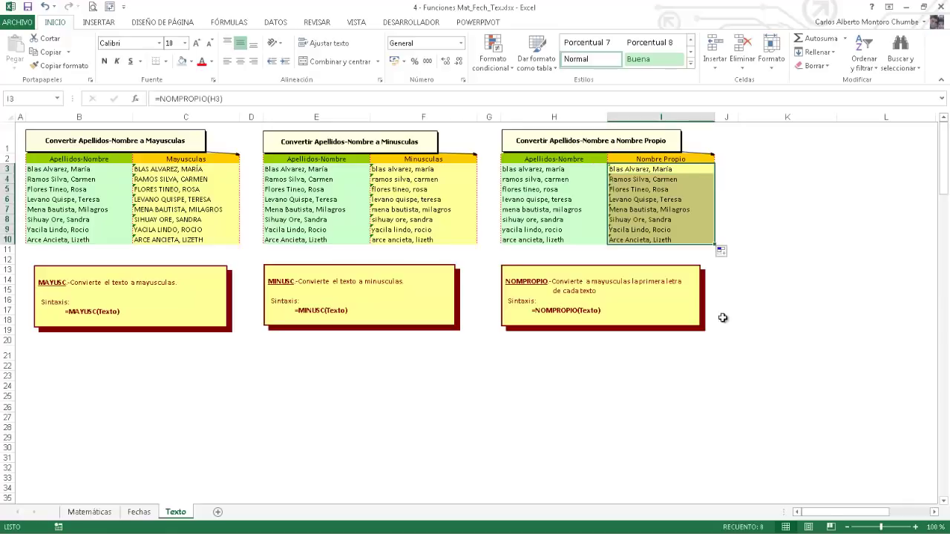